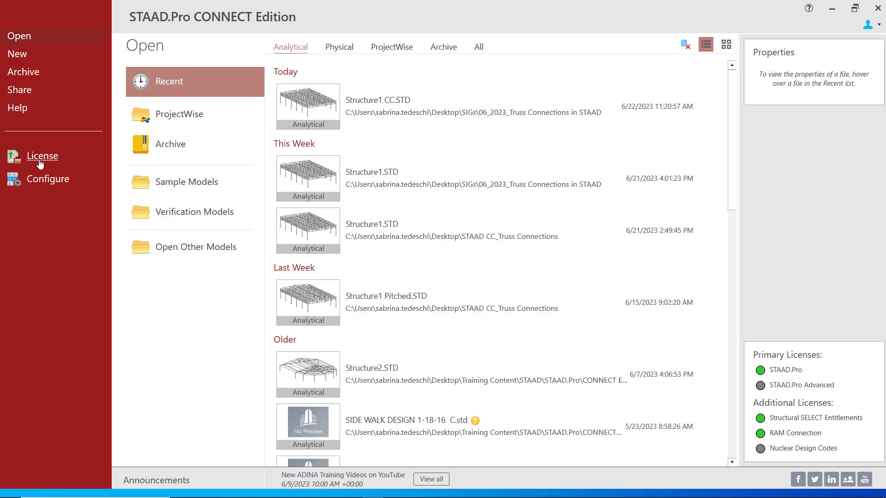
Step: Check the product type and additional licenses in the license configuration, leaving the settings as they are
click(40, 160)
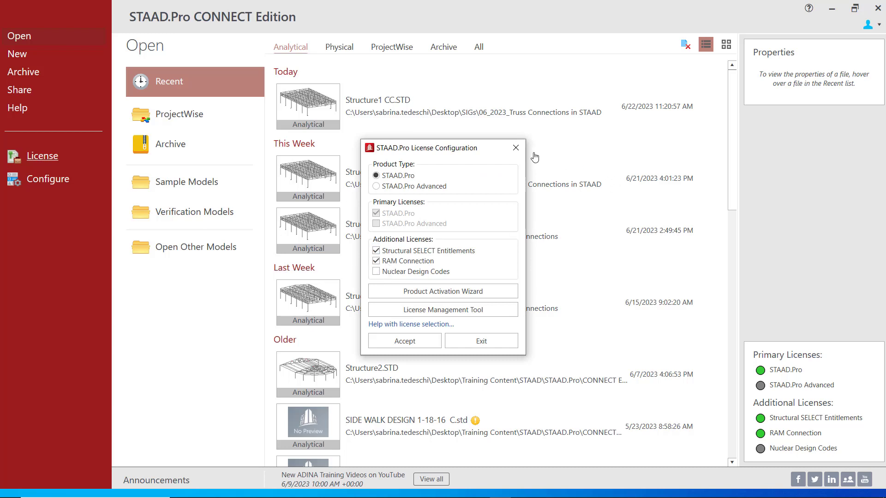
click(516, 148)
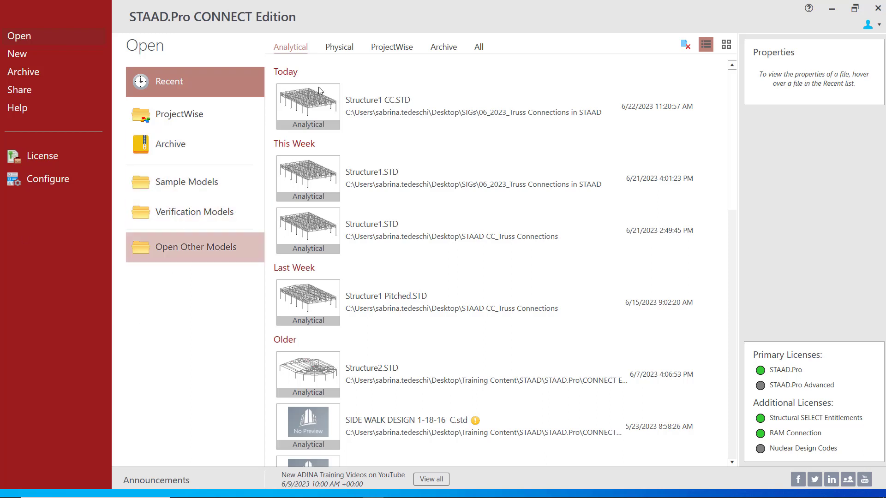
Step: Open the recent analytical model Structure1 CC.STD and show its section properties with the program window maximized
click(313, 100)
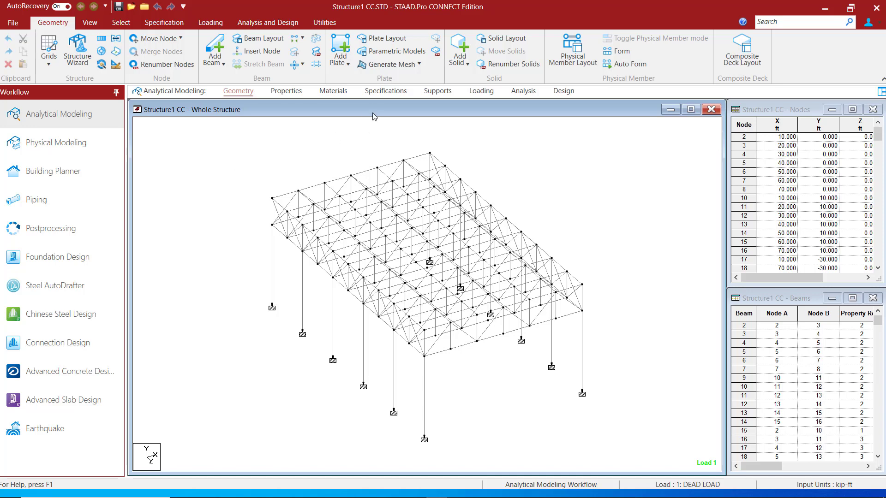
click(285, 92)
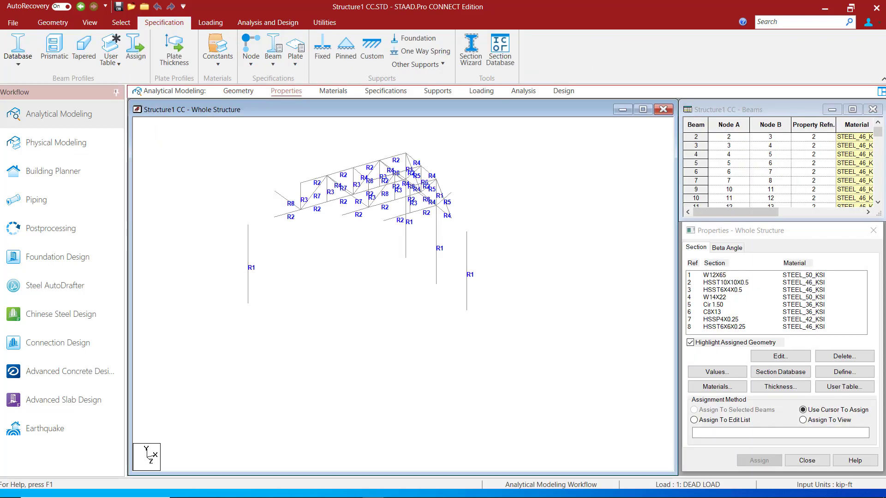
click(850, 7)
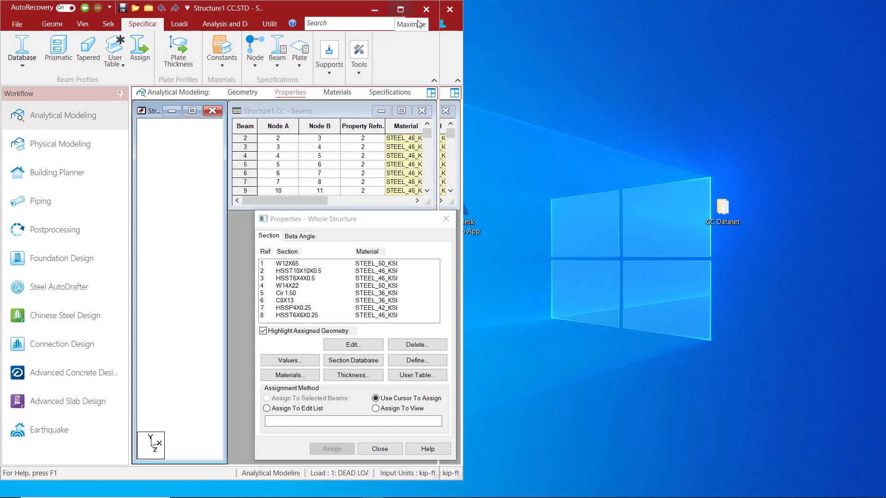
click(401, 10)
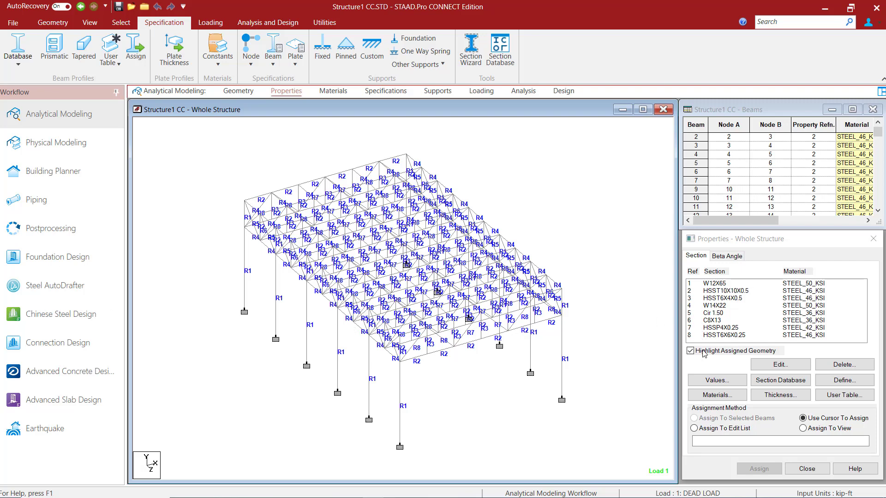
Step: Highlight the members assigned to each section in the properties list, from W12X65 to HSST6X6X0.25, and clear the selection
click(714, 284)
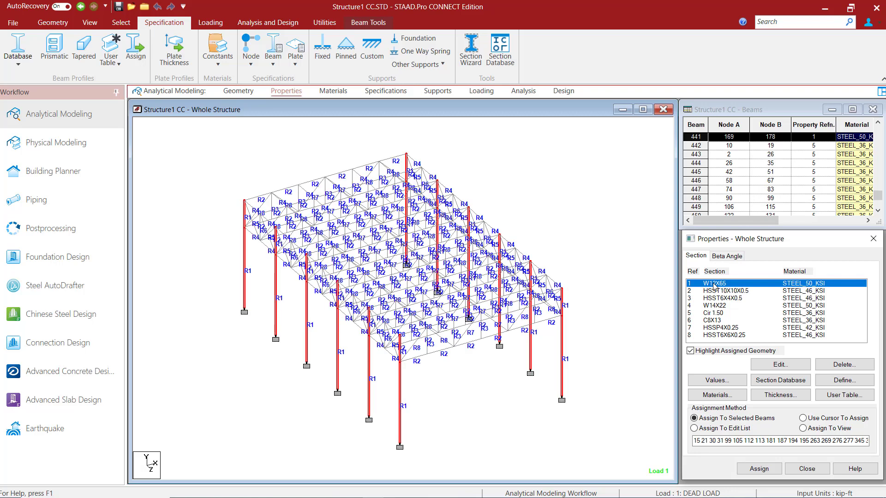
click(710, 291)
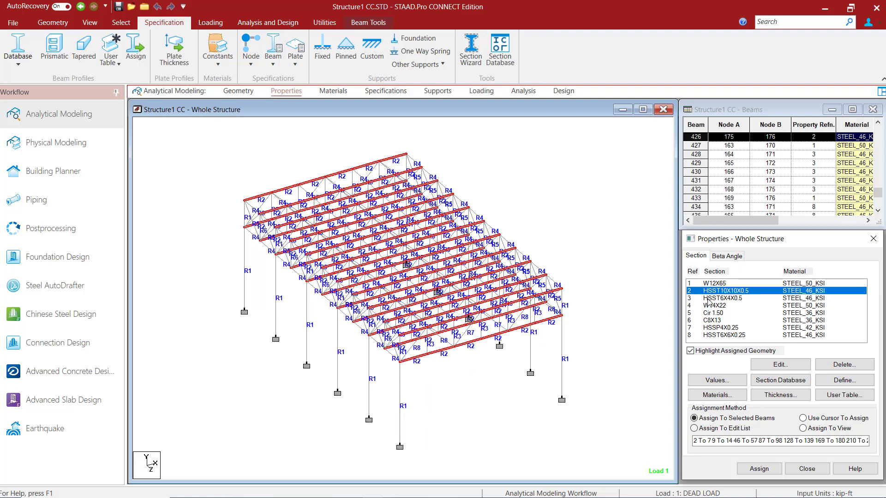
click(710, 299)
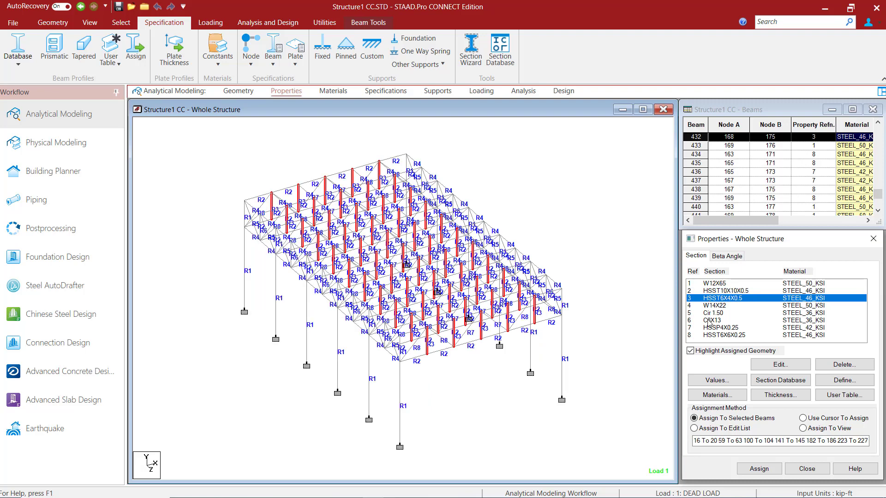
click(709, 337)
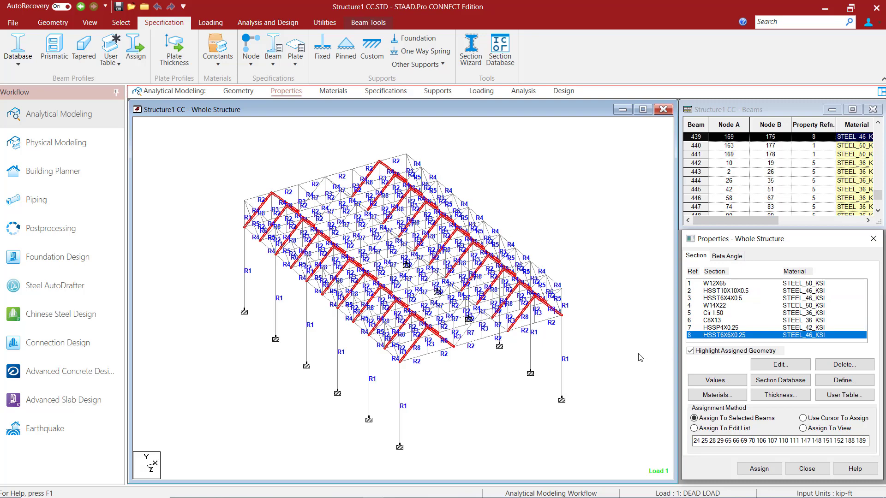
click(710, 329)
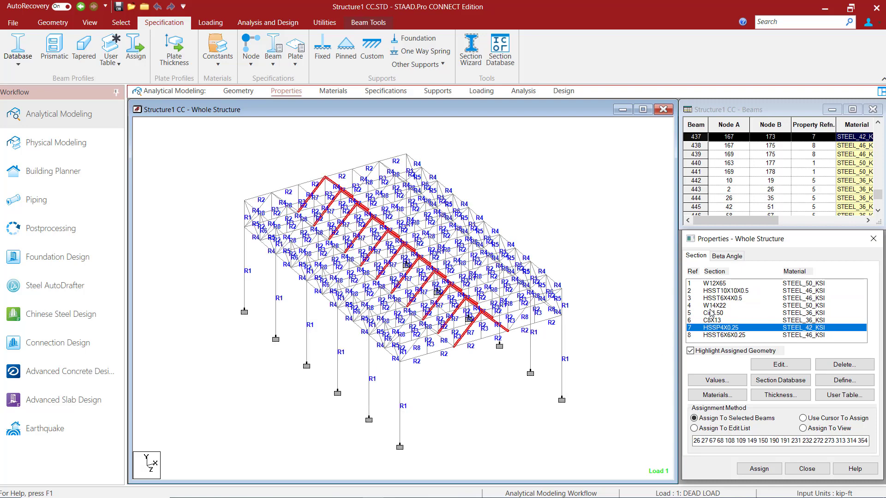
click(710, 315)
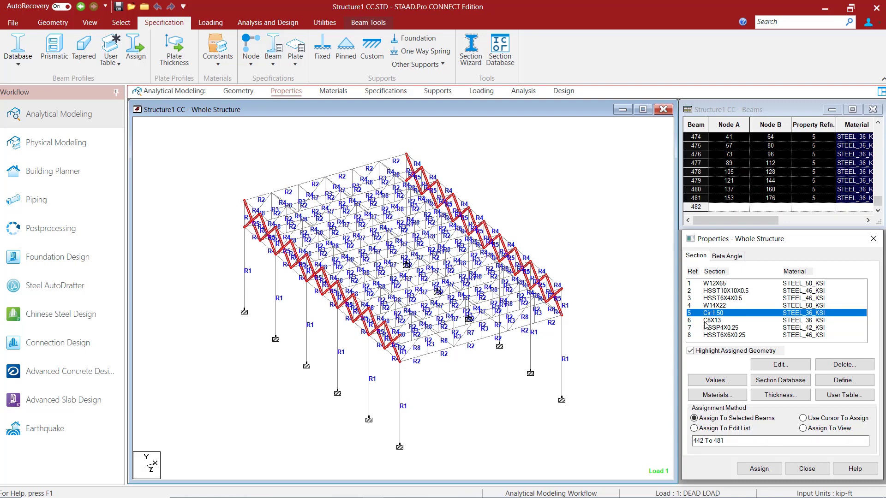
click(708, 321)
click(712, 306)
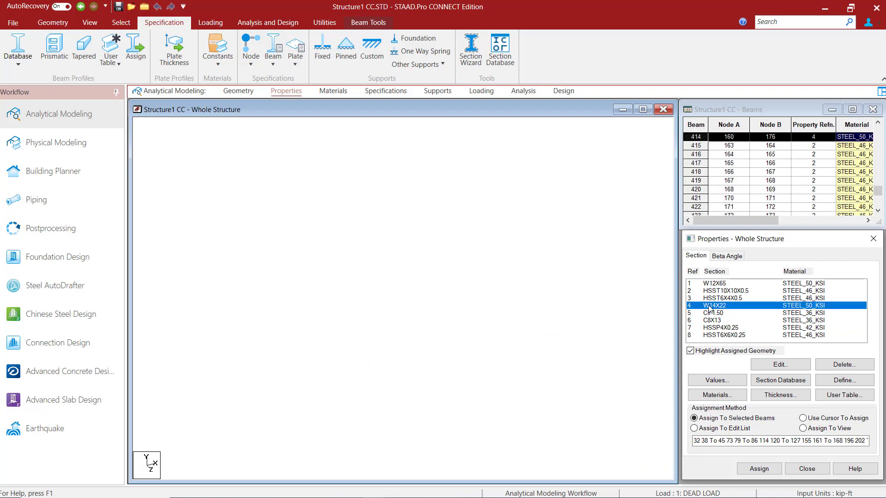
click(629, 259)
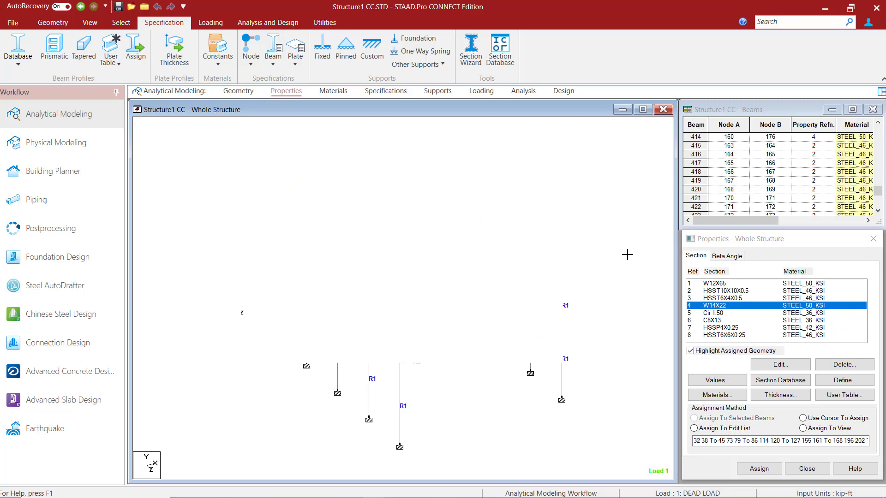
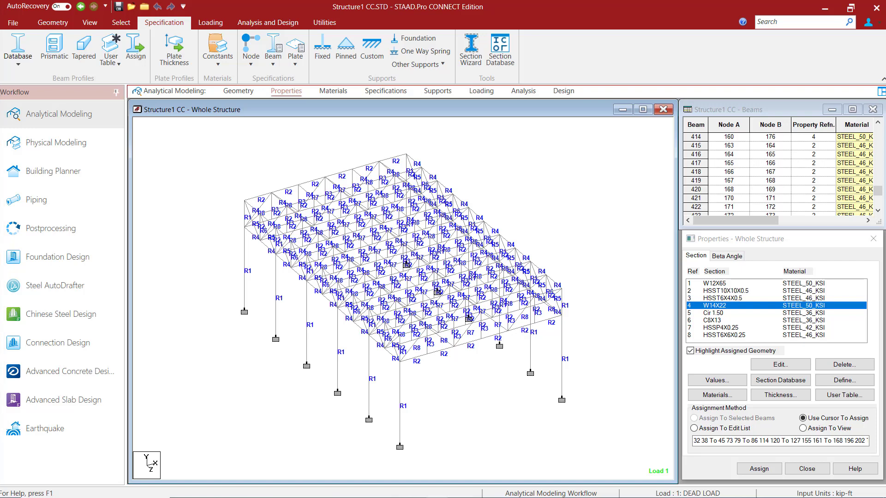
Step: Look through the model's materials and inspect the design properties of STEEL_36_KSI without changing them
click(332, 91)
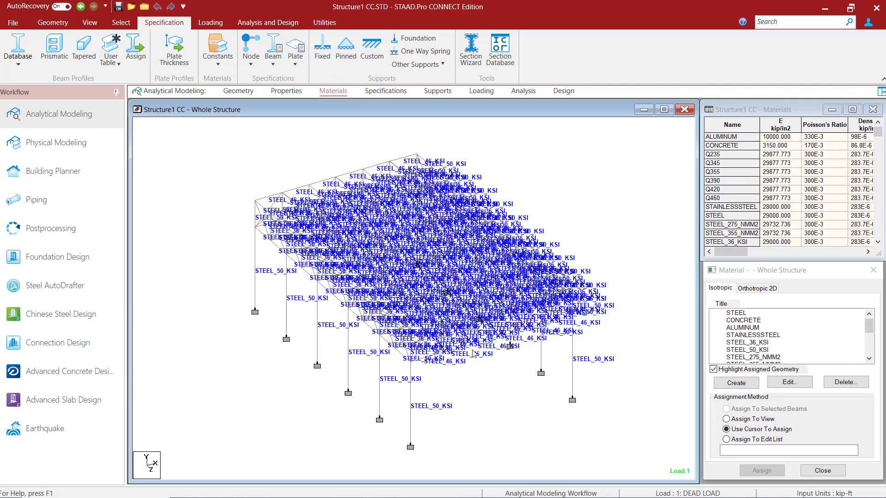
drag(869, 326, 870, 351)
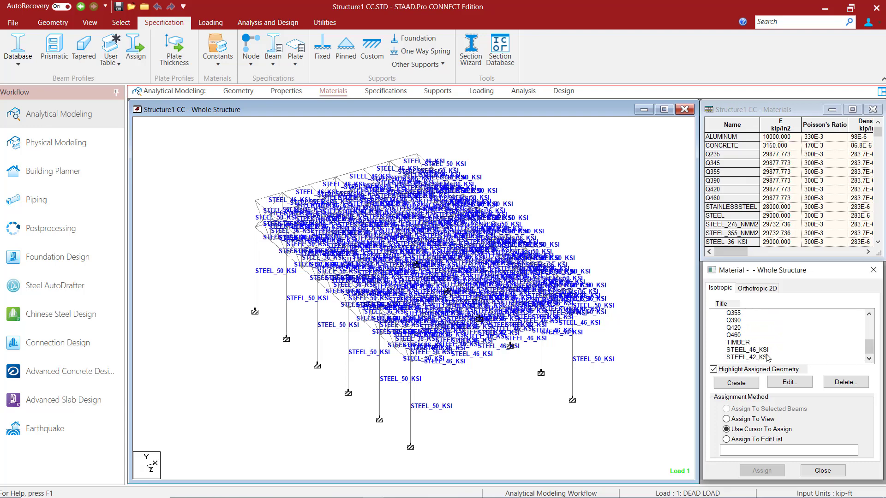
scroll(761, 353, up, 2)
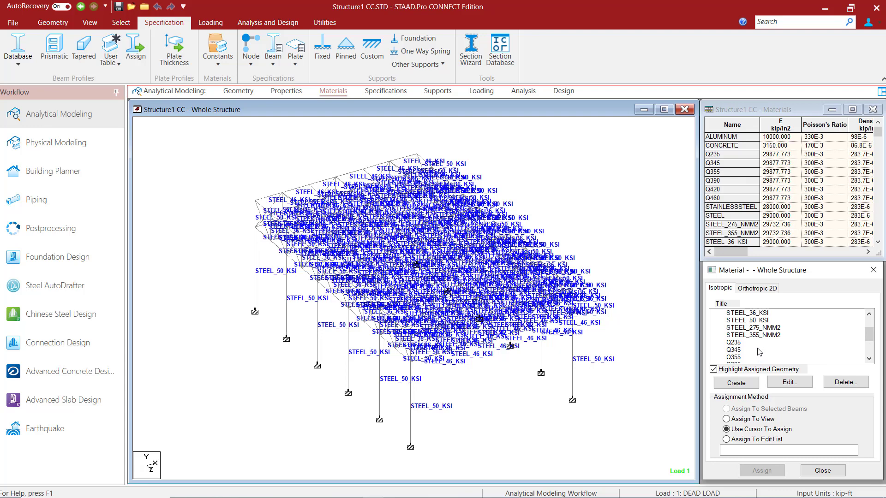
scroll(759, 353, up, 2)
click(753, 335)
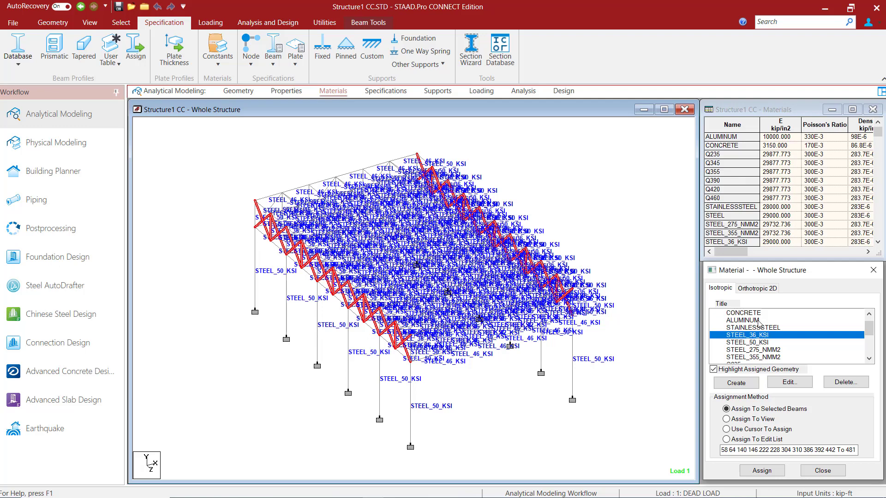
double_click(762, 335)
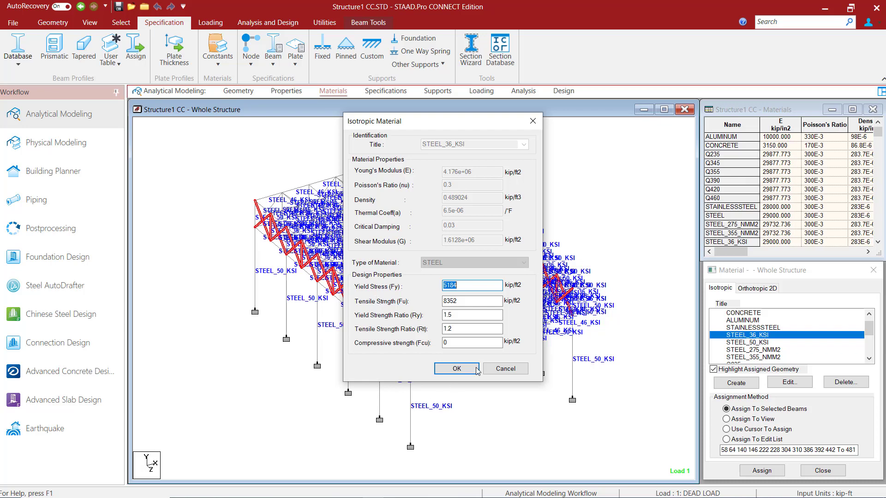
click(495, 369)
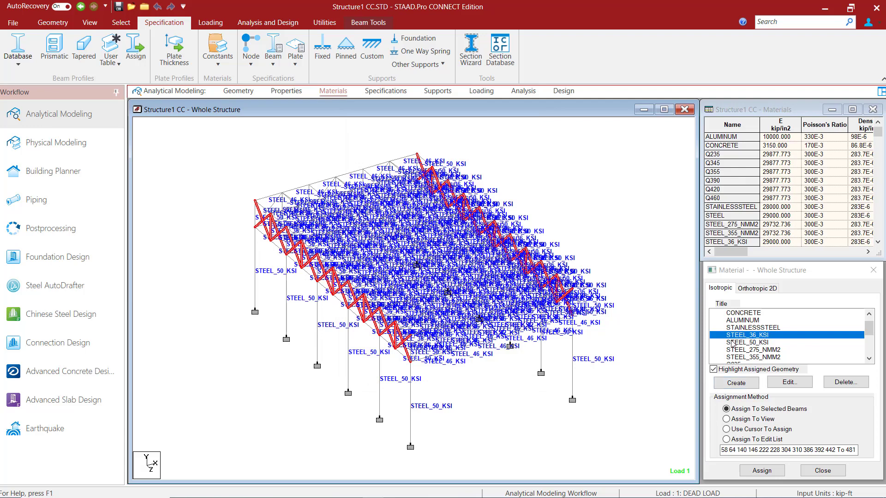
Step: Highlight the members assigned to the STEEL_50_KSI, STEEL_36_KSI, STEEL_46_KSI and STEEL_42_KSI materials in turn
click(731, 344)
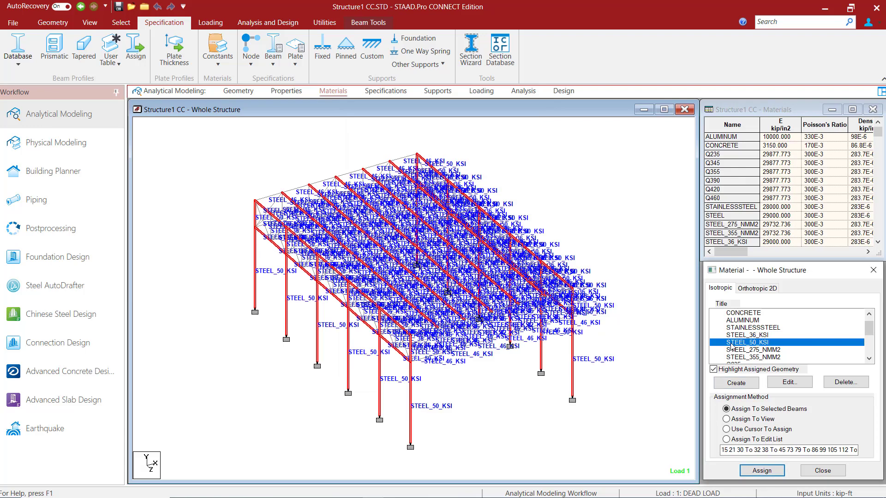
click(731, 336)
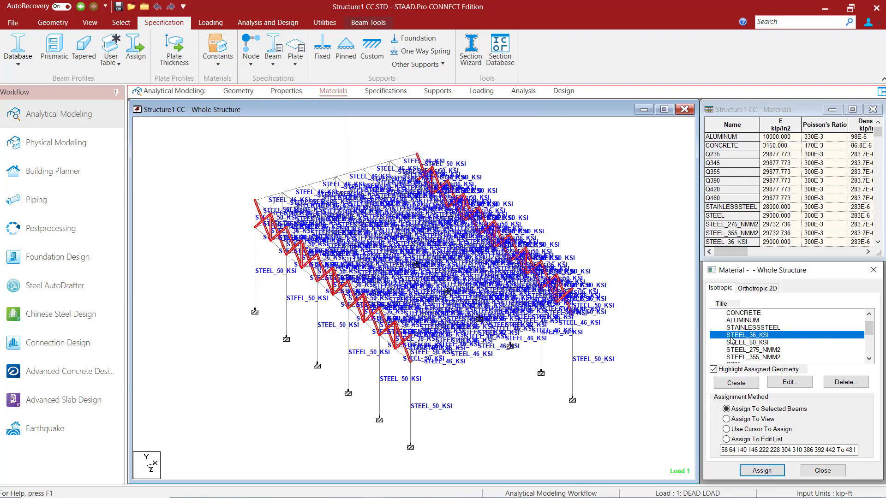
click(731, 344)
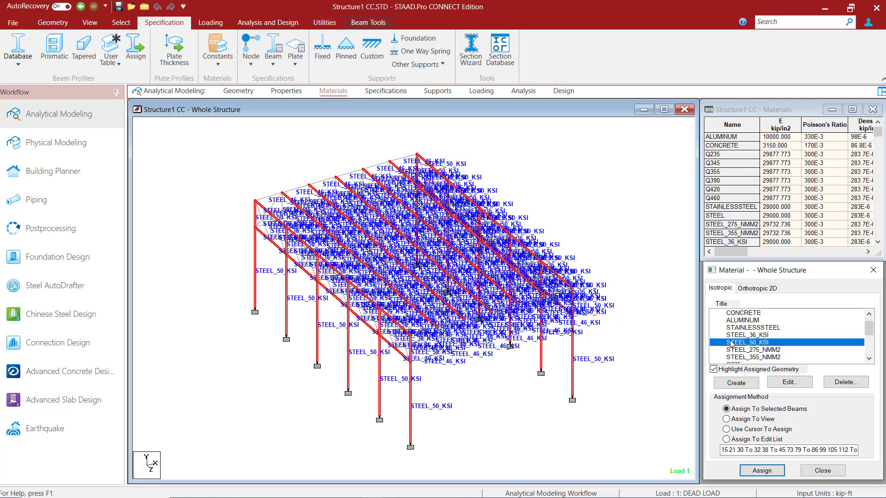
scroll(731, 345, down, 3)
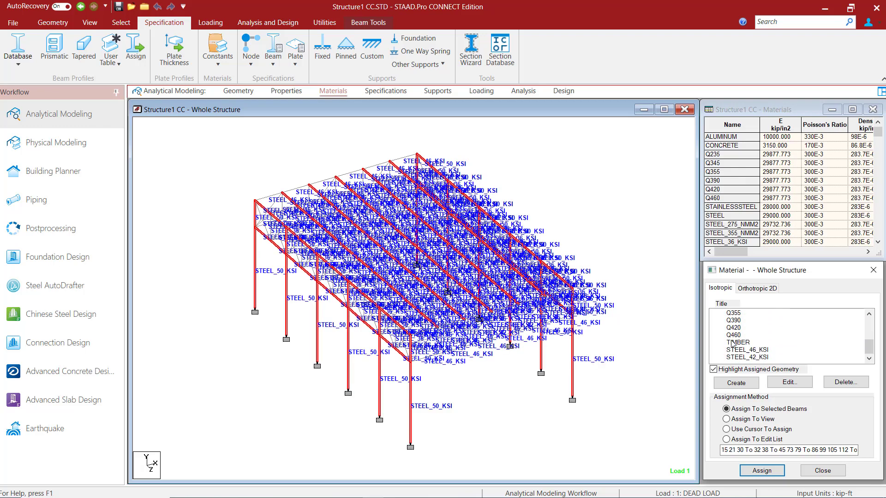
click(733, 350)
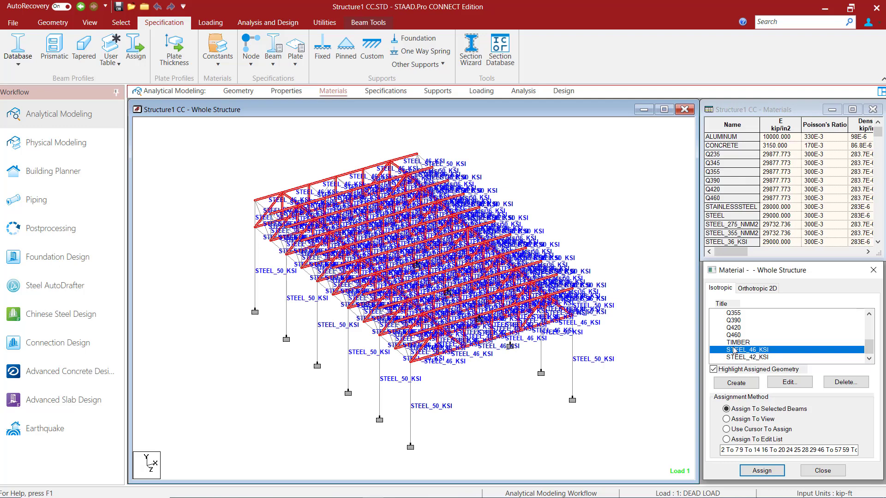
click(735, 357)
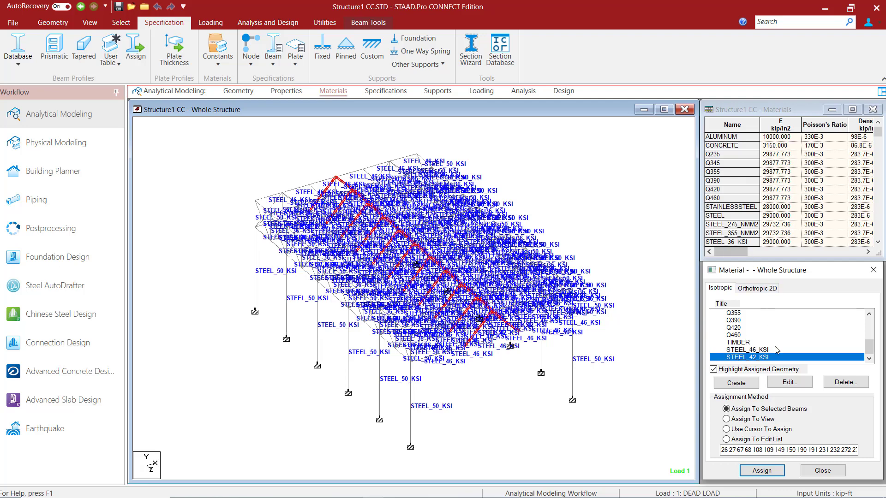
Step: Return to the section properties, examine the material and members of all eight sections in reference order, and deselect everything
click(272, 90)
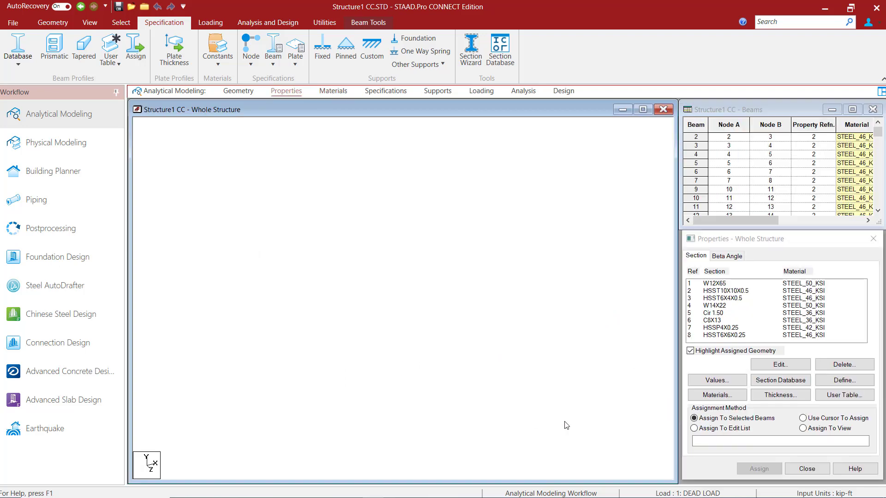
click(721, 283)
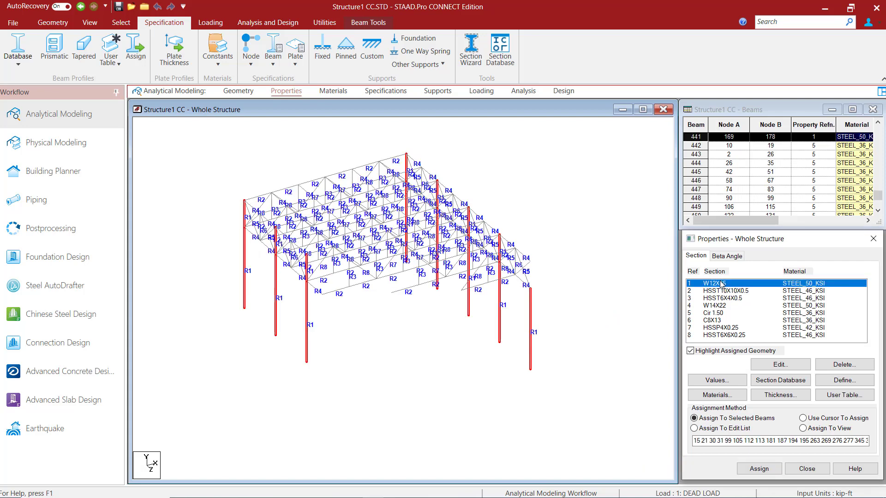
click(716, 291)
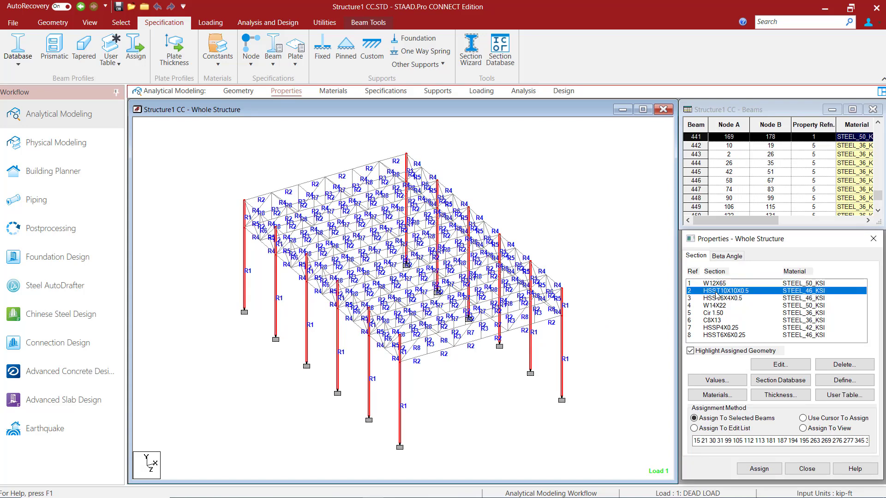
click(716, 298)
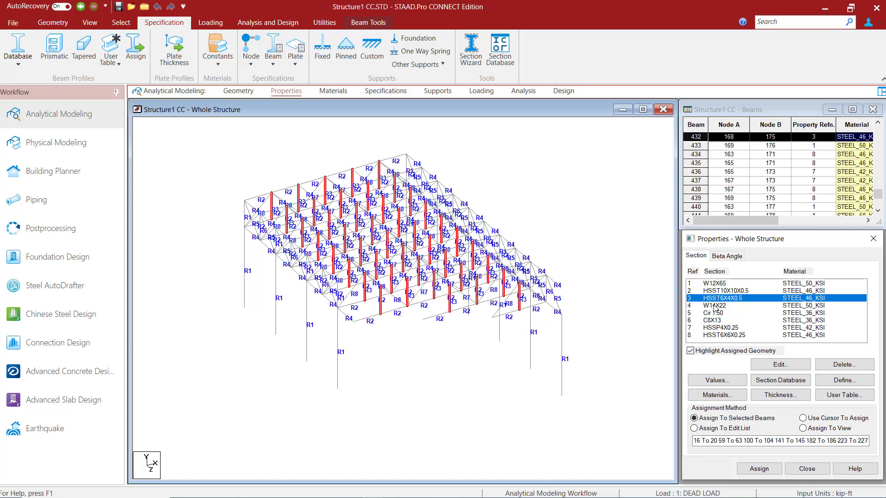
click(716, 305)
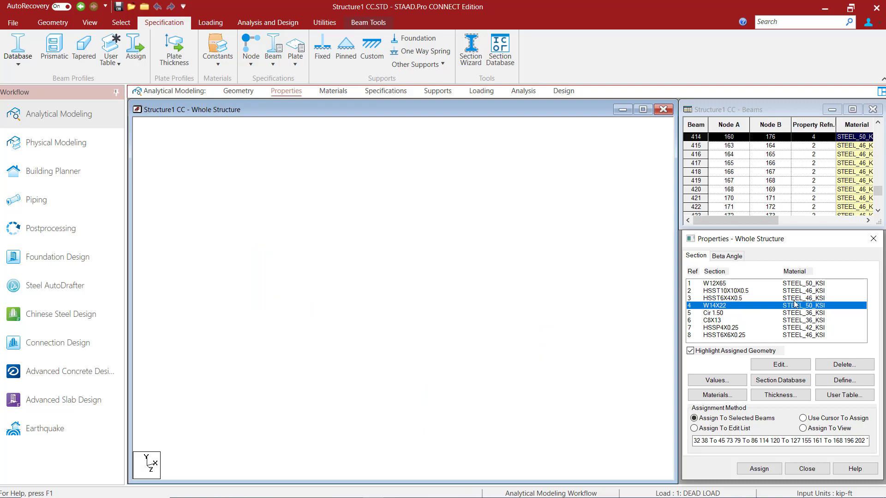
click(717, 313)
click(712, 320)
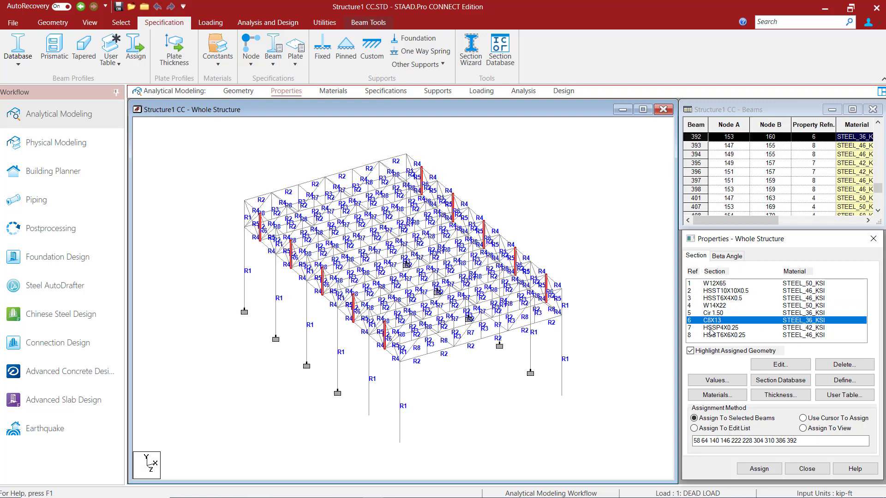
click(712, 328)
click(712, 335)
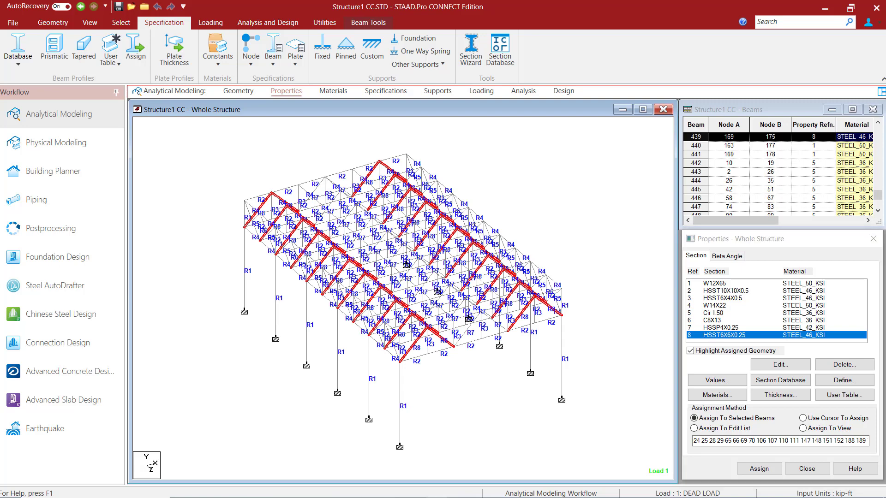
click(183, 313)
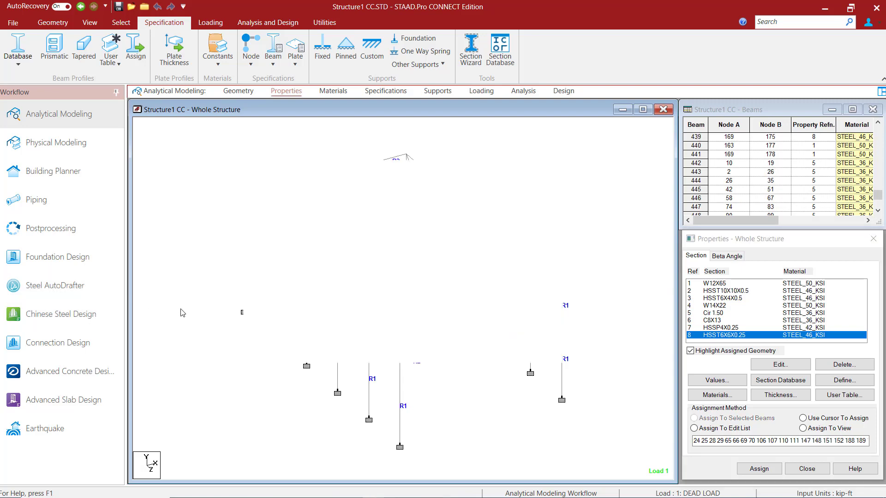
Step: Review the member specifications by highlighting the members assigned to MEMBER TRUSS and MEMBER TENSION in turn, and clear the selection
click(386, 91)
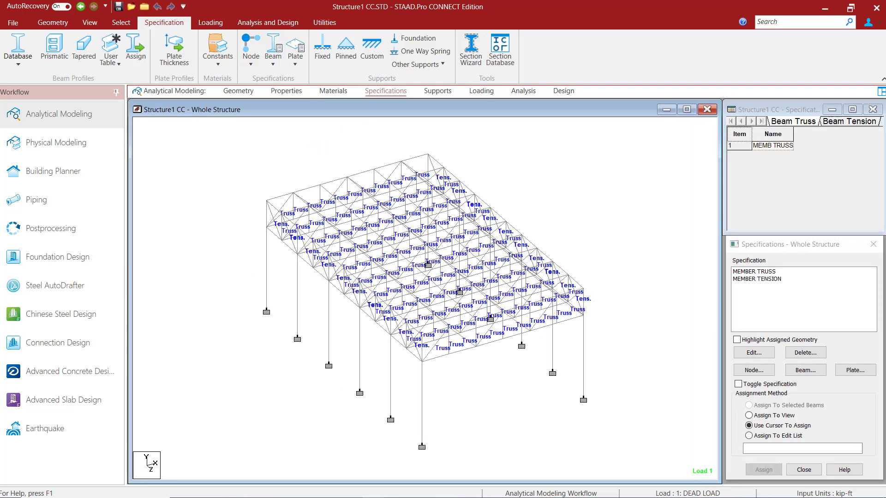
click(744, 340)
click(739, 272)
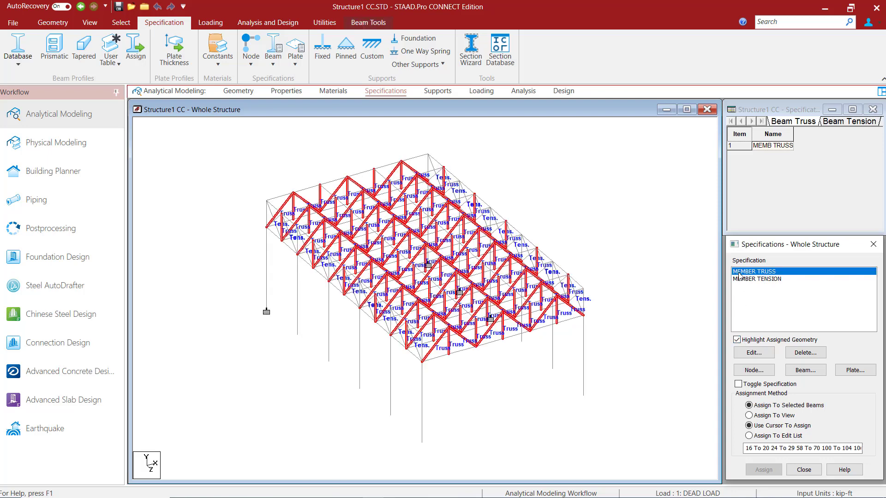
click(740, 279)
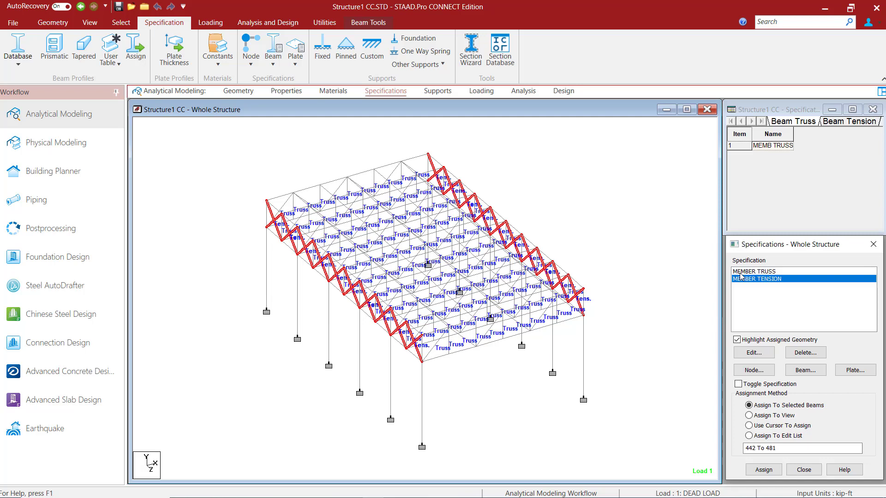
click(739, 272)
click(741, 280)
click(743, 272)
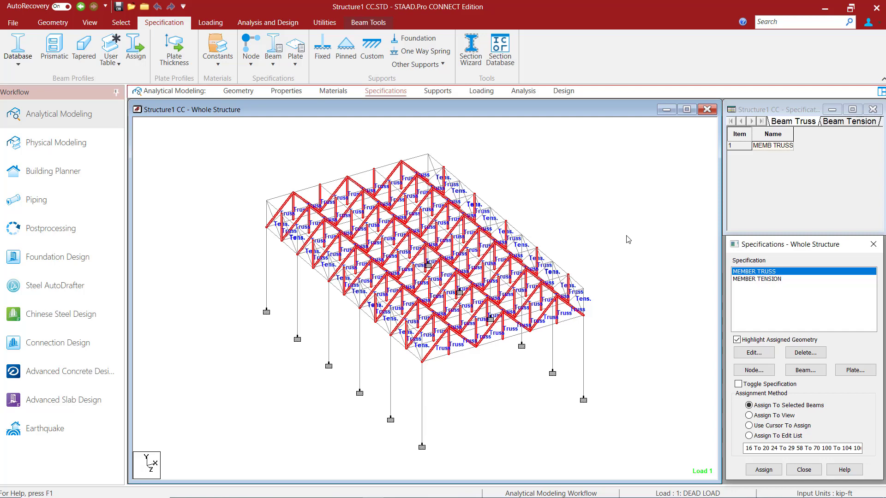
click(775, 278)
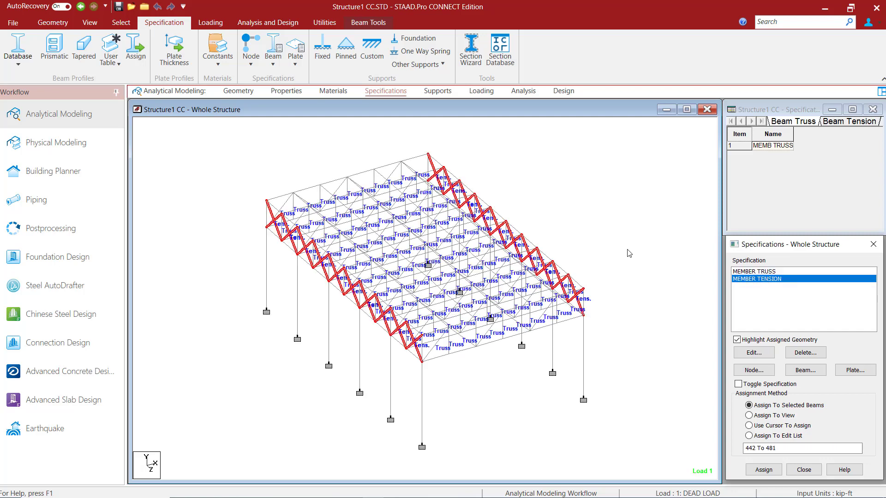
click(570, 193)
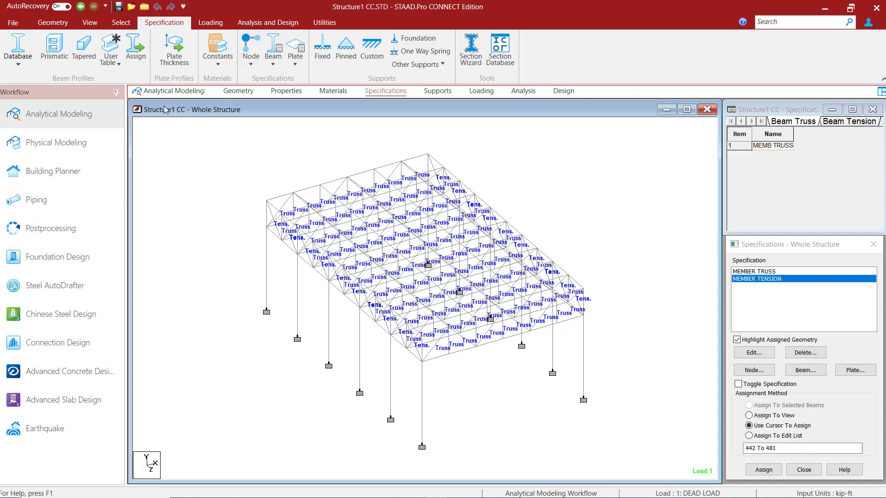
Step: Select the chord members of the roof trusses through the _SIDECHORDS and _MAINCHORDS groups
click(325, 24)
click(121, 23)
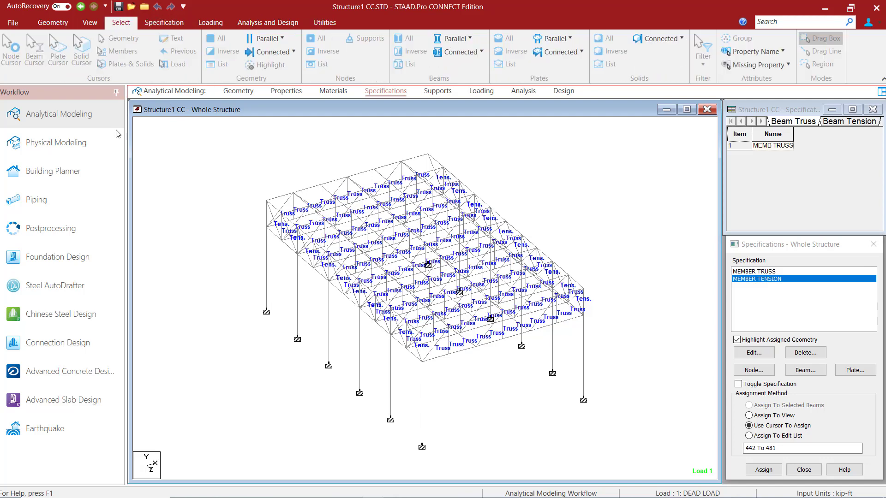
click(738, 38)
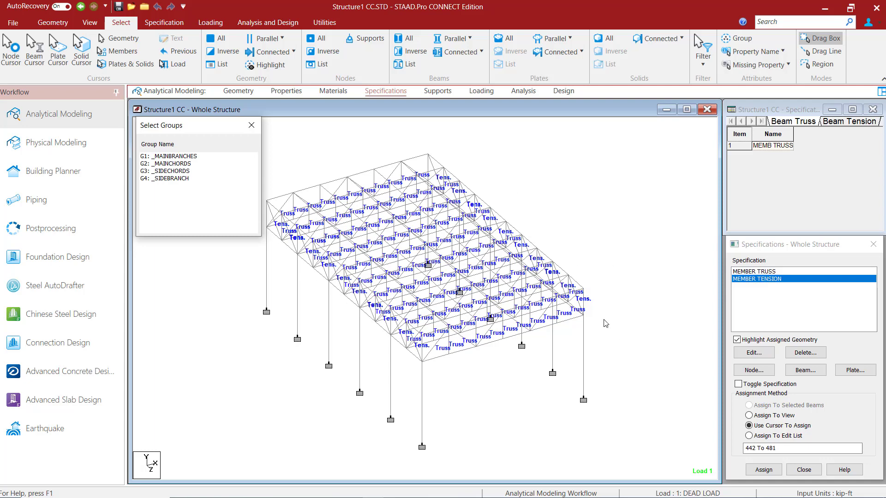
click(157, 171)
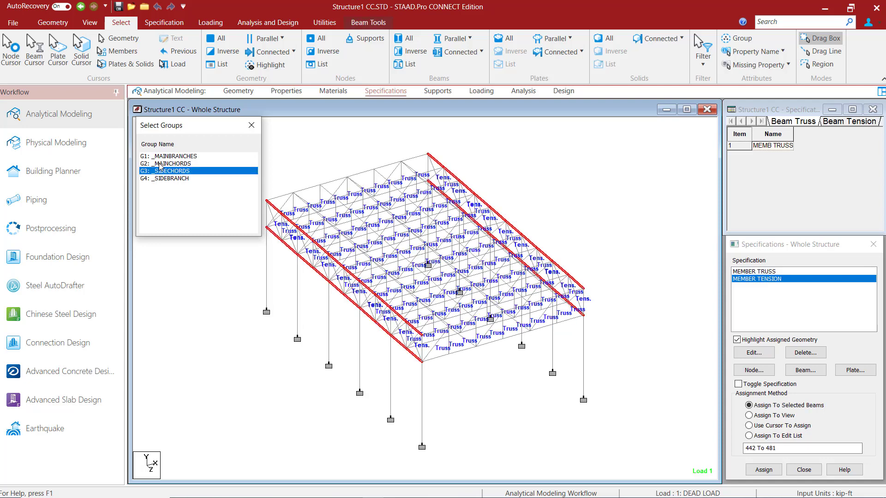
ctrl+click(159, 164)
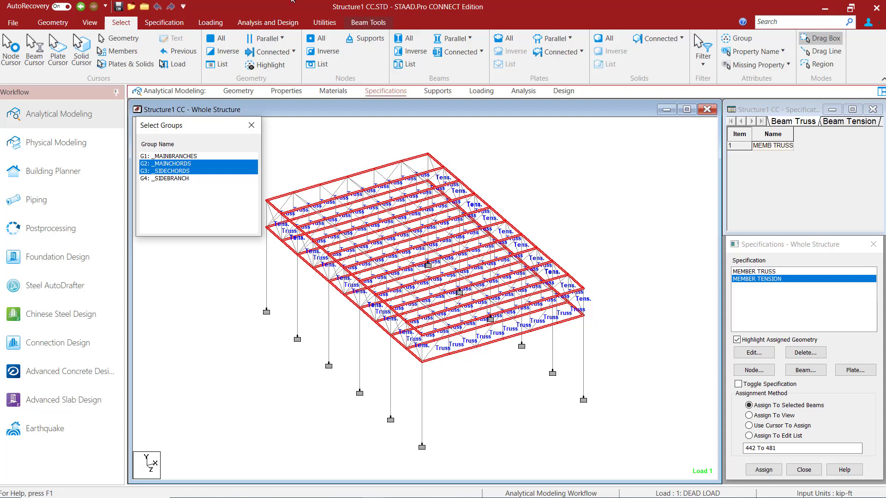
Step: Add the MEMBTYPE member attribute with the value CHORD to the selected chord members
click(356, 23)
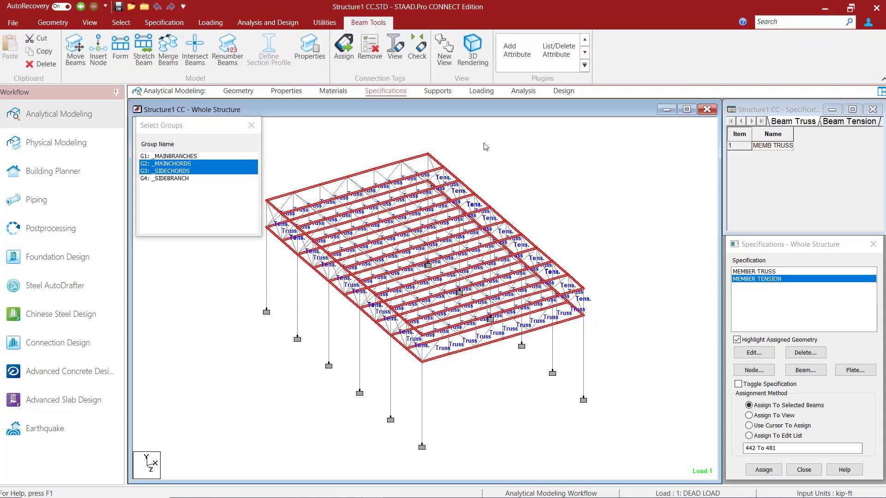
click(507, 59)
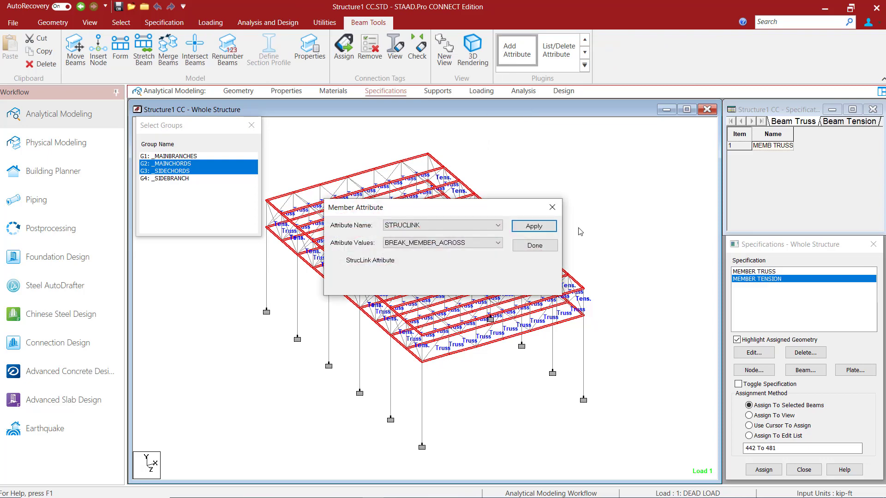
click(417, 226)
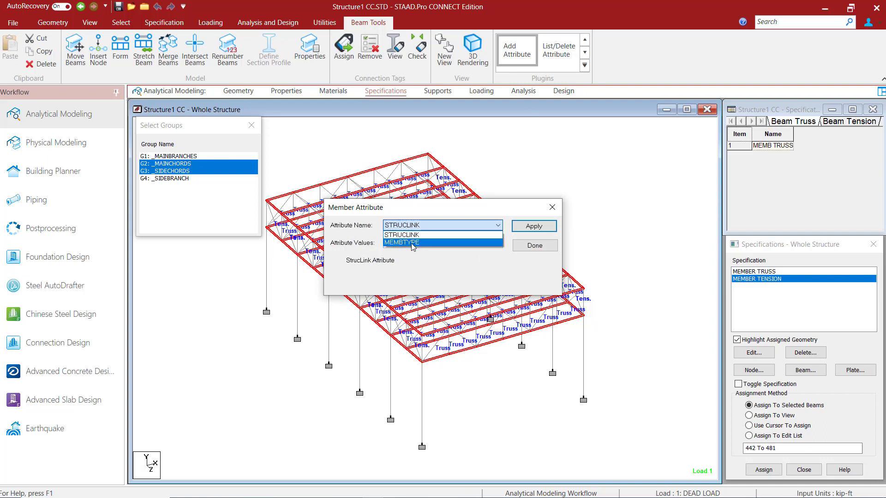
click(411, 243)
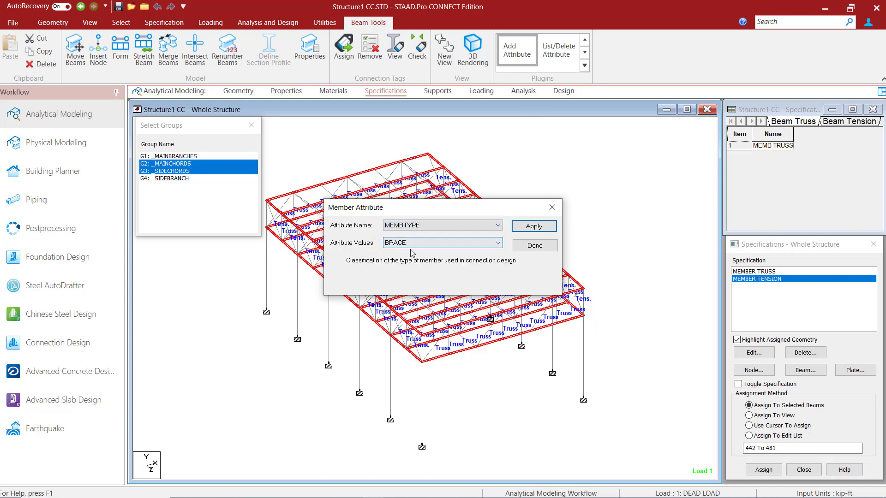
click(409, 245)
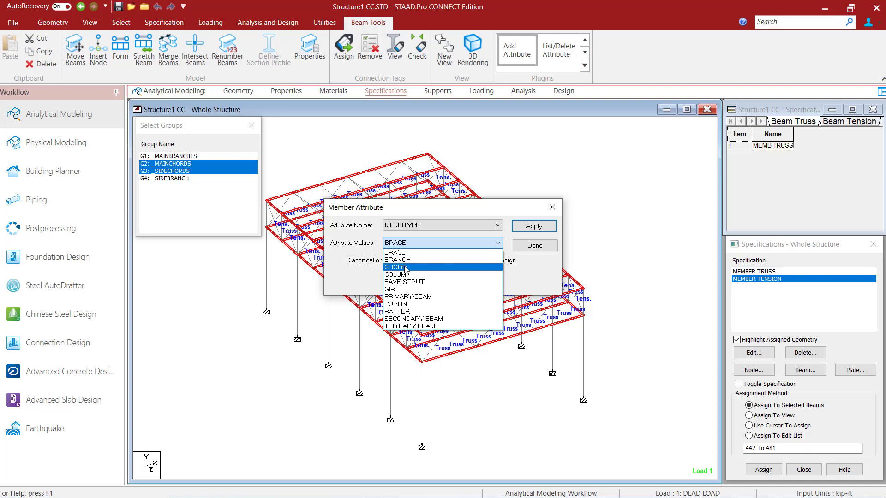
click(405, 268)
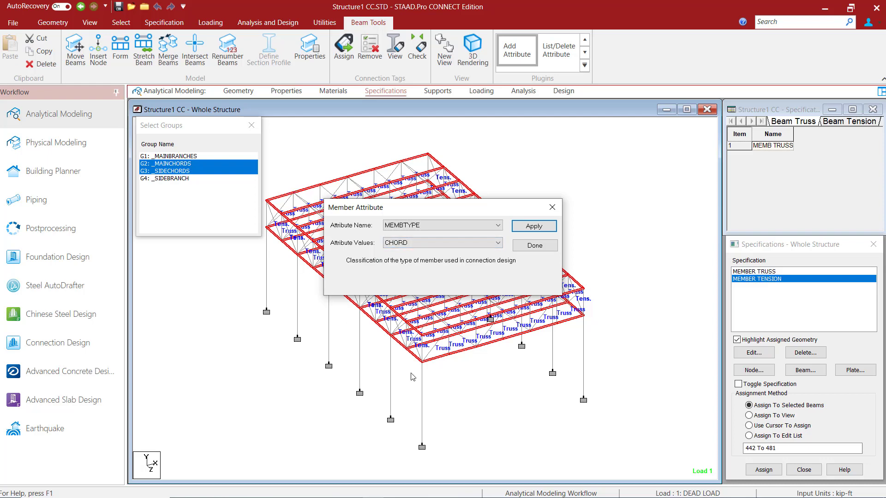
click(533, 226)
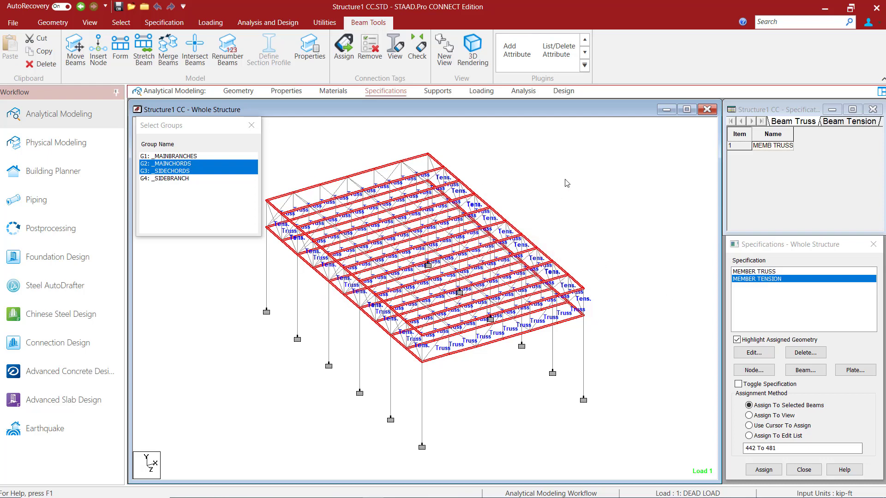
Step: Change the group selection to only _MAINBRANCHES and _SIDEBRANCH, leaving out both chord groups
ctrl+click(176, 157)
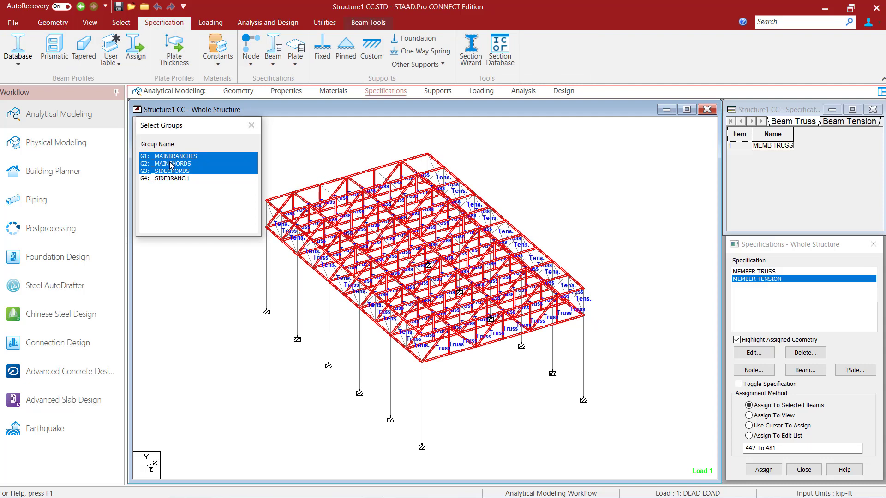
ctrl+click(170, 164)
ctrl+click(171, 171)
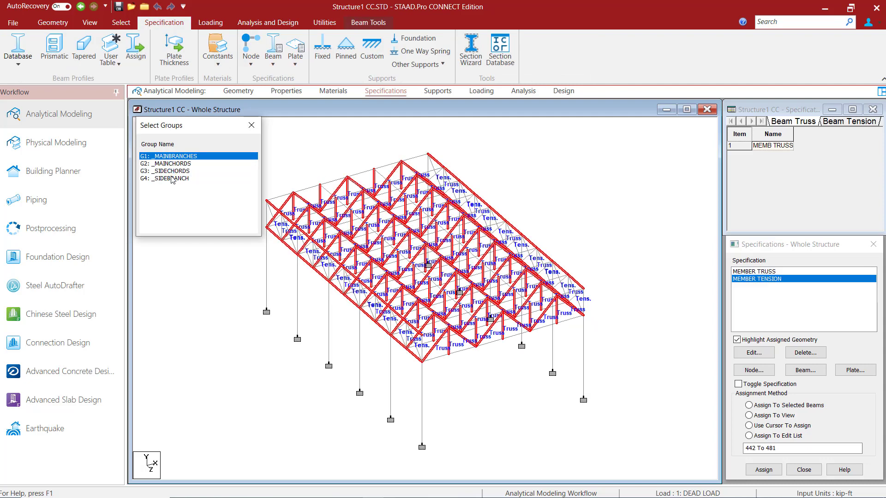
ctrl+click(172, 179)
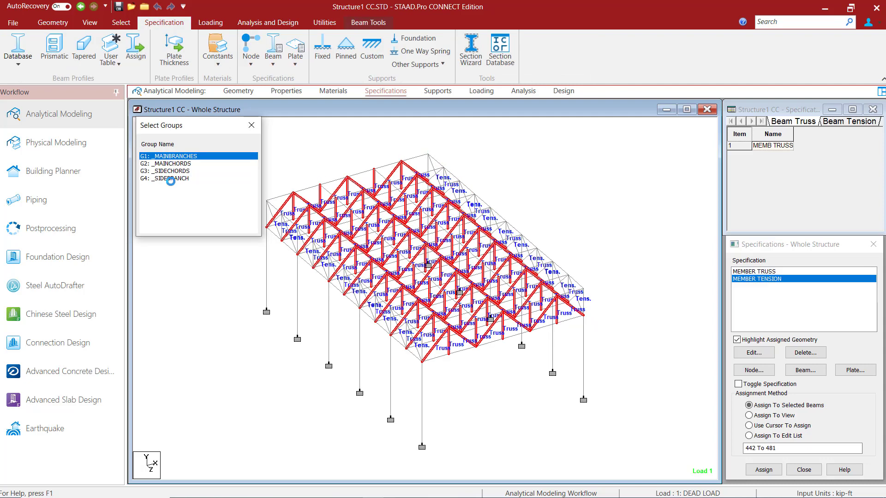
Step: Add the MEMBTYPE attribute with the value BRANCH to the selected branch members, and close the group selection
click(380, 24)
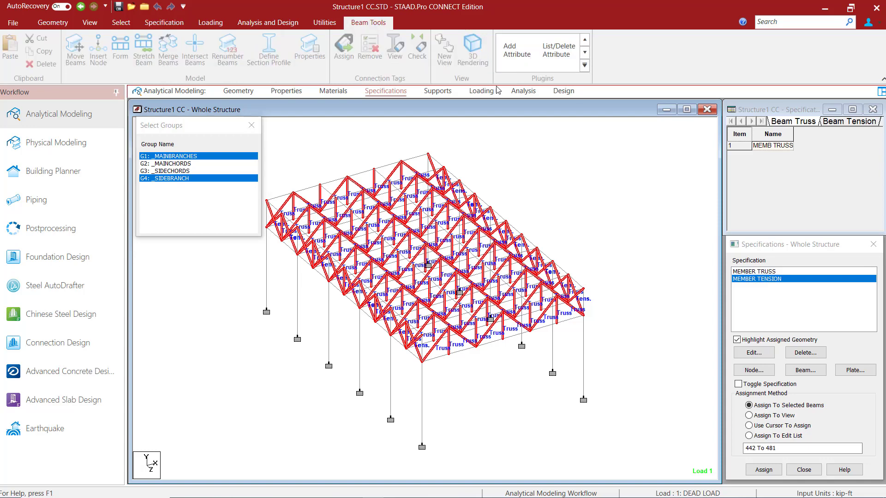
click(512, 55)
click(419, 226)
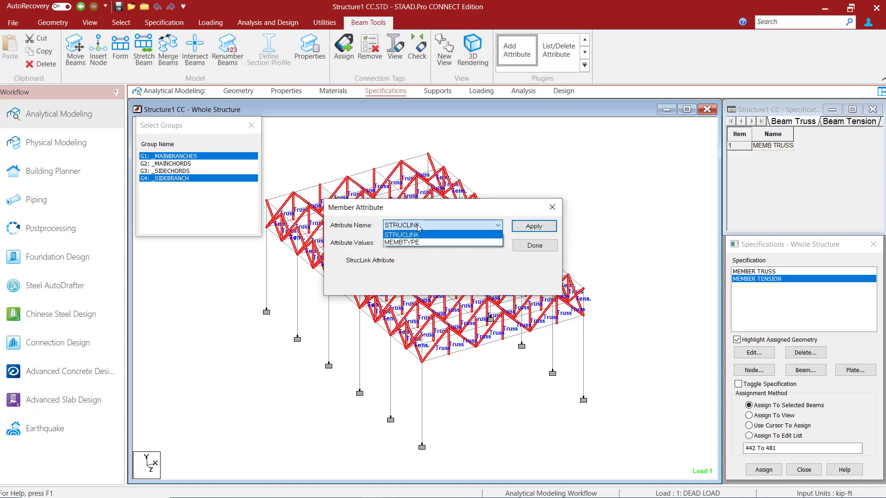
click(406, 242)
click(415, 243)
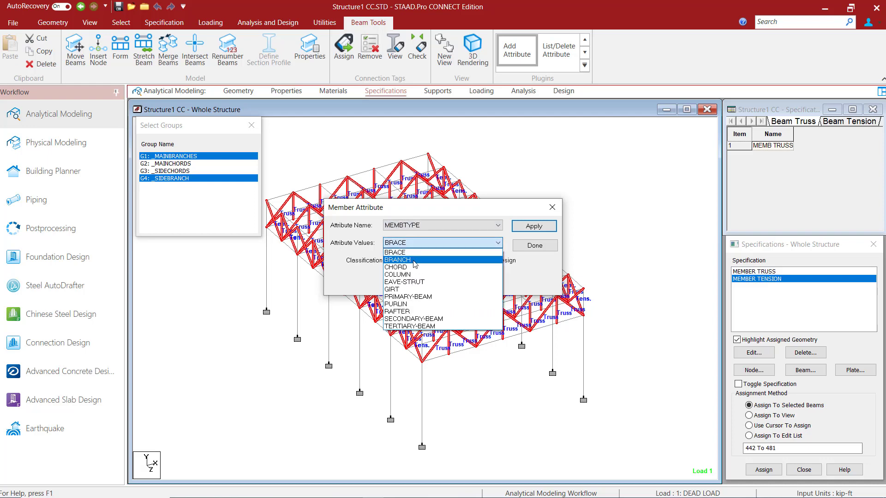
click(414, 260)
click(533, 227)
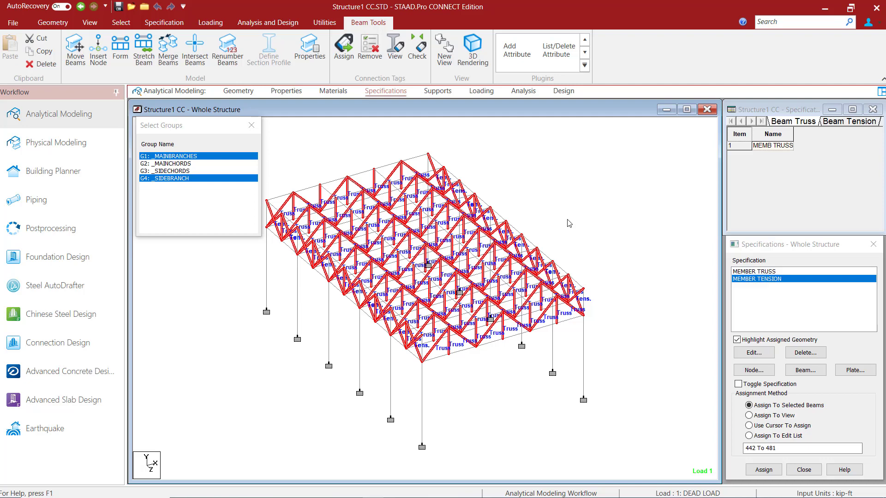
click(224, 129)
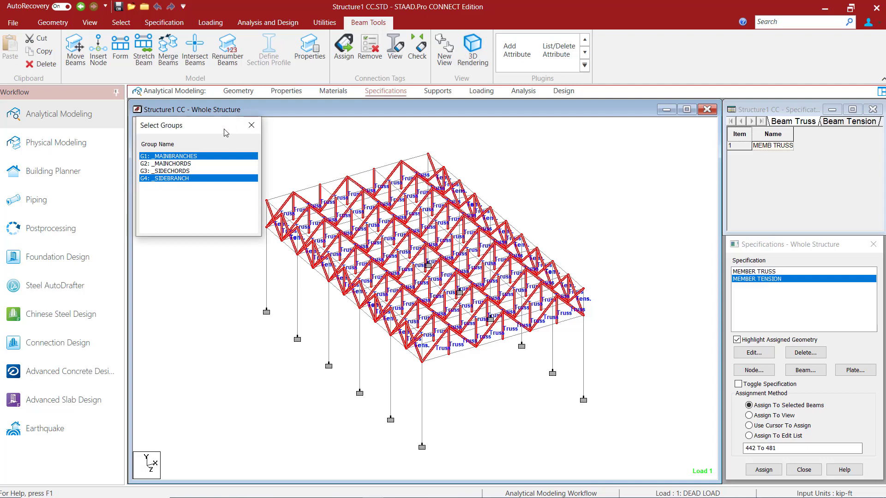
click(251, 125)
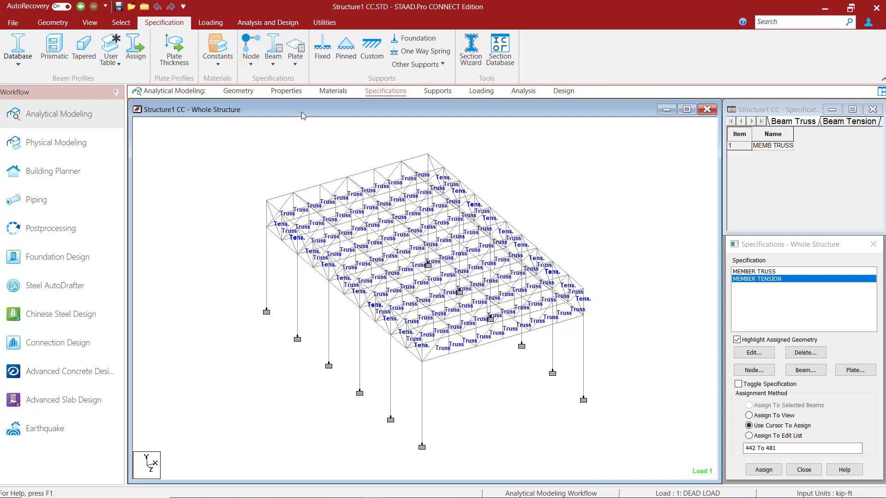
Step: Save the modified structure and open its command file in the editor
click(335, 23)
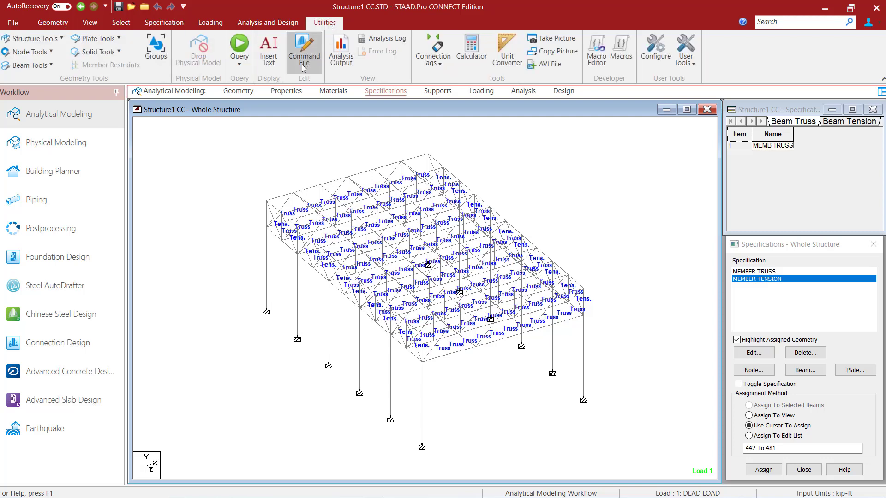
click(304, 50)
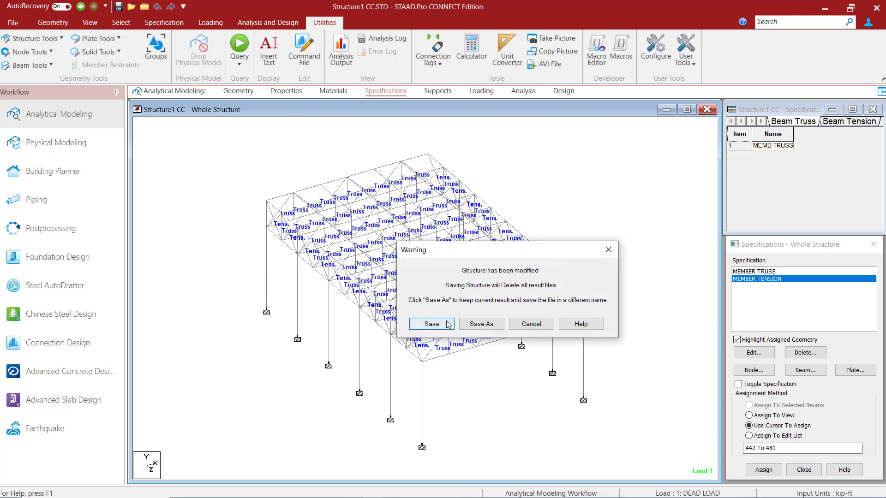
click(431, 324)
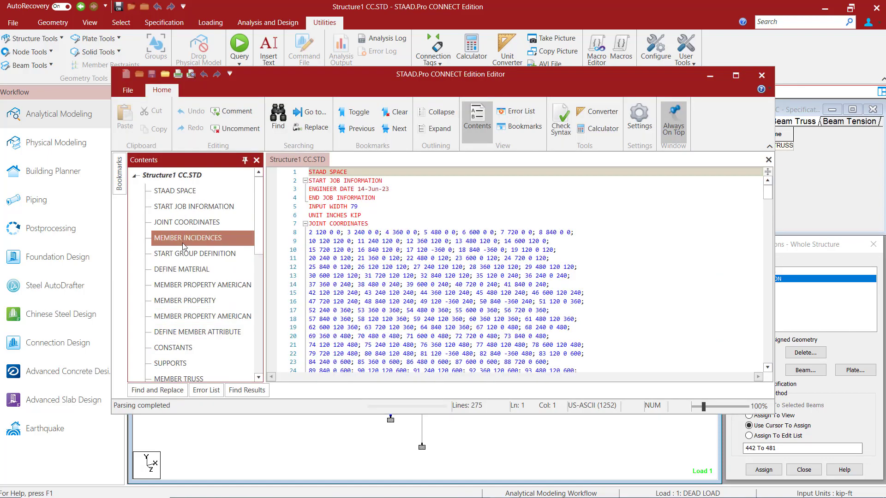
Step: Enlarge the editor and examine the DEFINE MEMBER ATTRIBUTE block with its CHORD and BRANCH member lists in the command file
scroll(177, 339, down, 1)
scroll(177, 347, down, 3)
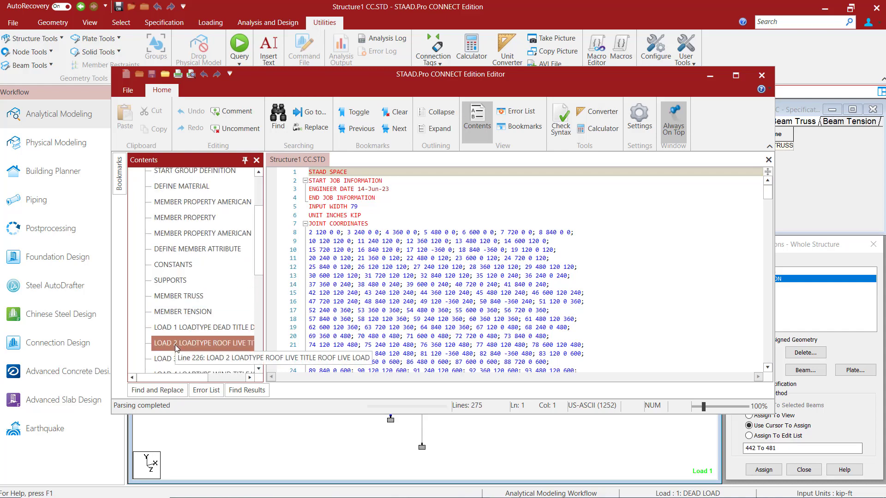
click(735, 75)
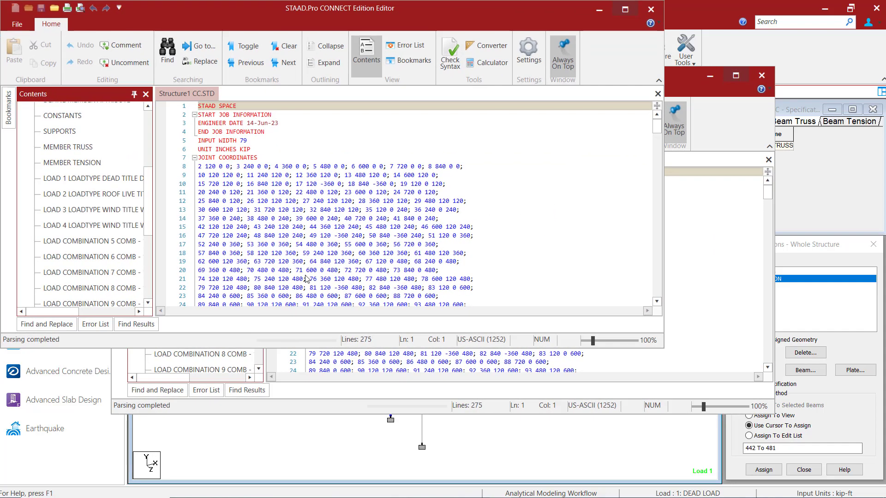
scroll(314, 265, down, 6)
scroll(314, 265, down, 20)
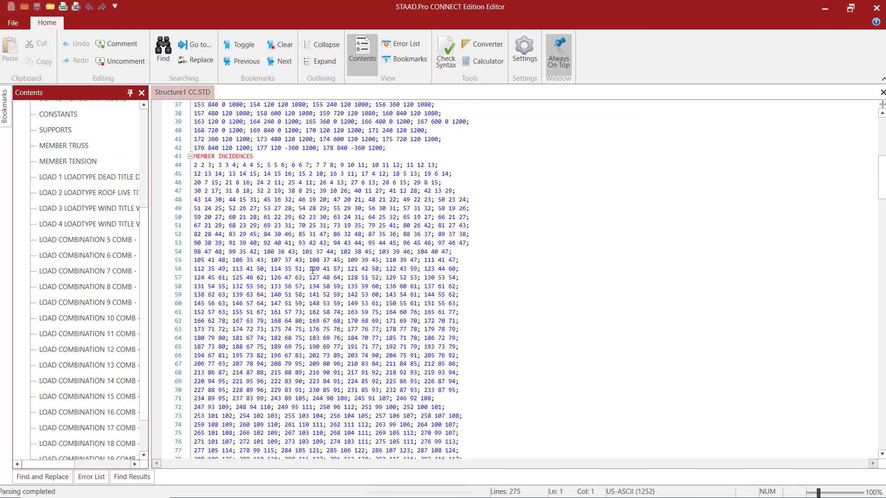
scroll(308, 281, down, 14)
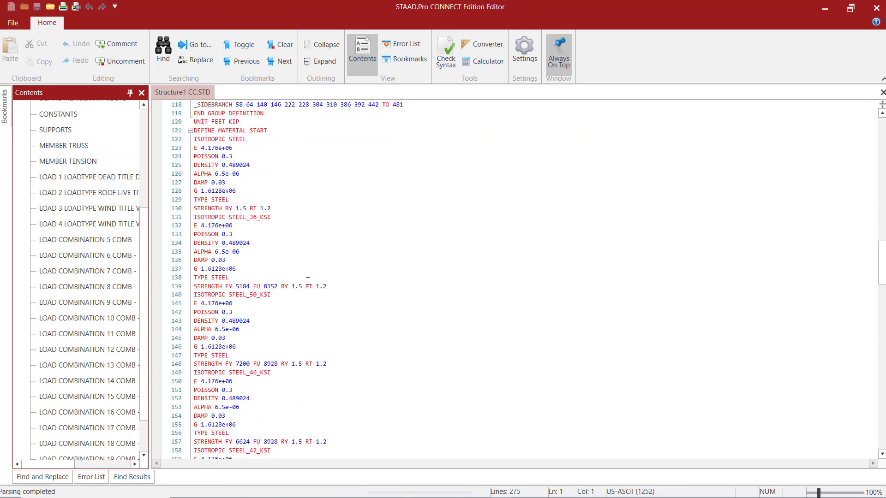
scroll(305, 288, down, 17)
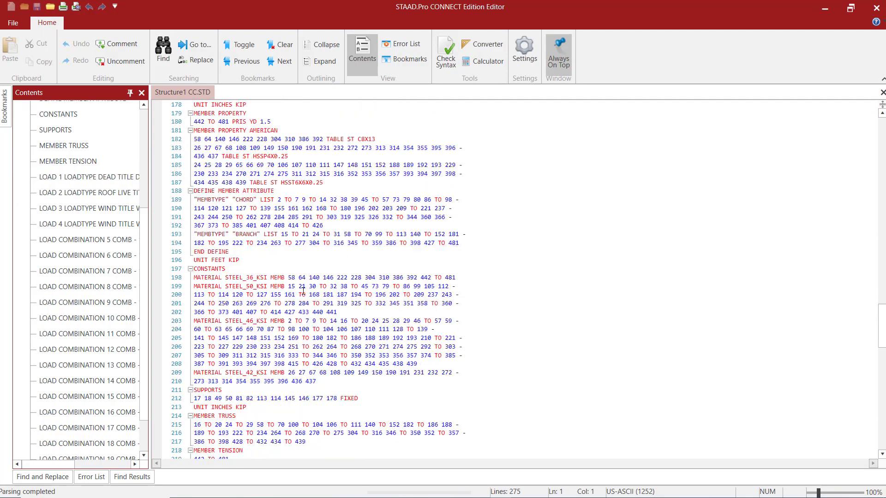
scroll(249, 236, down, 20)
scroll(254, 239, up, 20)
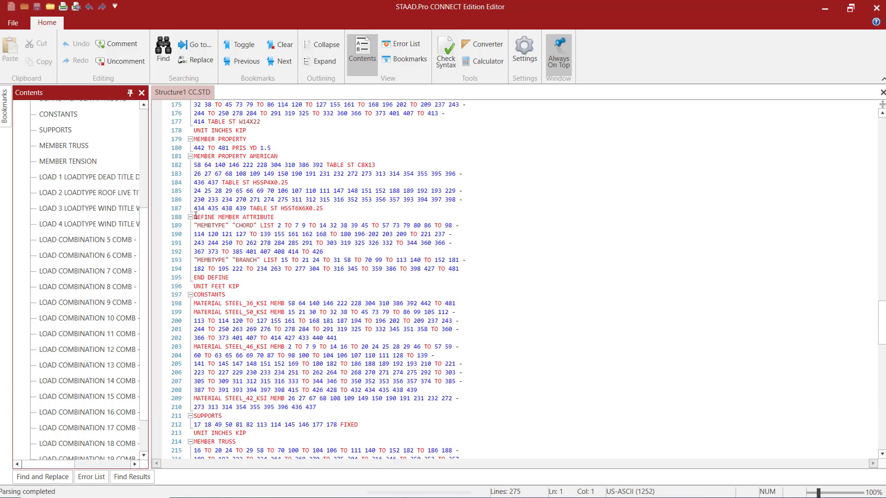
Step: Highlight the command file block from DEFINE MEMBER ATTRIBUTE through END DEFINE for review, and close the editor
click(196, 216)
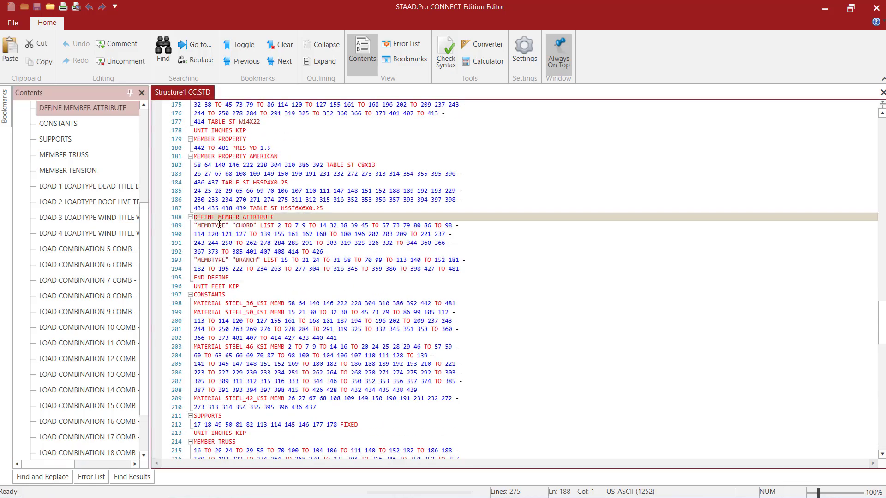
drag(194, 225, 251, 279)
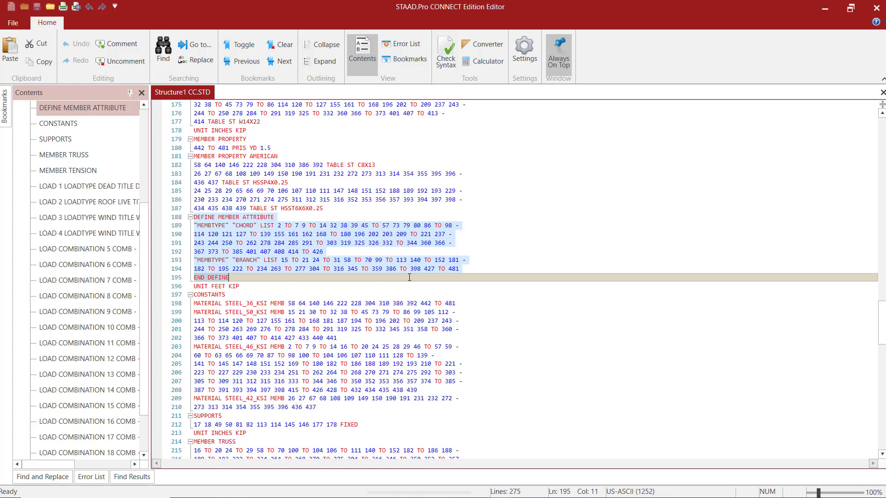
click(875, 9)
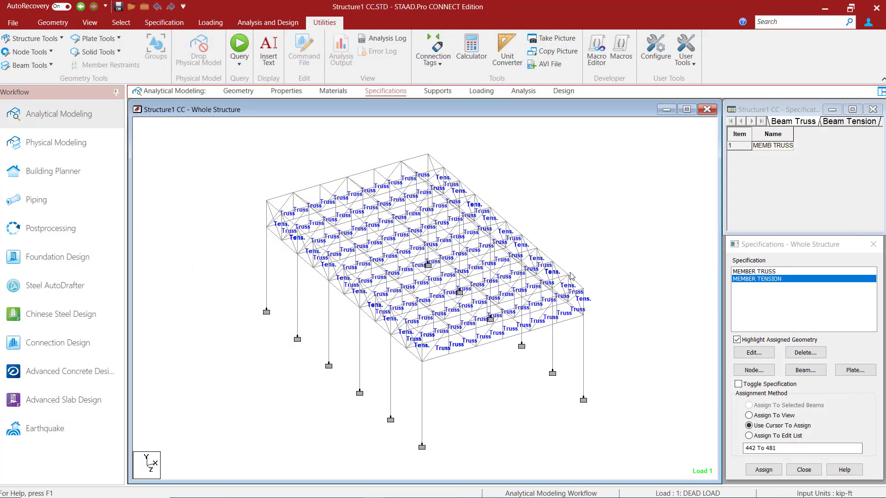
Step: Select one beam on the front edge of the roof truss to view the attribute plugins among the beam tools, and clear the selection
click(464, 350)
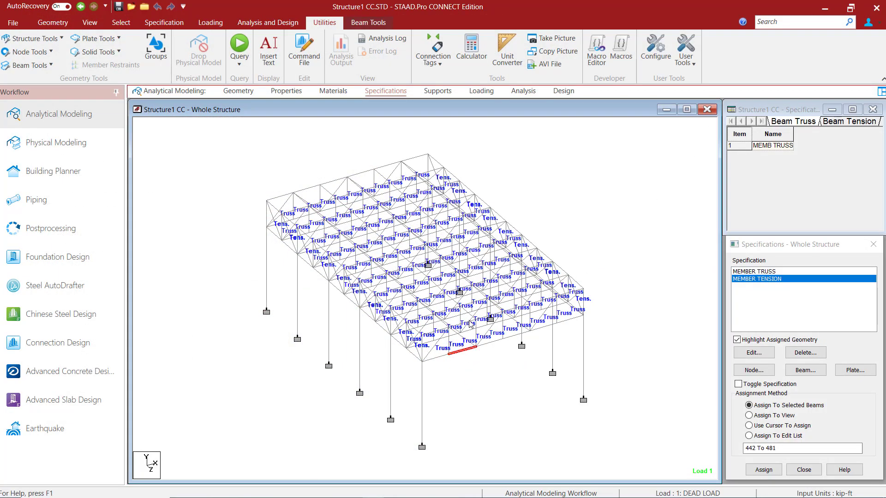
click(376, 23)
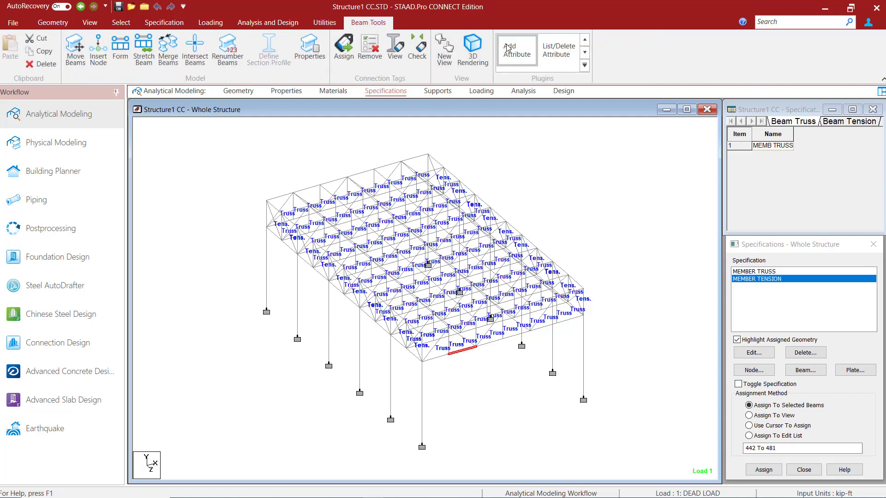
click(550, 184)
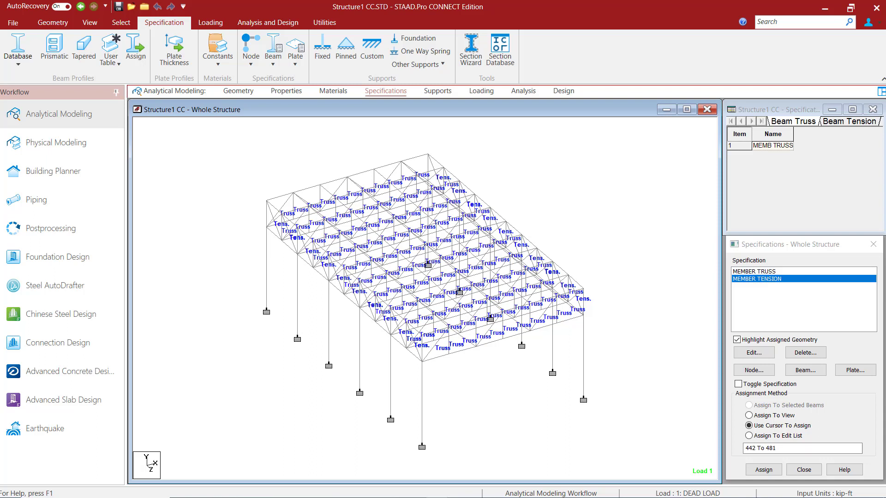
Step: Run the analysis and design, highlight the error and warning summary, and finish with the Stay in Modeling Mode option
click(258, 25)
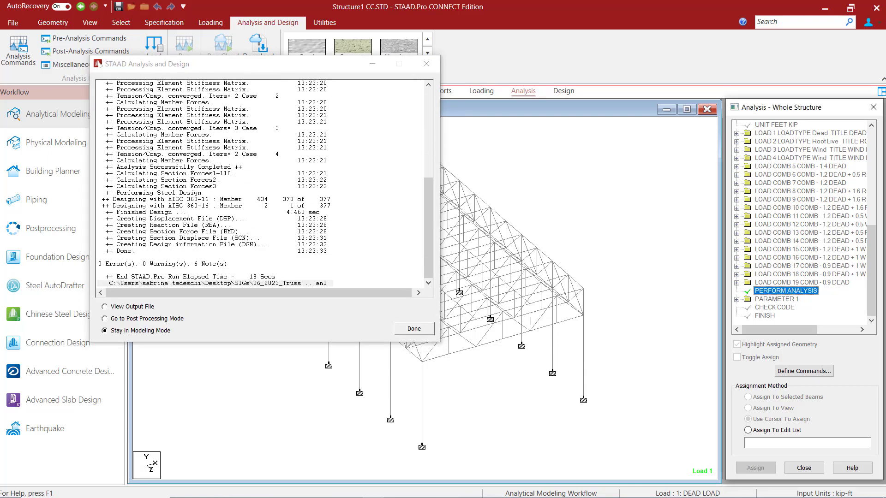
triple_click(177, 265)
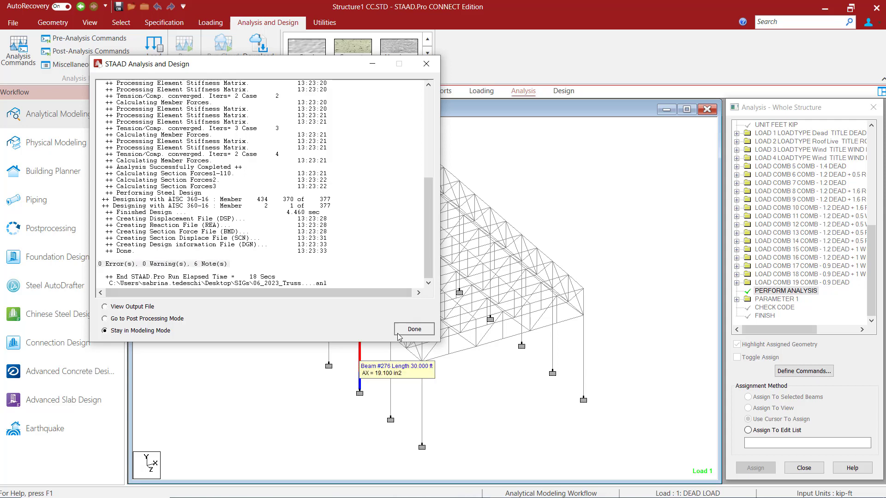
click(414, 328)
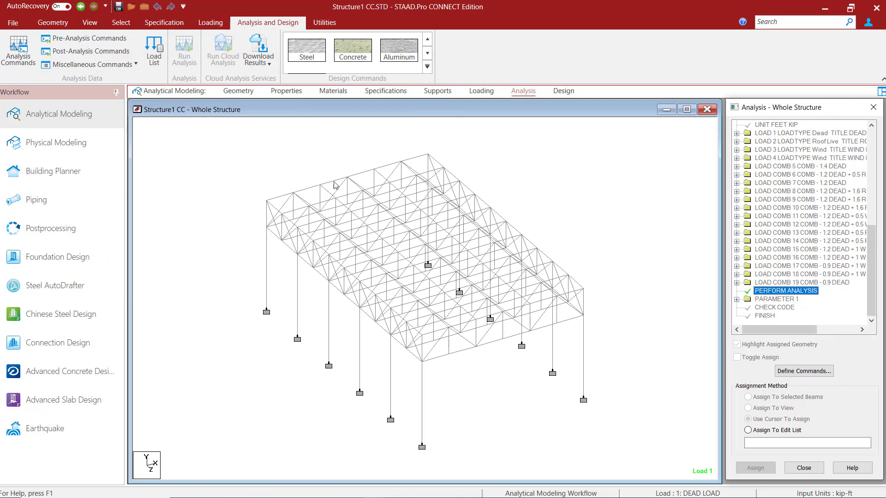
Step: Switch to the Connection Design workflow, dismiss the material validation report and activate the RAM Connection Input table
click(52, 350)
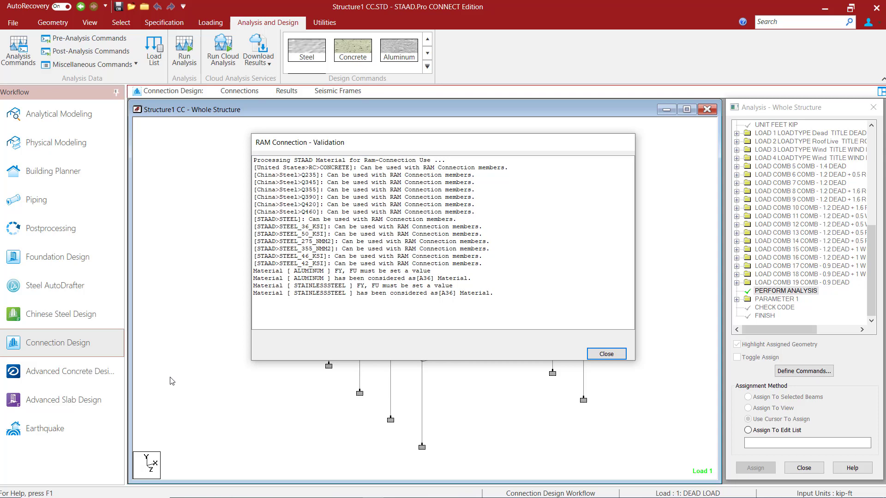
click(606, 354)
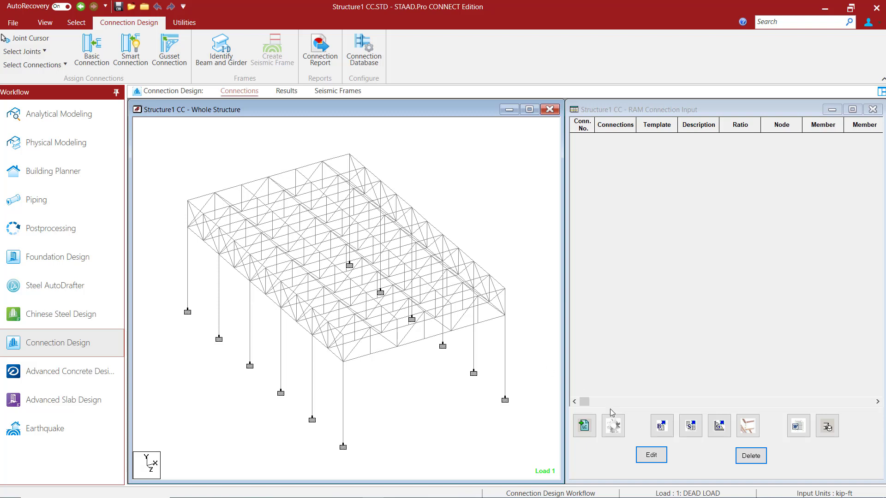
click(612, 458)
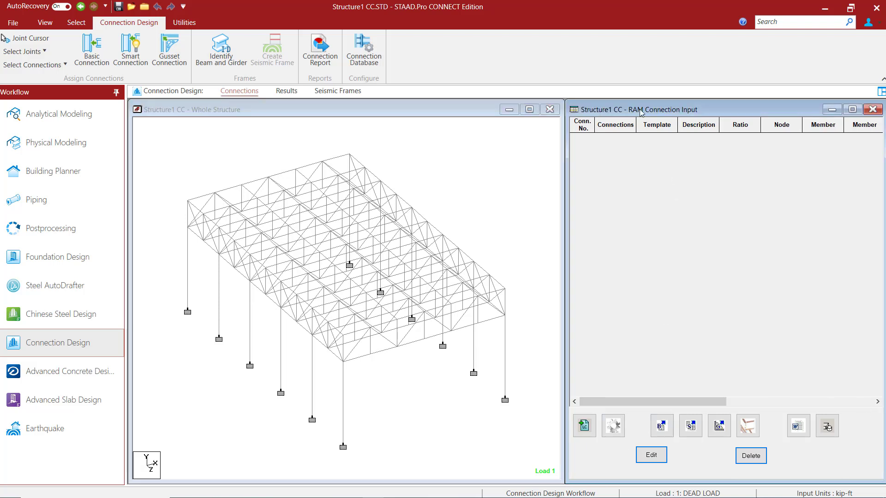
Step: Remove load cases 1 DEAD LOAD, 2 ROOF LIVE LOAD, 3 WIND LOAD X and 4 WIND LOAD Z from the connection load envelope
click(585, 426)
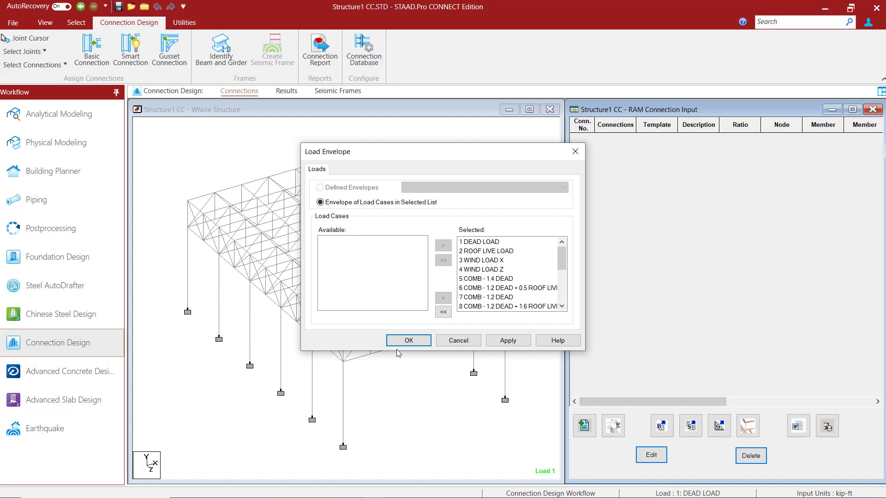
click(482, 242)
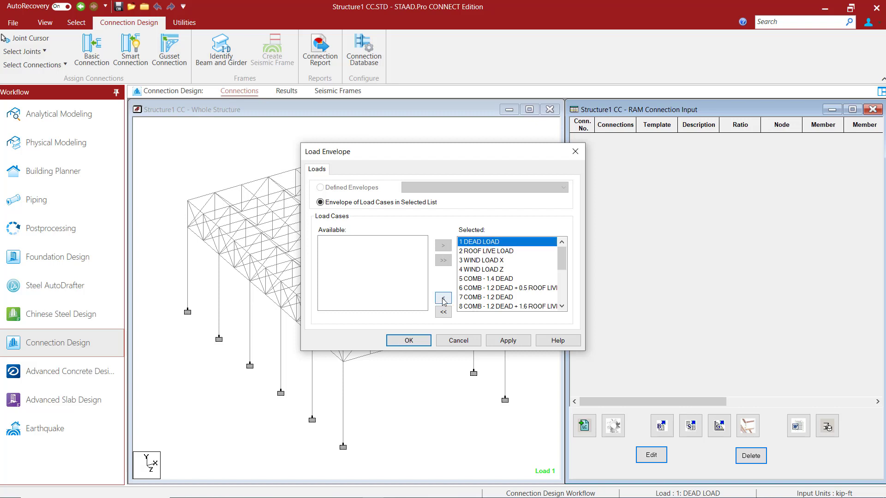
click(443, 301)
click(442, 299)
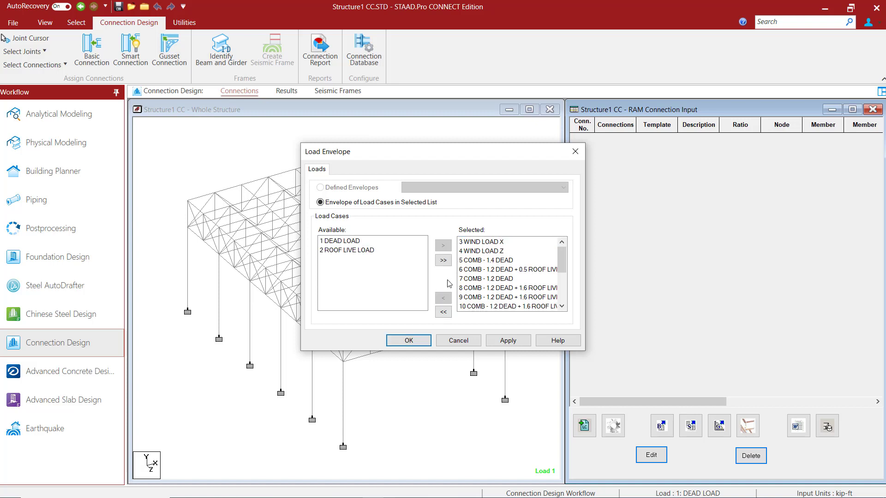
click(444, 299)
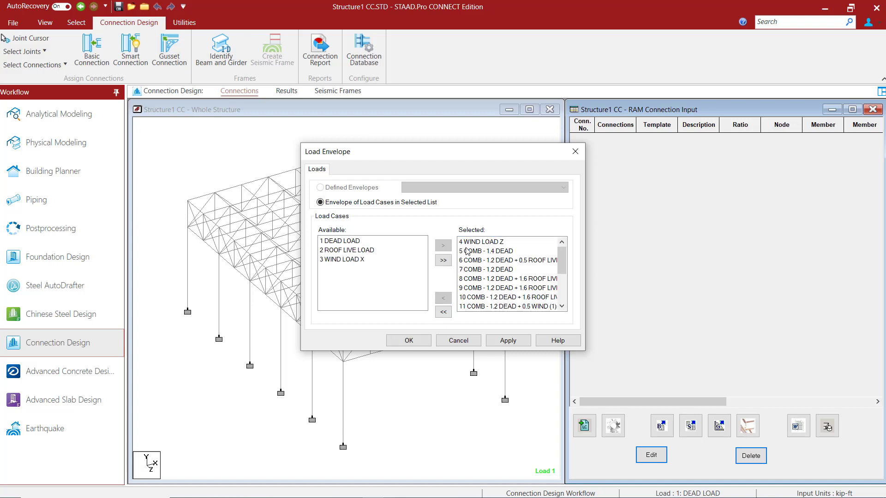
click(467, 242)
click(443, 299)
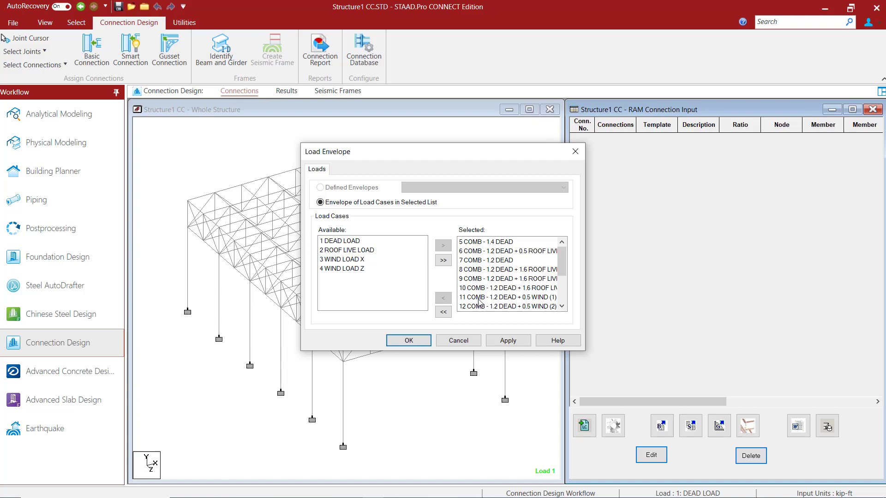
drag(562, 266, 562, 293)
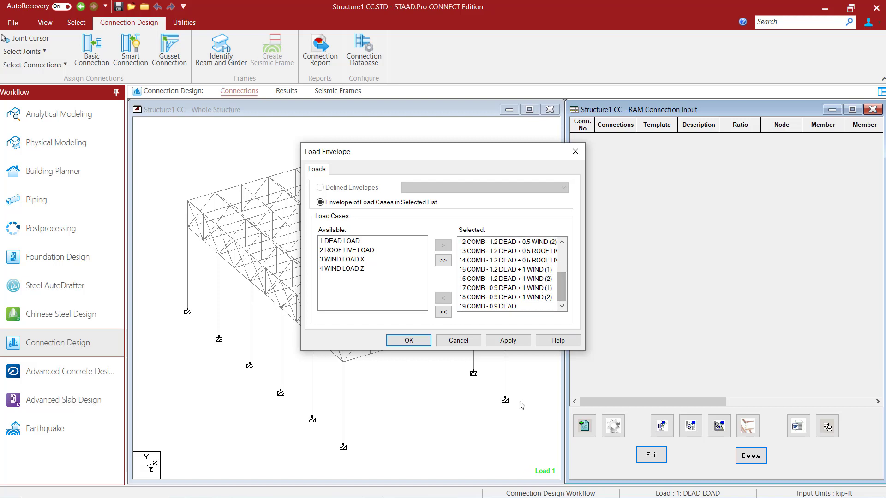
click(405, 344)
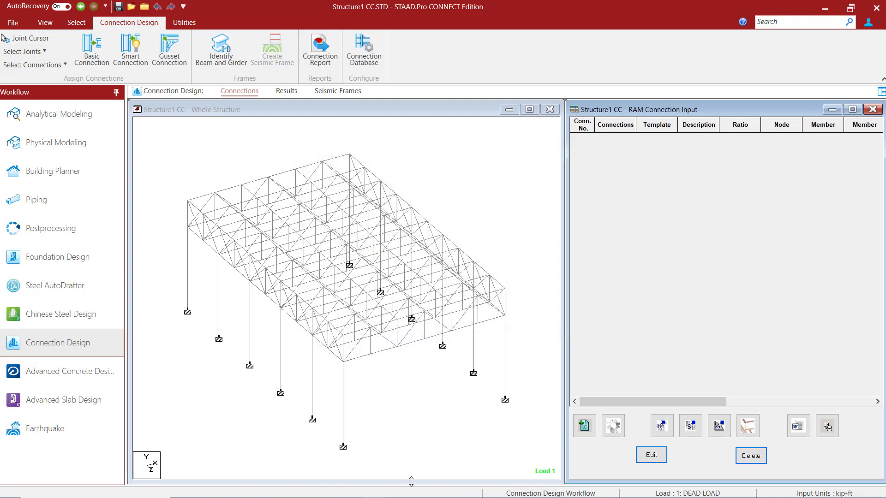
Step: Review the available design codes in the RAM connection settings and accept AISC 360-16 (LRFD)
click(612, 426)
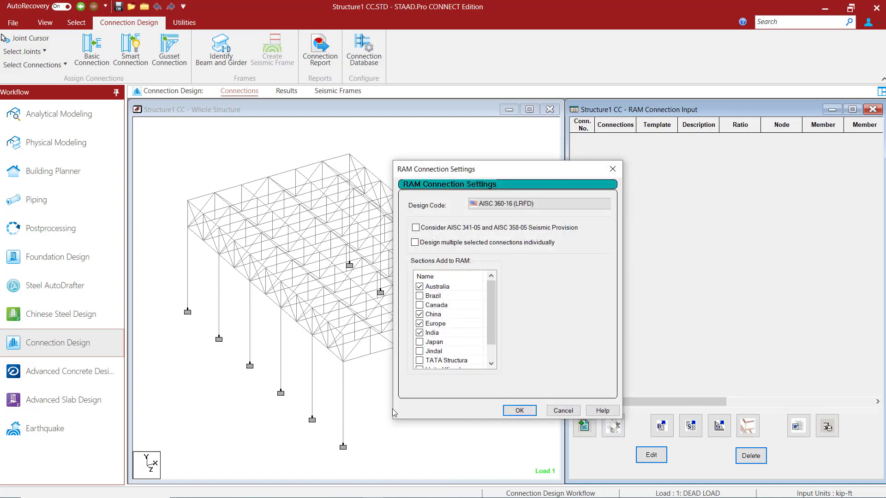
click(479, 206)
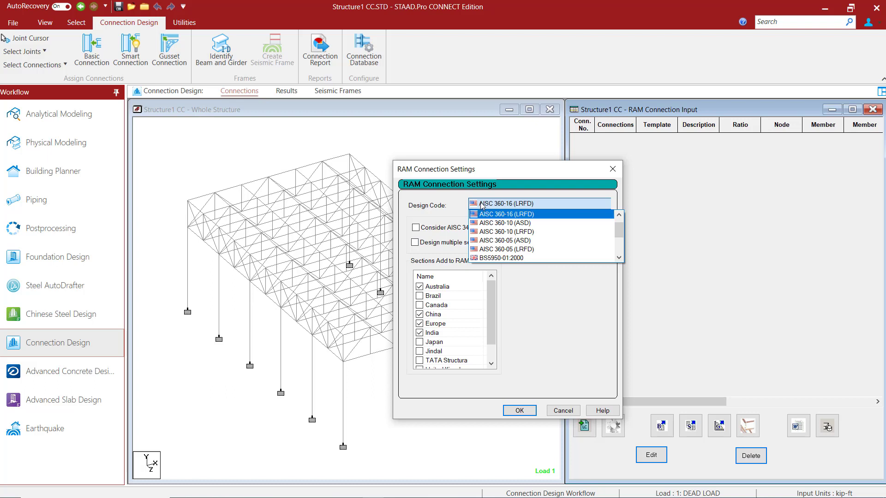
click(459, 171)
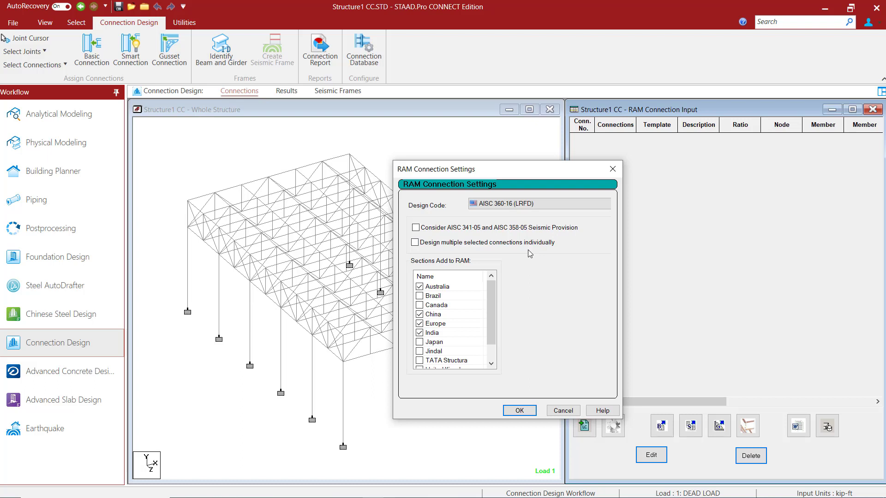
click(513, 412)
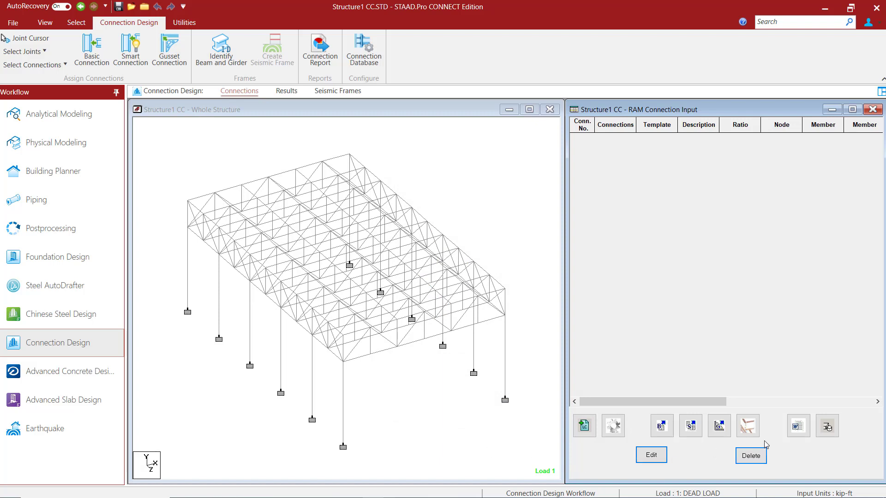
Step: Examine the STAAD steel materials in the RAM Connection material database, and close it
click(827, 428)
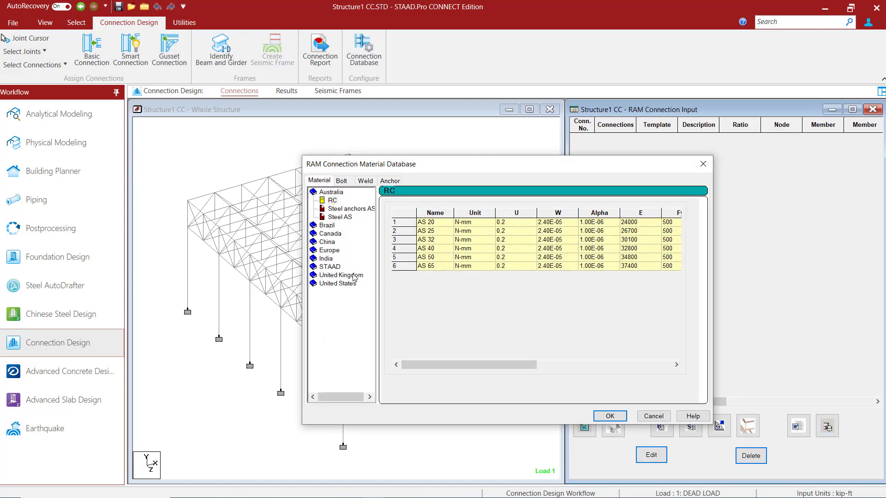
click(334, 267)
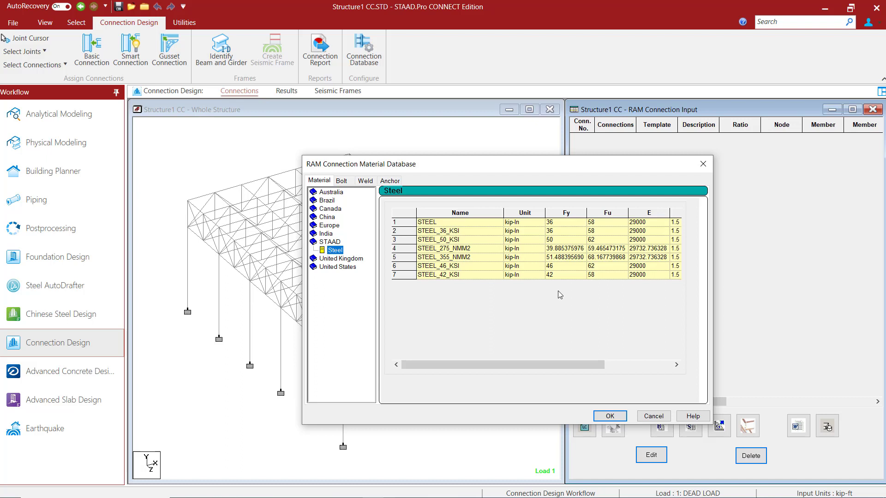
click(610, 416)
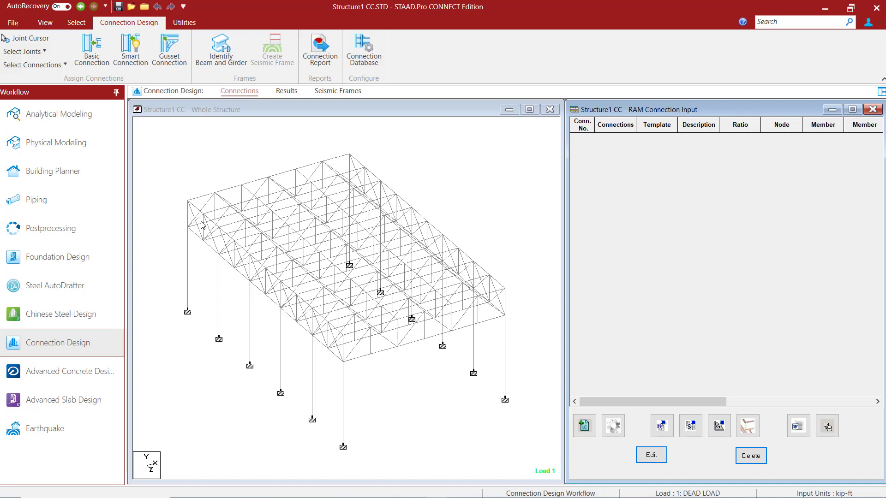
Step: Select the members of the _MAINBRANCHES and _MAINCHORDS groups, and move the group list clear of the model
click(75, 24)
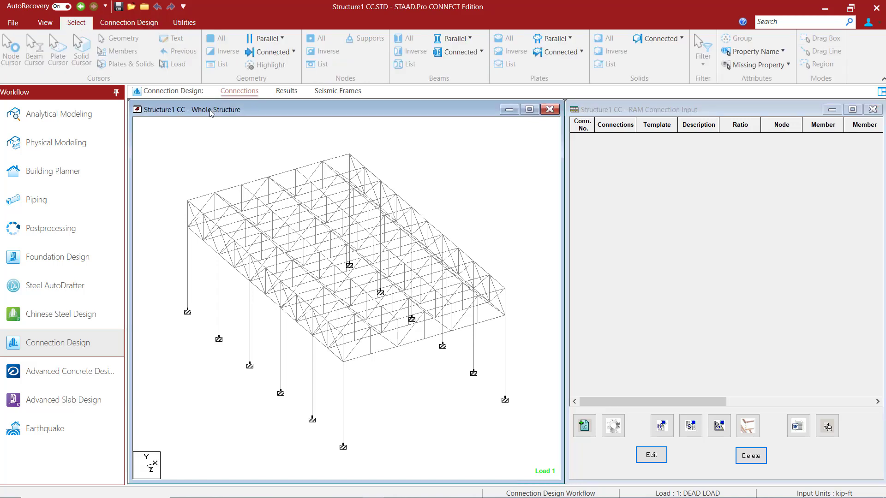
click(497, 162)
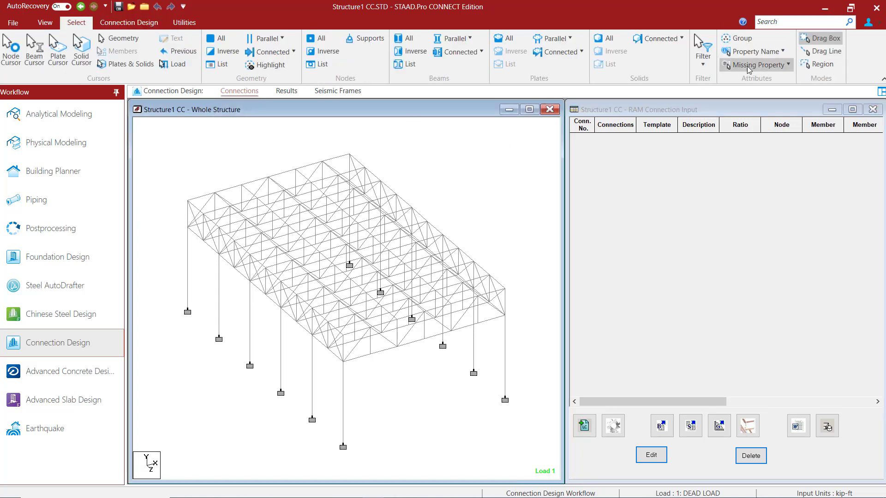
click(741, 38)
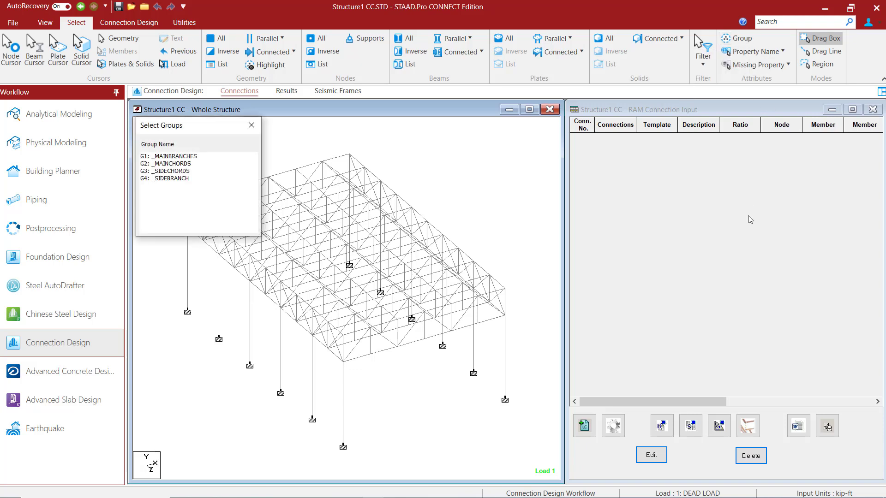
click(179, 157)
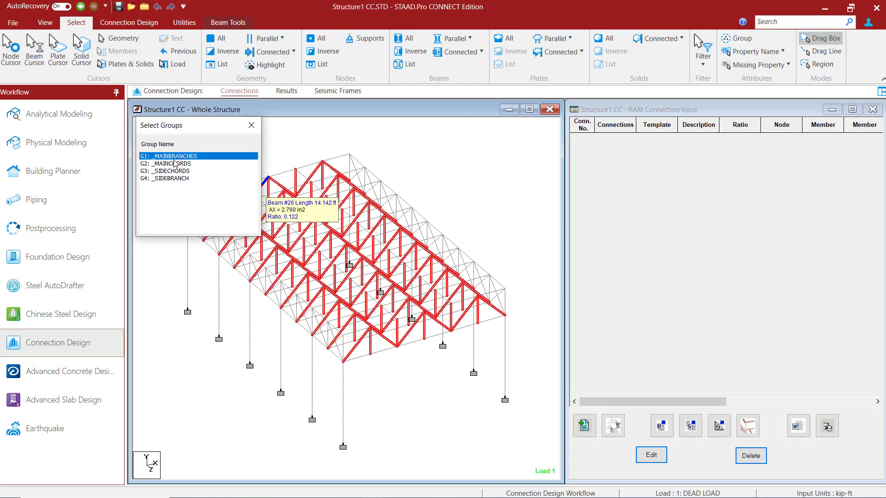
ctrl+click(167, 164)
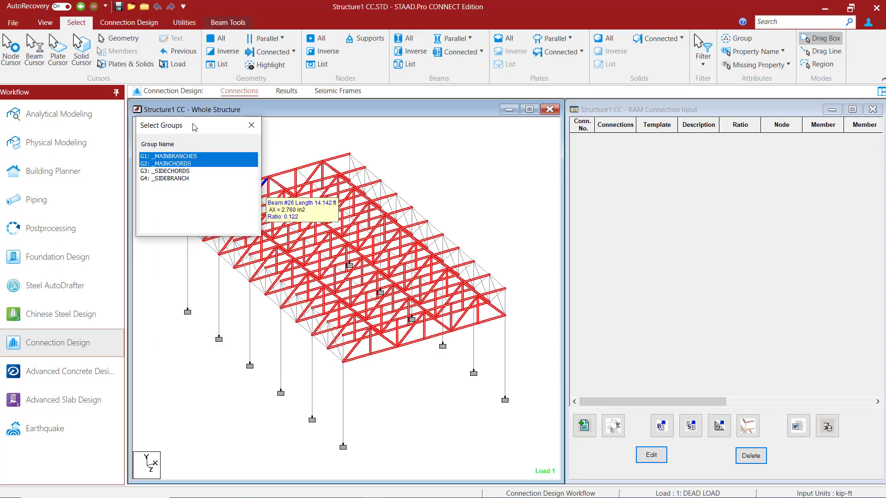
drag(186, 129, 684, 176)
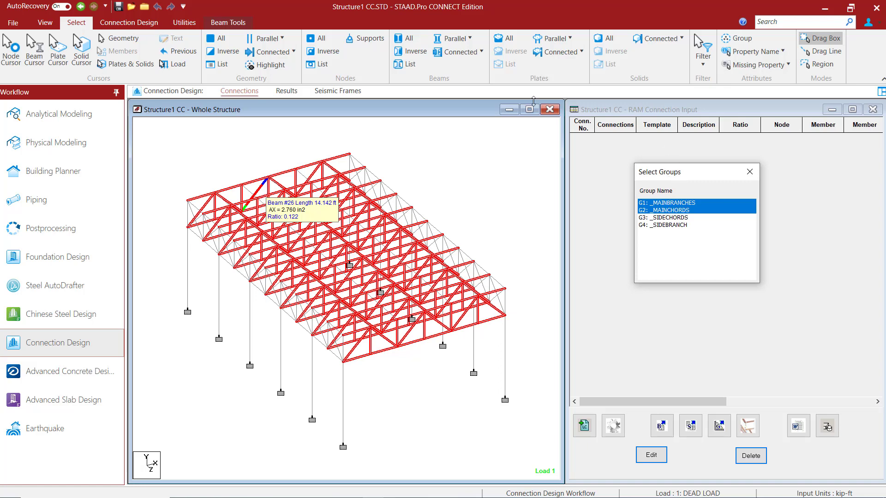
Step: Assign smart connections to the selected truss members using the Chord Branches template CHB_FEXX70_6 under AISC 360-16 (LRFD)
click(125, 26)
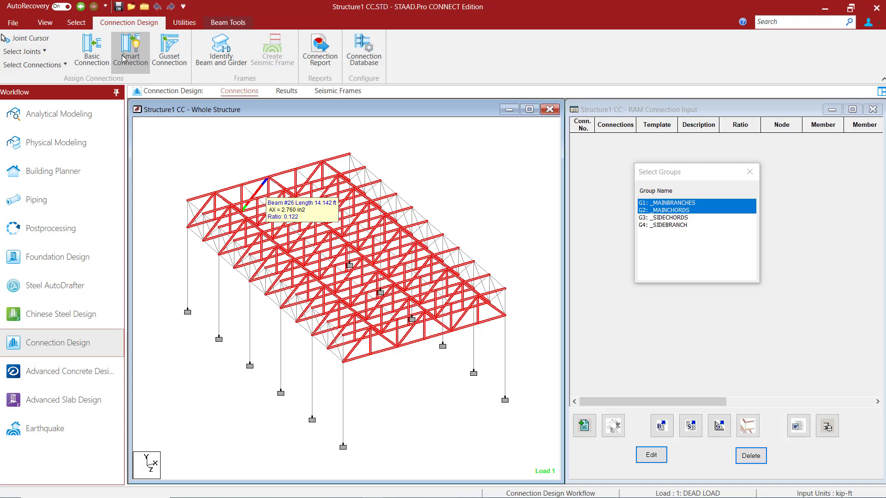
click(124, 58)
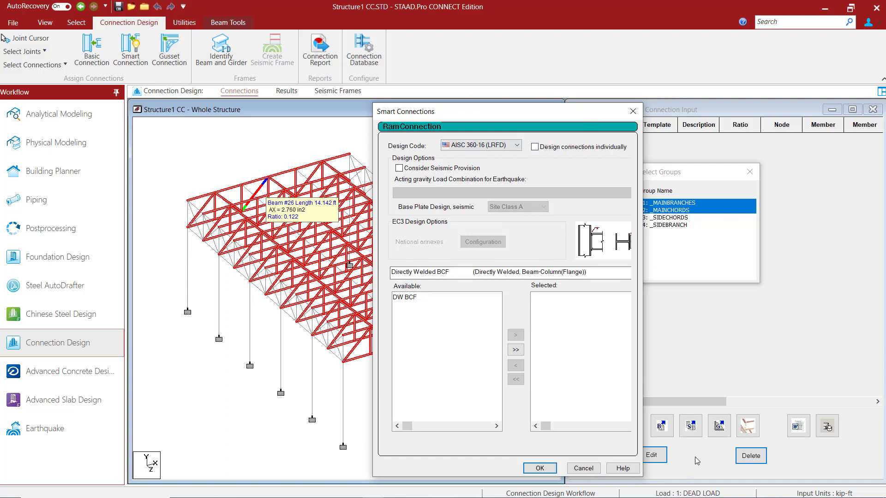
drag(437, 110, 310, 102)
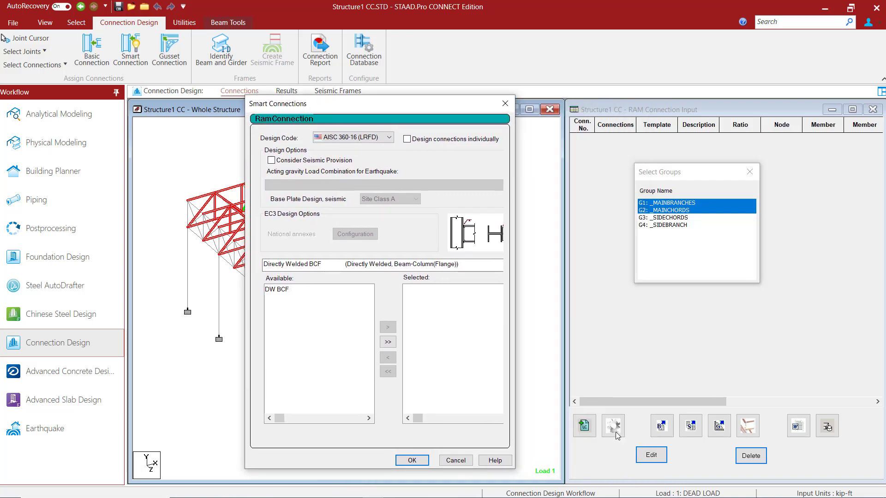
click(319, 264)
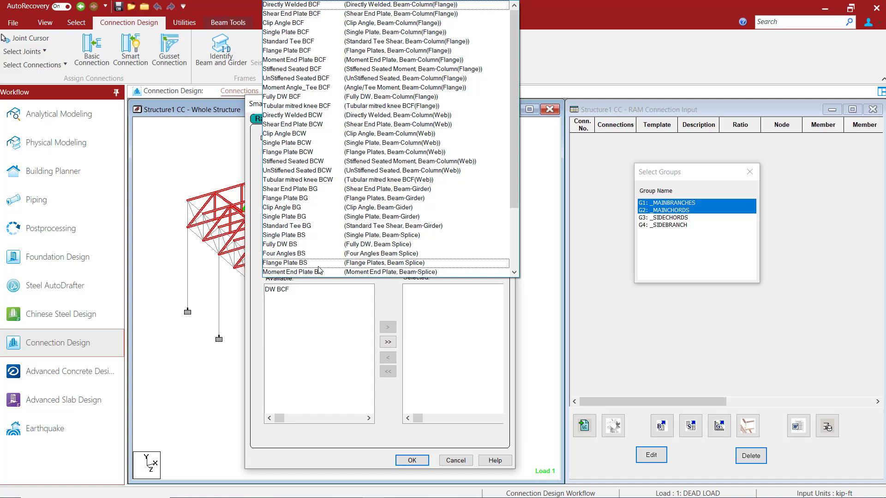
drag(516, 184, 522, 262)
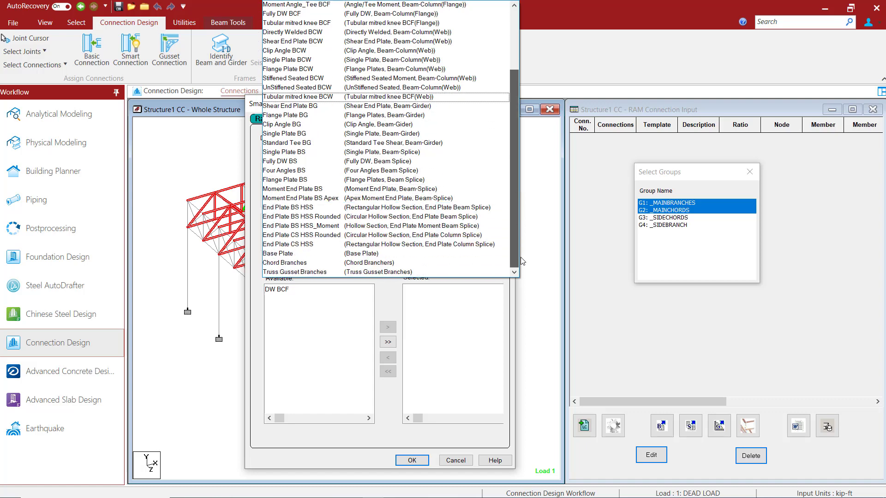
click(307, 264)
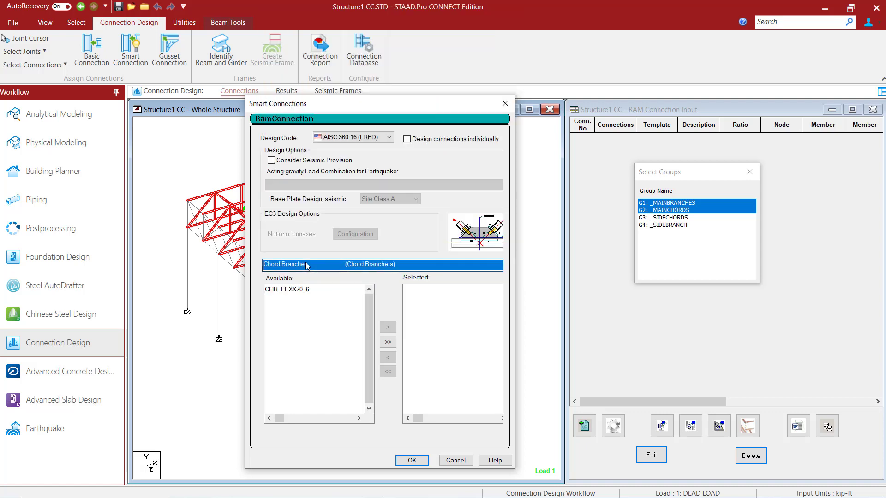
click(276, 290)
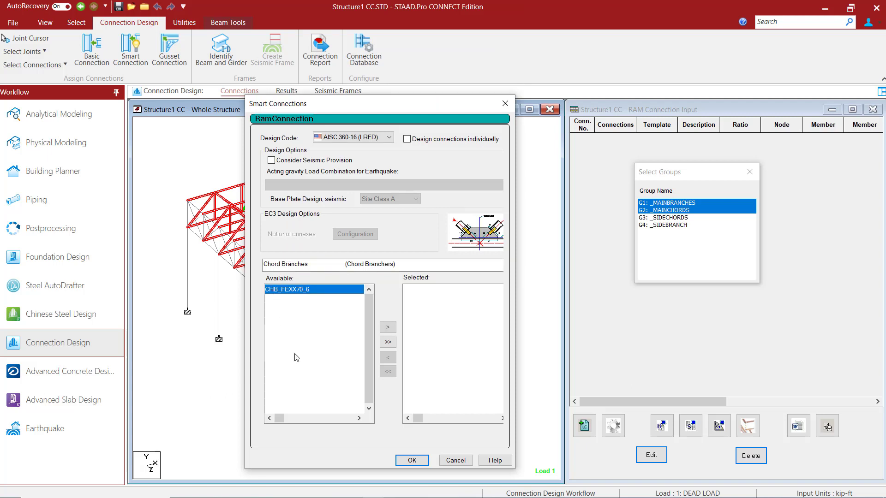
click(388, 327)
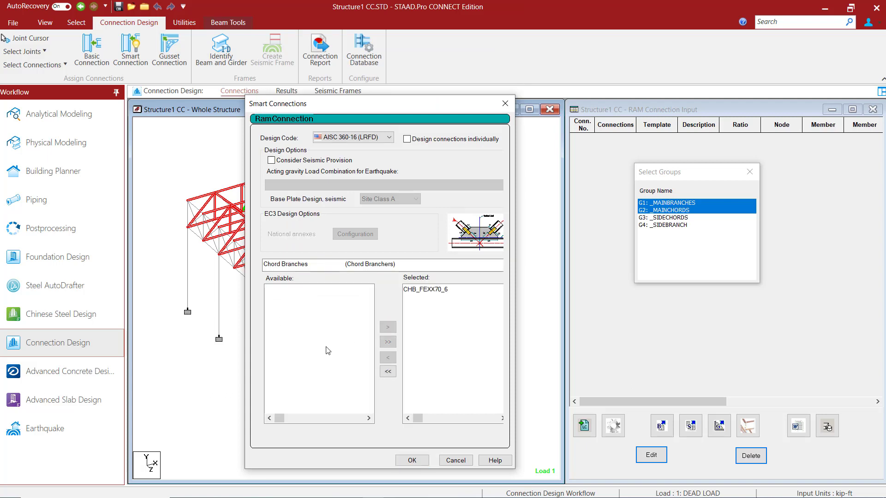
click(406, 461)
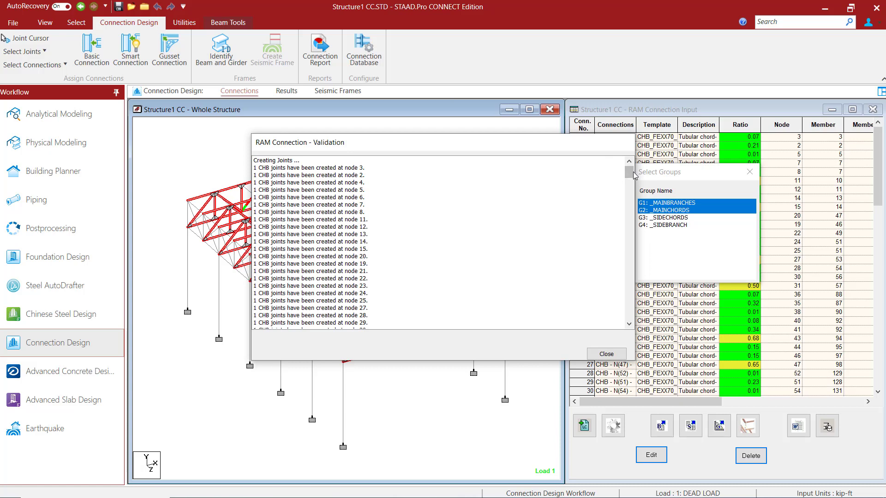
Step: Read the full RAM Connection validation log in a widened window, and close both the log and the group list
drag(630, 175, 617, 240)
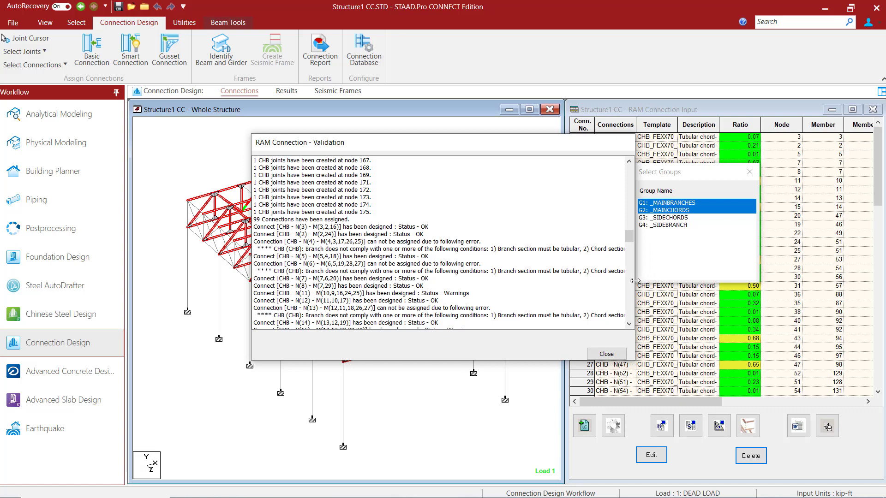
drag(634, 280, 794, 274)
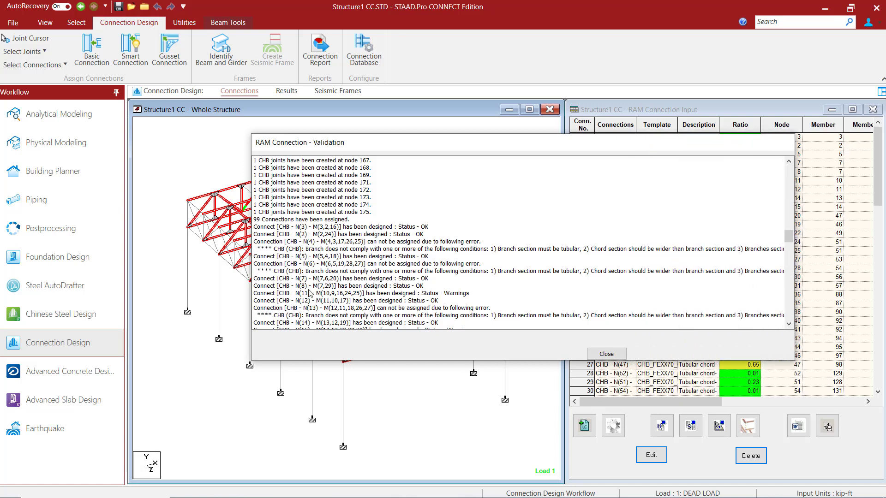
drag(252, 300, 96, 307)
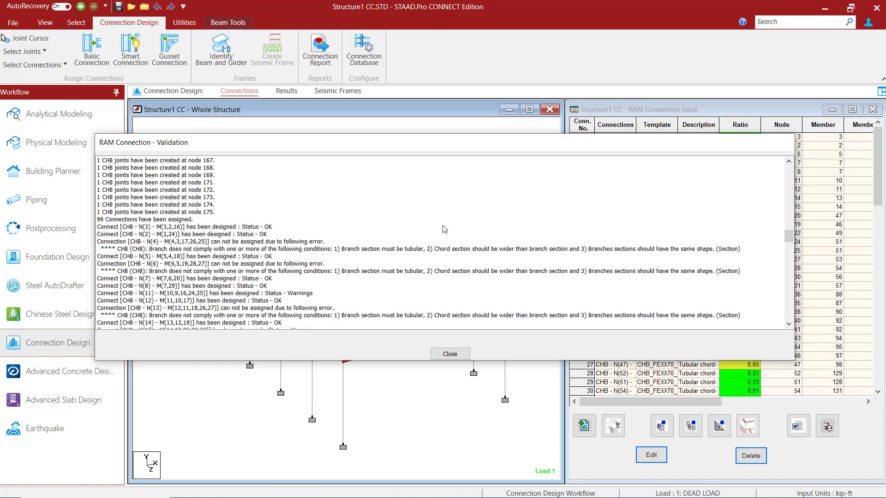
scroll(338, 211, down, 4)
scroll(338, 211, down, 15)
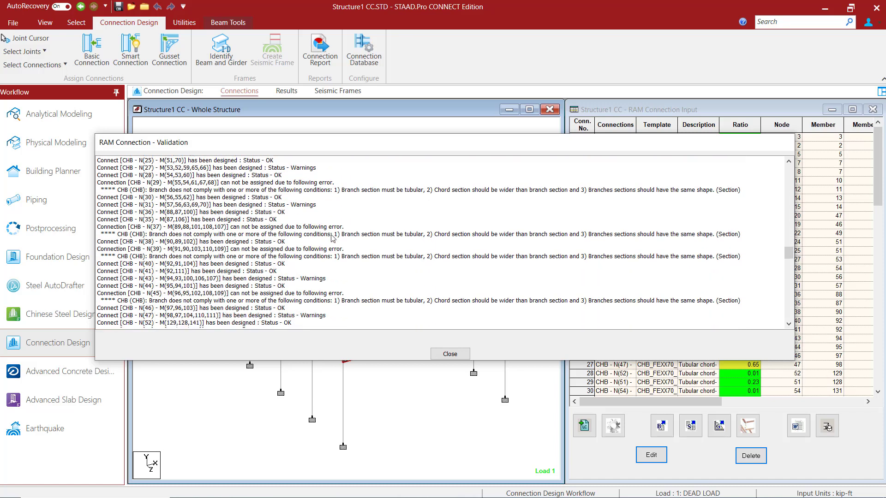
scroll(342, 280, down, 20)
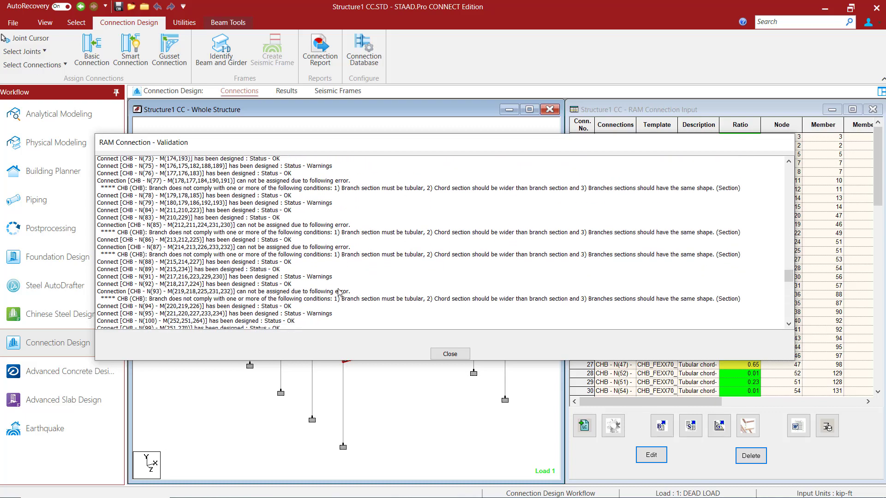
scroll(339, 299, down, 15)
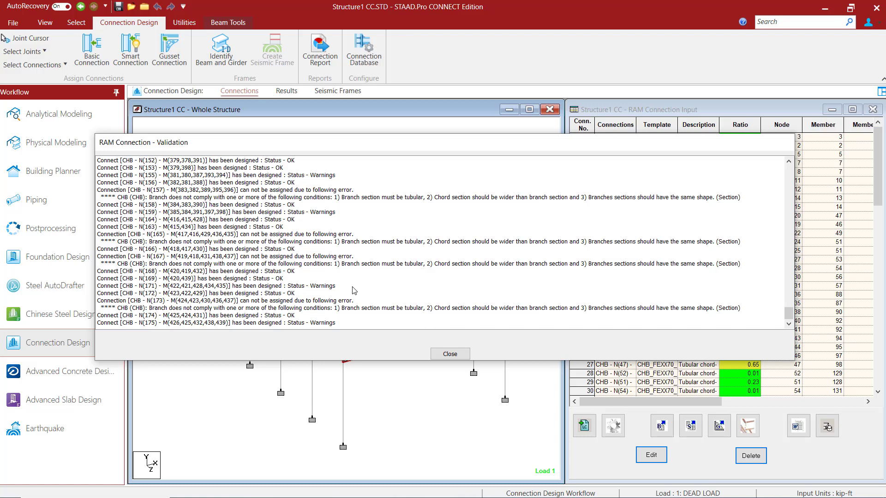
click(436, 354)
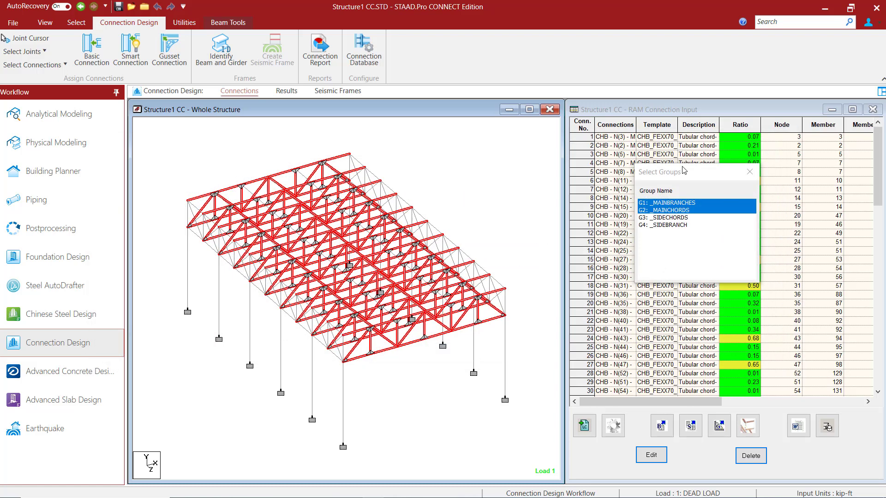
click(749, 172)
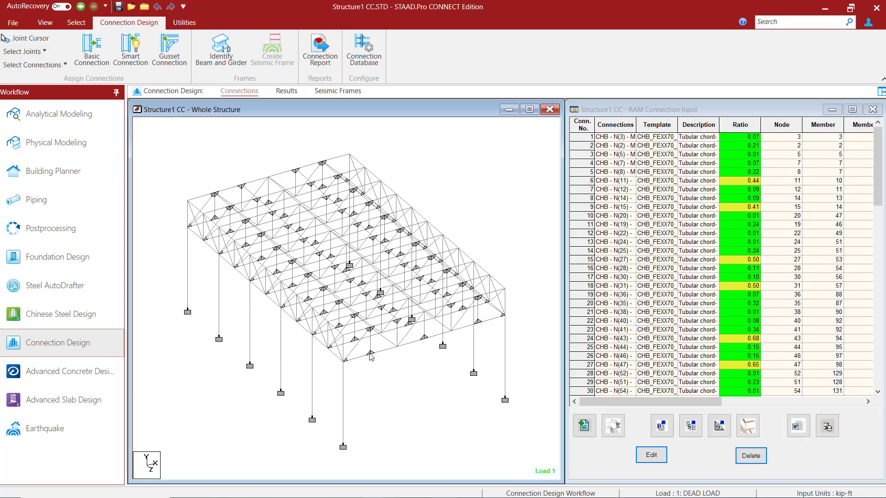
Step: Inspect the connections placed on the truss and review the ratios of all connections in the RAM Connection Input table
mouse_move(370, 356)
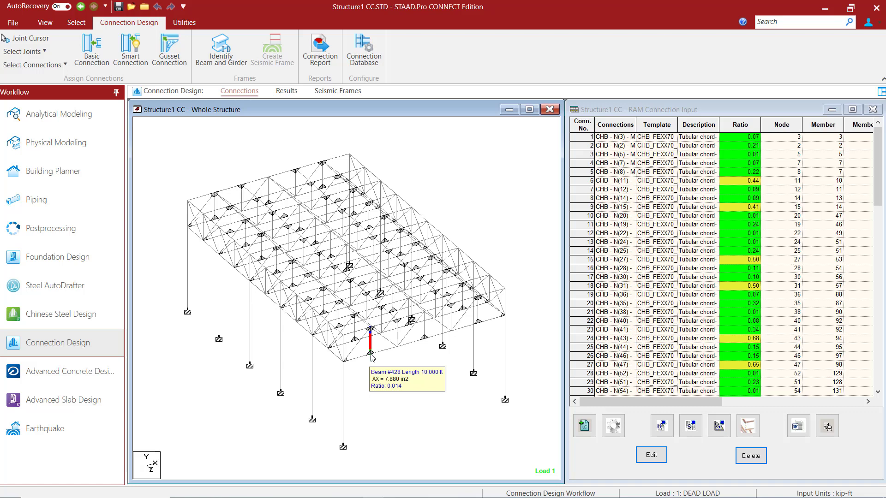
mouse_move(400, 348)
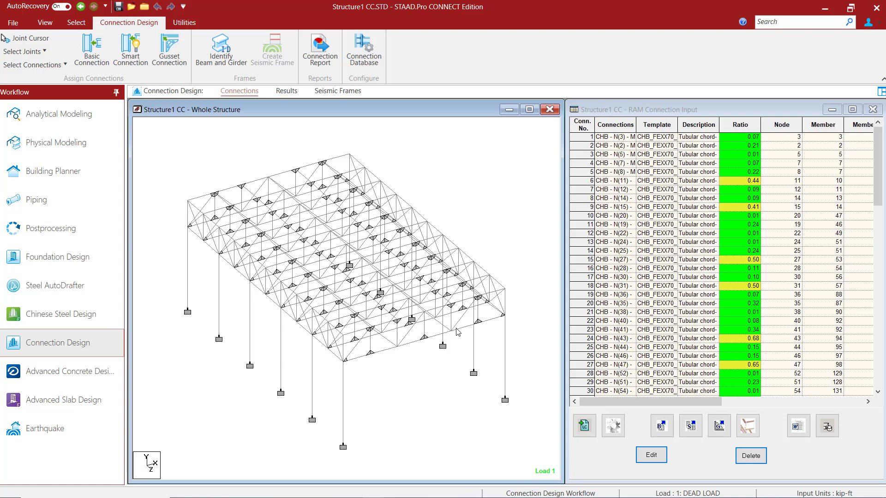
mouse_move(457, 331)
click(878, 162)
drag(880, 164, 879, 347)
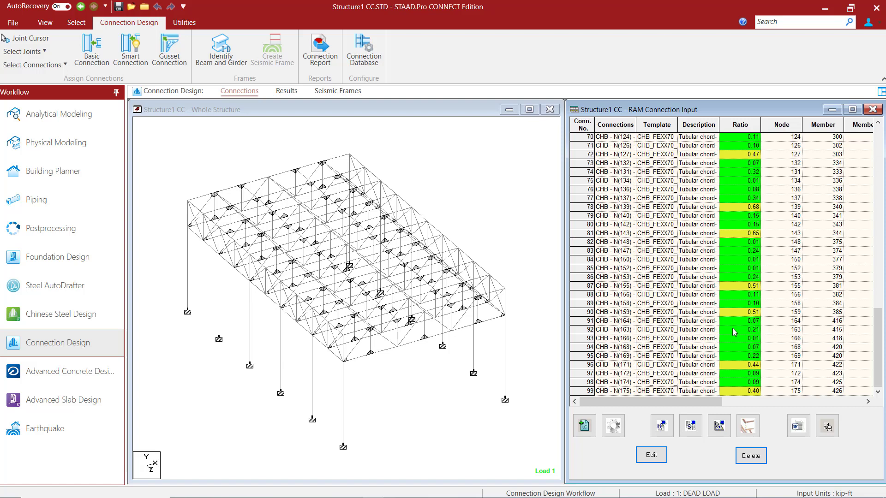
drag(878, 331, 862, 151)
drag(849, 183, 849, 185)
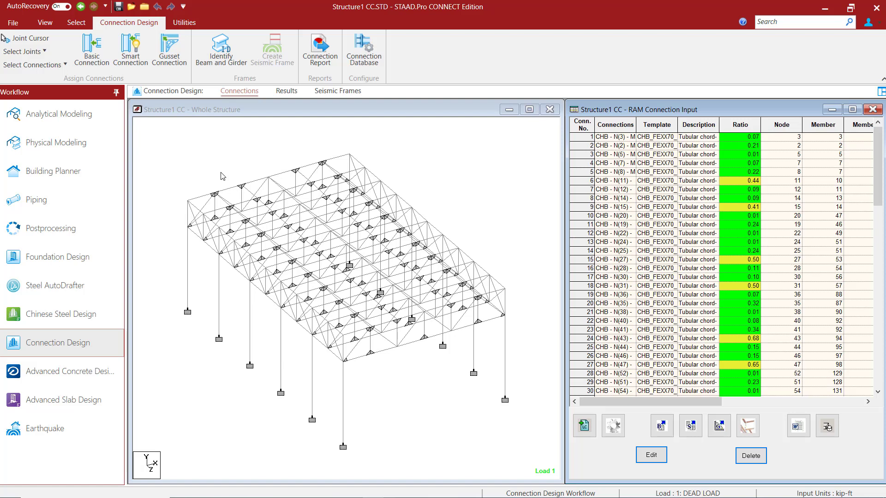
Step: Examine the drawing and design report of connection 1 and the status of each connection in the results, and return to the connection input
click(282, 92)
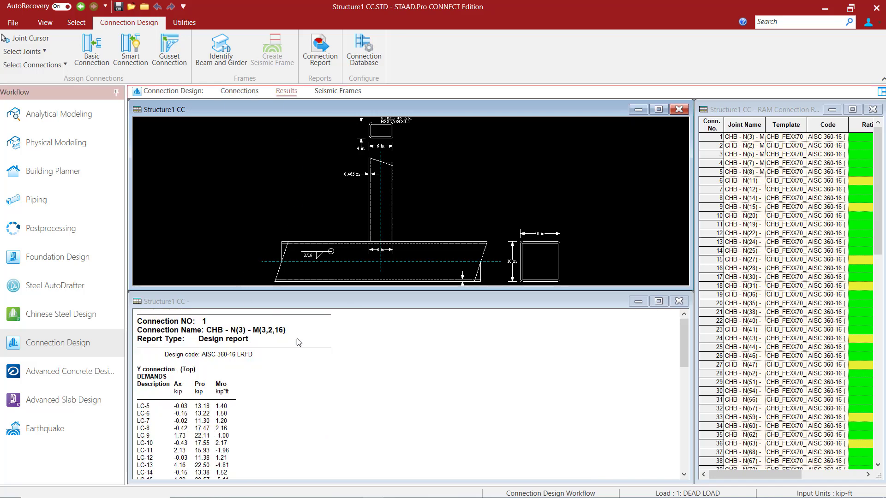
scroll(572, 343, down, 6)
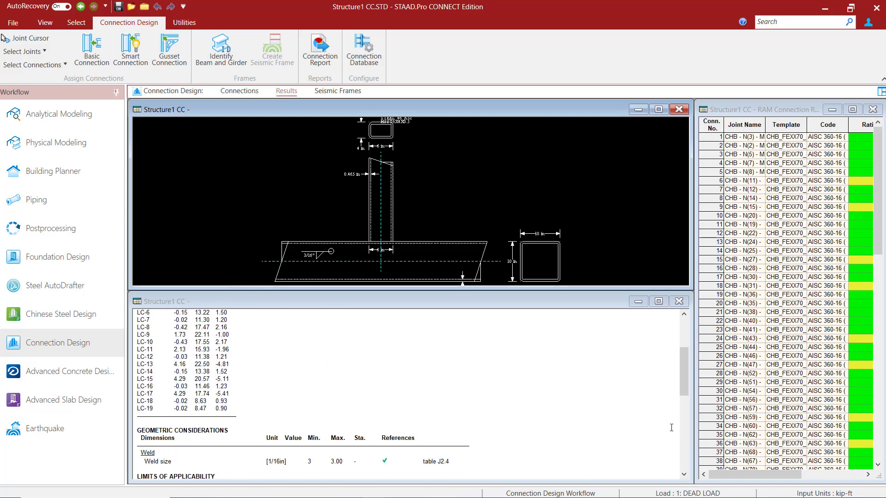
drag(694, 427, 421, 438)
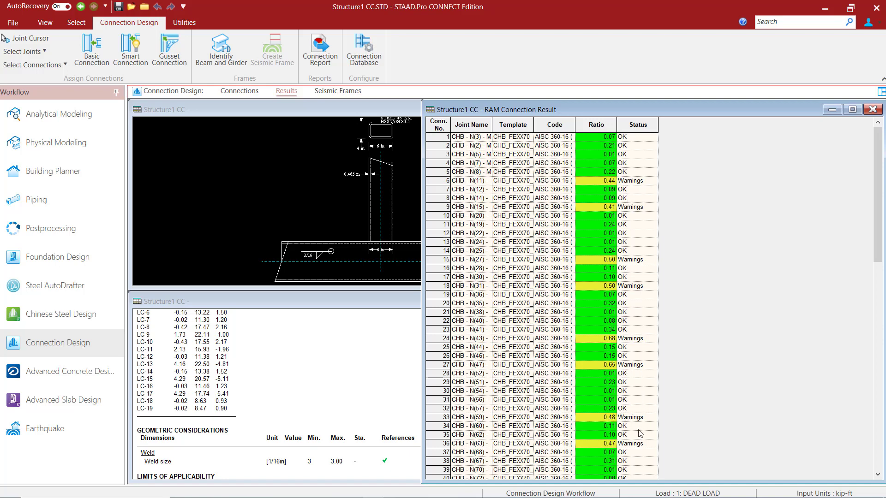
scroll(640, 433, down, 2)
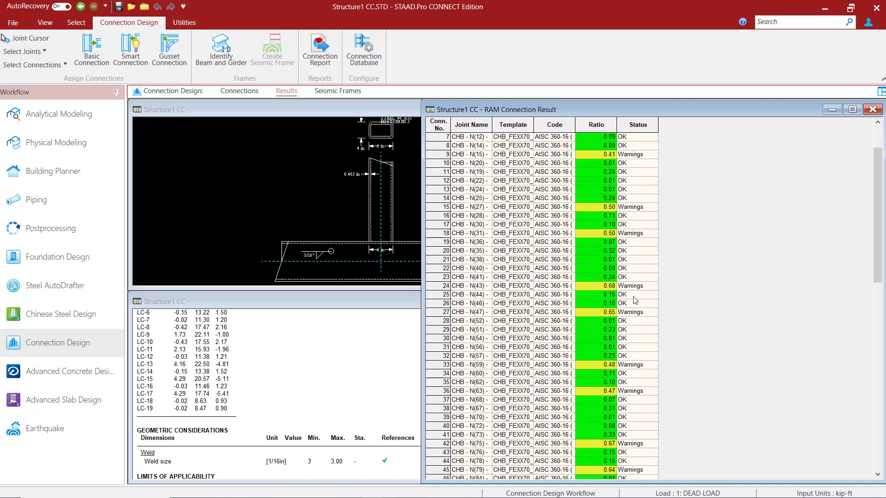
click(237, 91)
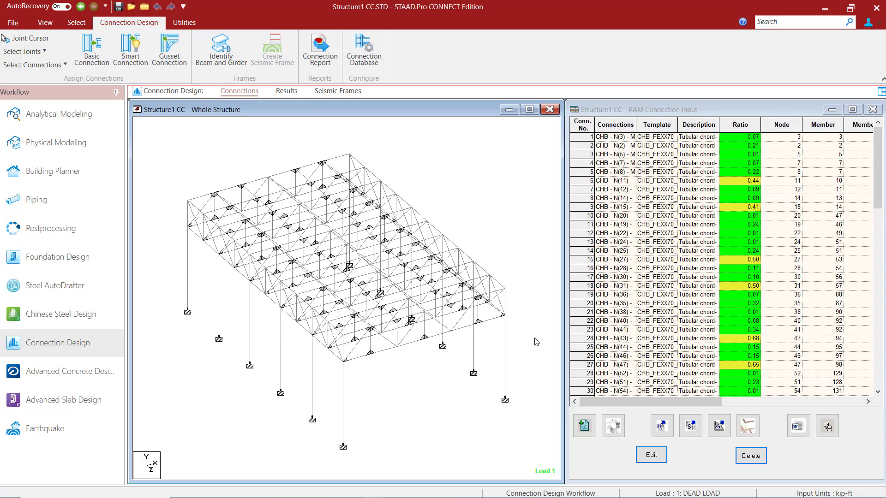
Step: Locate connection 6 at node 11 in the structure and clear its selection
click(589, 181)
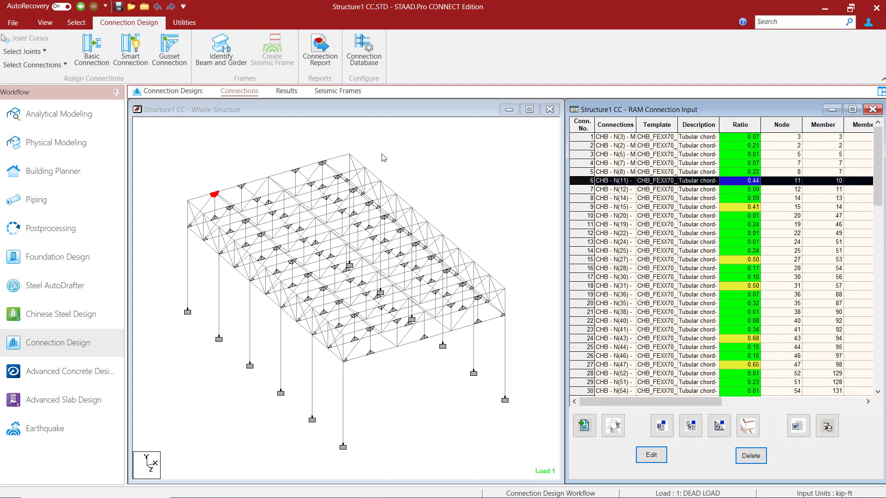
click(398, 153)
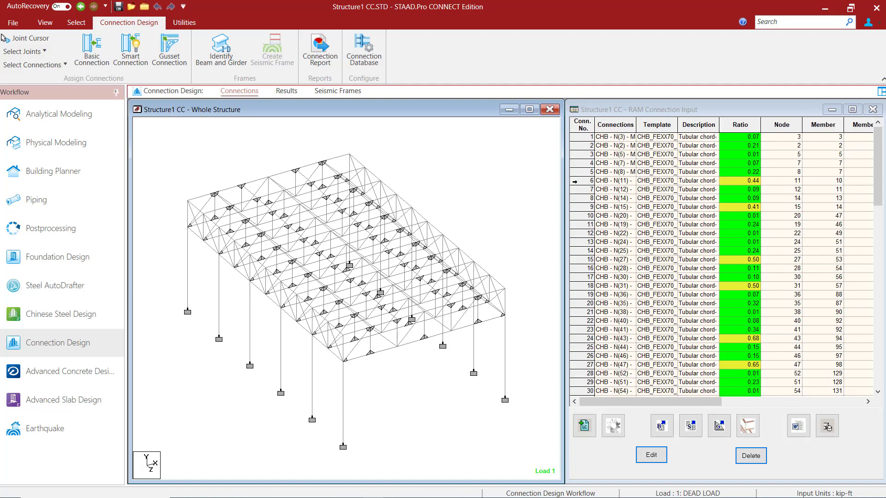
click(575, 181)
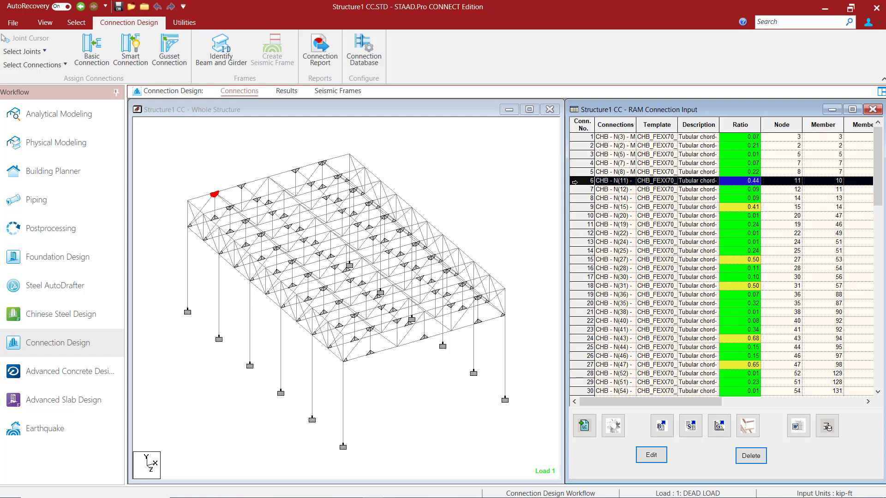
click(513, 196)
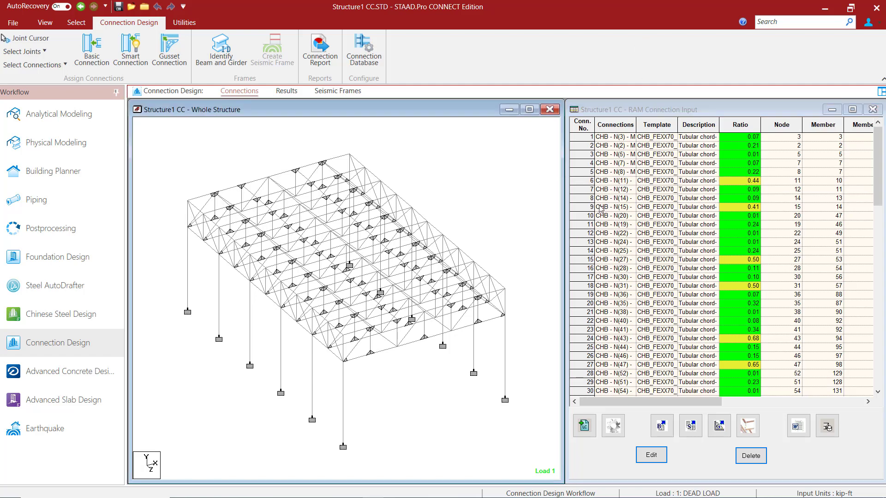
Step: Select connection 6 at node 11 and extend the selection to all identical connections
click(587, 181)
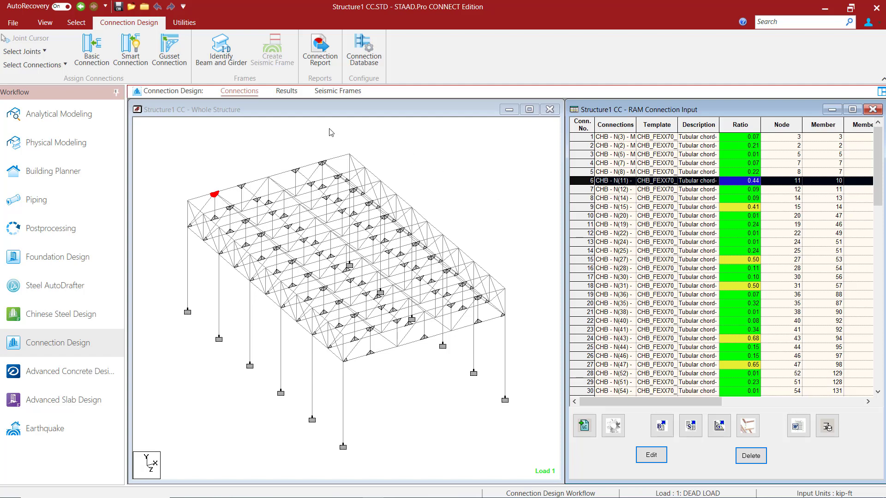
click(317, 112)
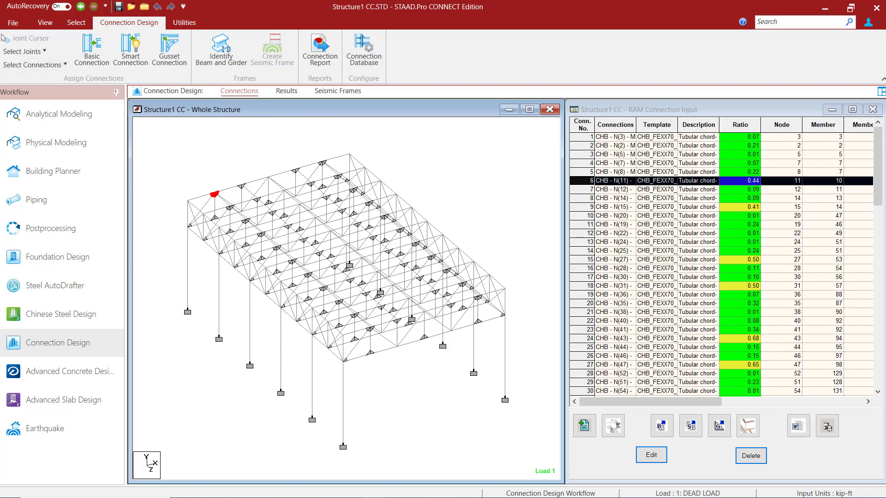
click(26, 69)
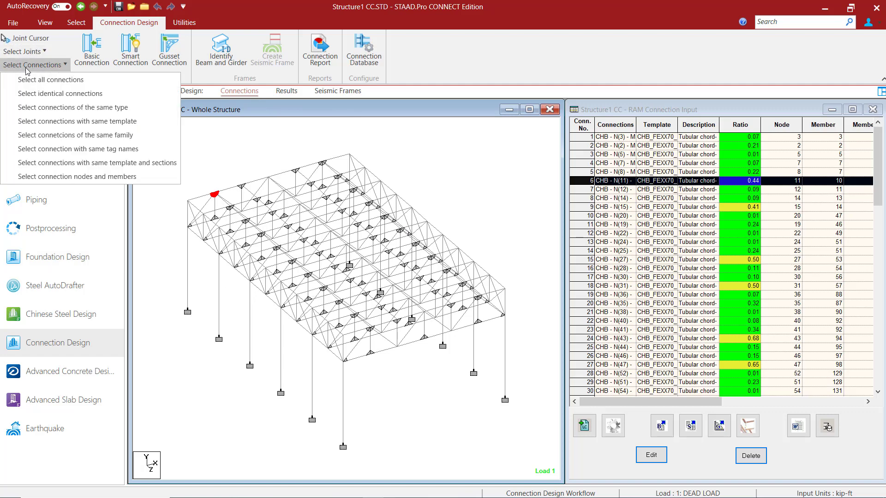
click(43, 94)
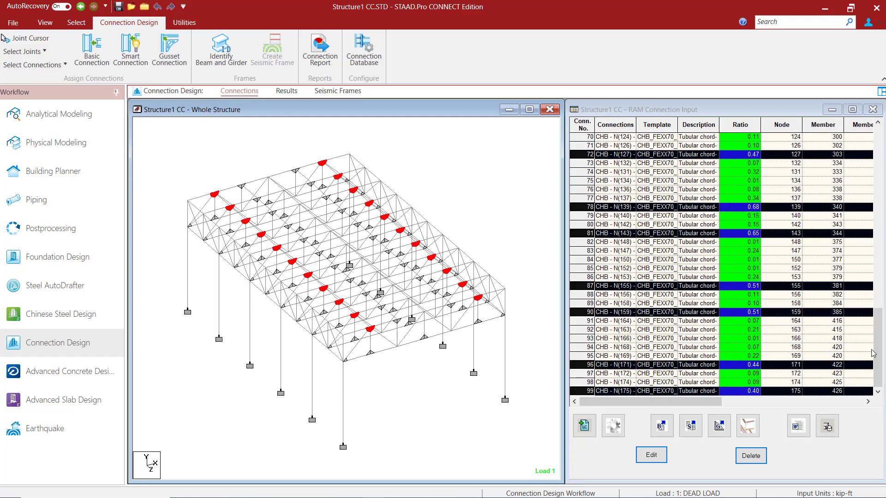
drag(879, 352, 881, 136)
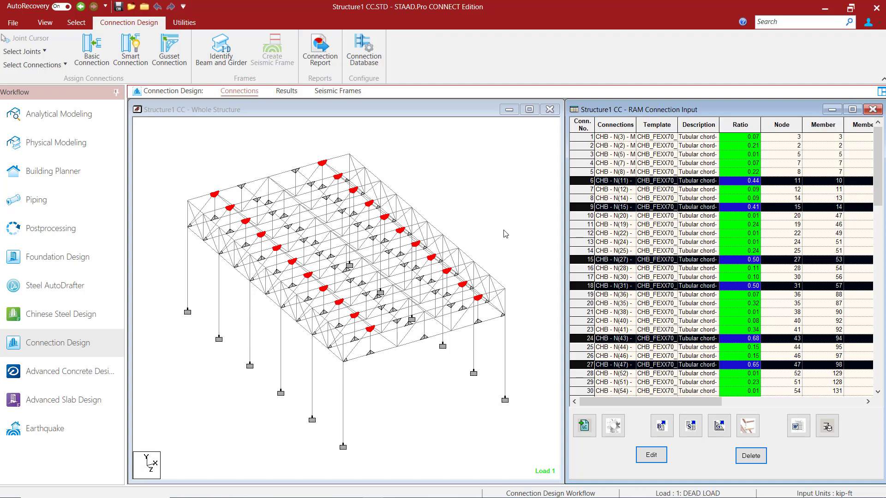
Step: Open the selected identical connections for editing, inspect the joint in 3D and display its full-size results report
click(649, 455)
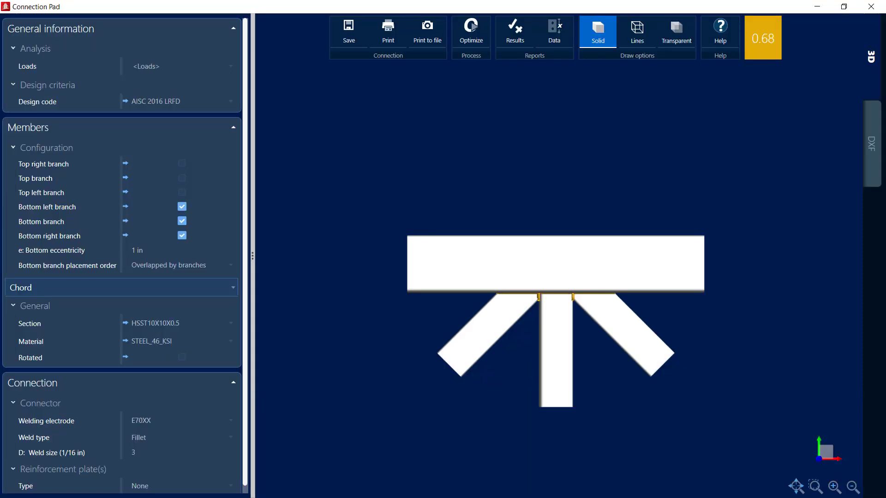
drag(567, 349, 546, 283)
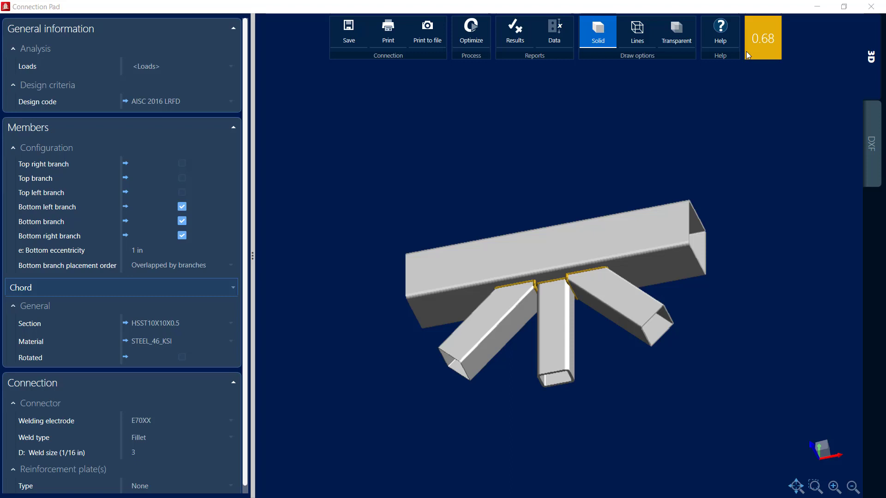
click(519, 40)
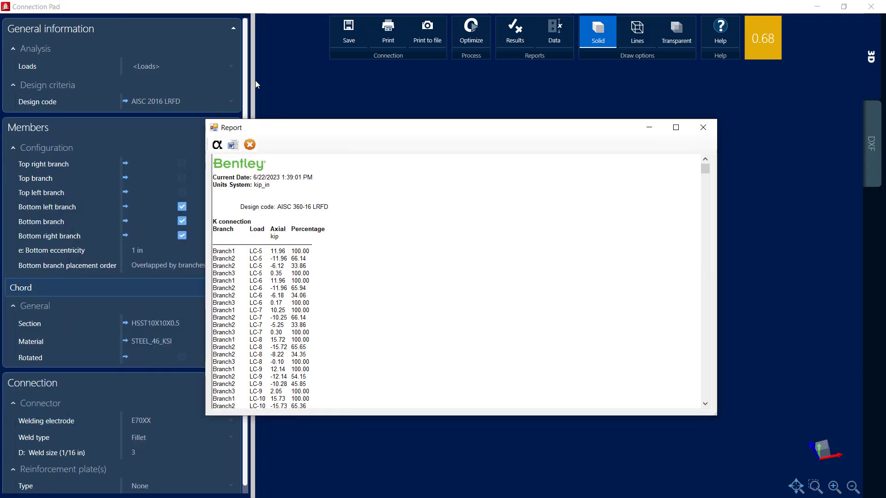
drag(319, 127, 251, 1)
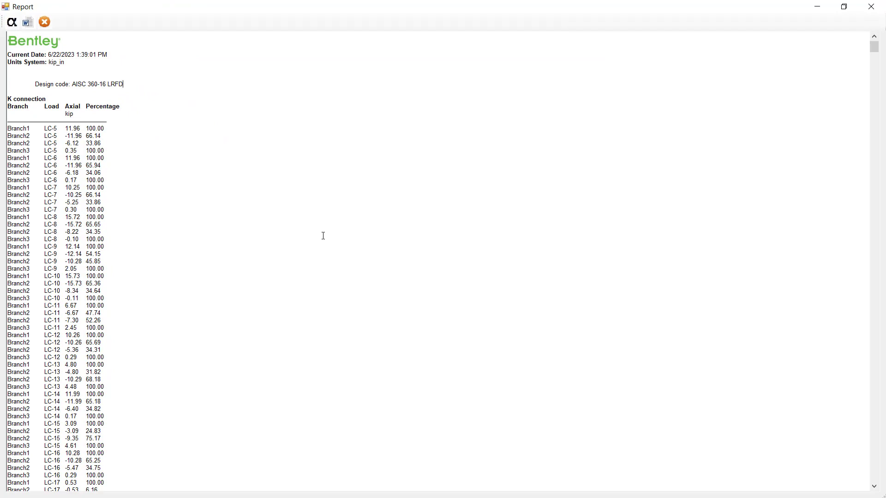
Step: Examine the report's branch load distribution and the demands, applicability limits and design checks of the K gapped connection for branch 1
scroll(324, 233, down, 12)
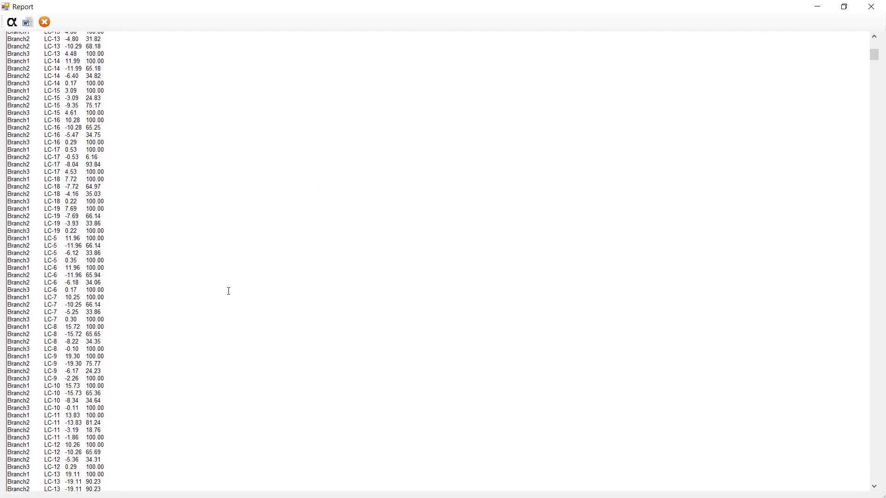
scroll(228, 291, down, 15)
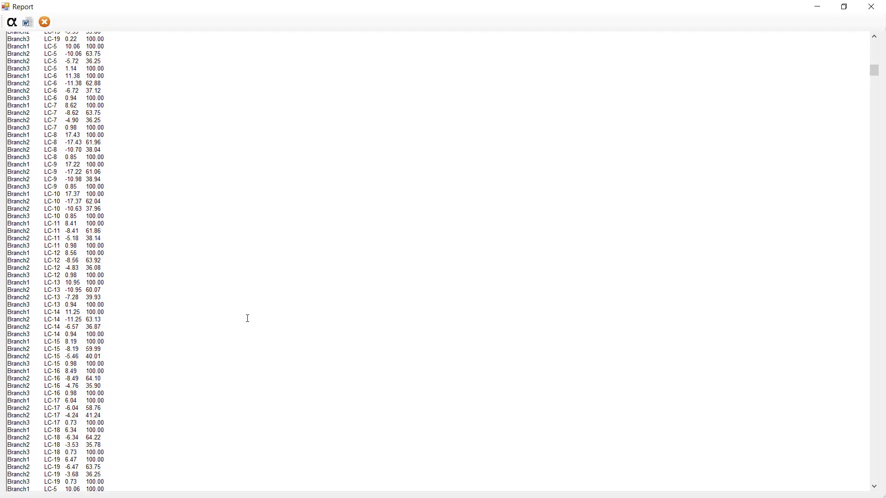
scroll(248, 318, down, 20)
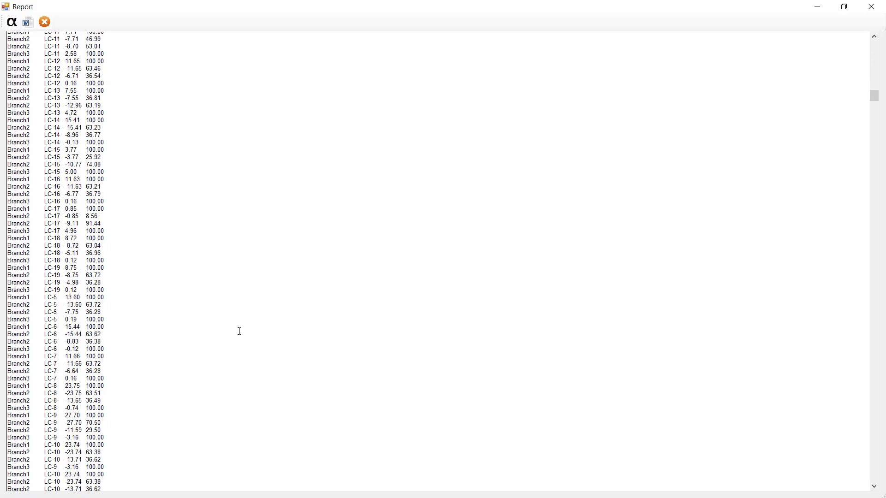
scroll(241, 330, down, 20)
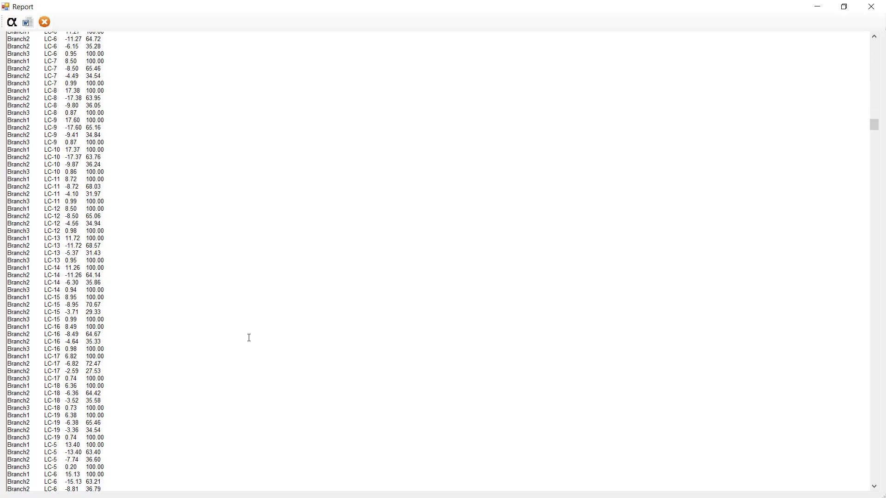
scroll(249, 337, down, 20)
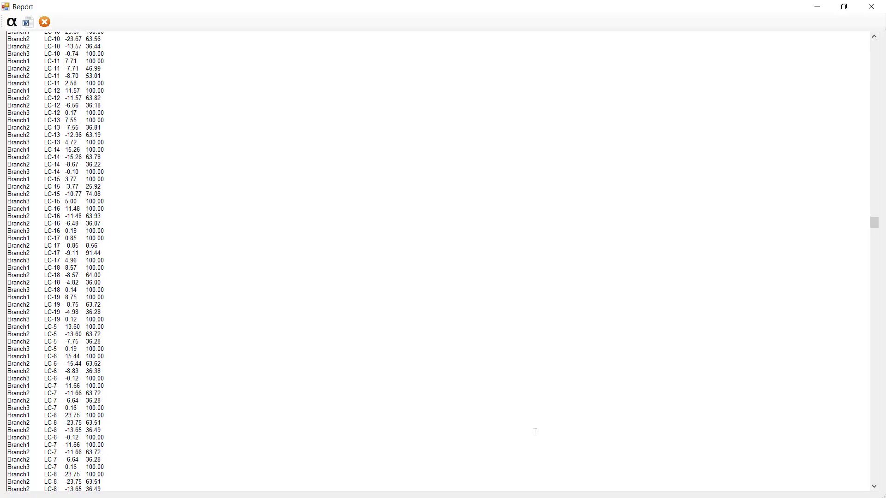
scroll(535, 432, down, 20)
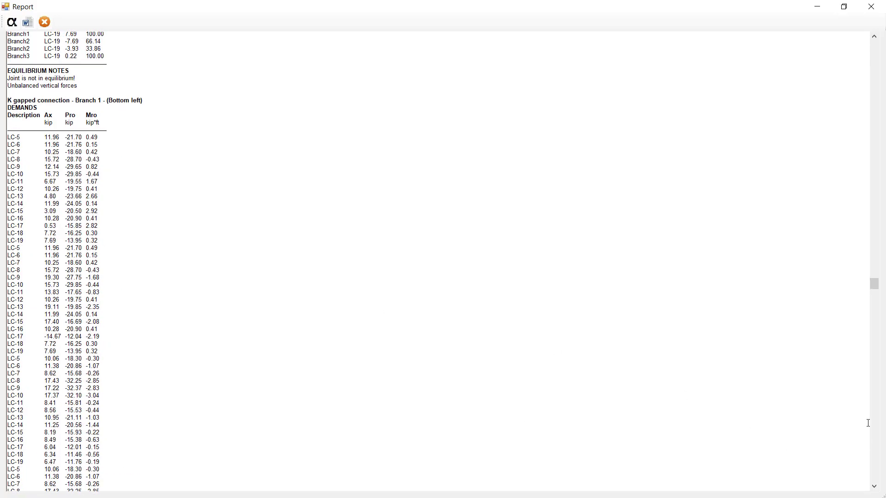
scroll(874, 424, down, 15)
scroll(875, 426, down, 20)
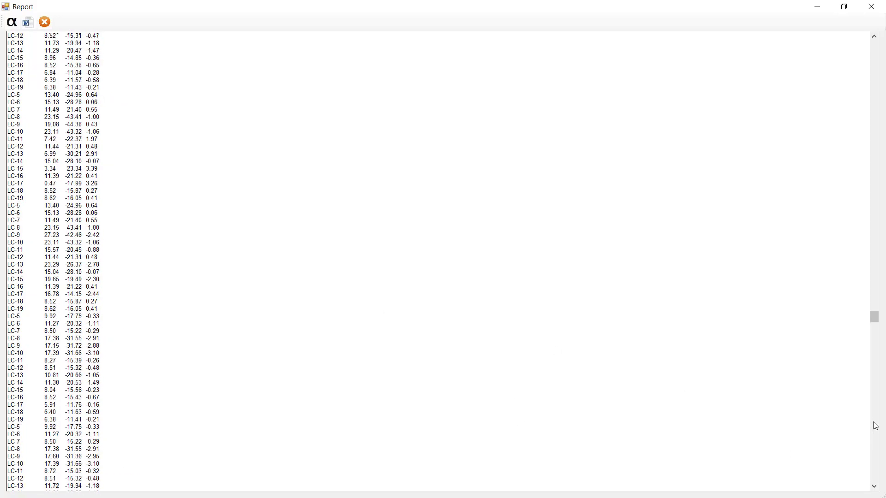
scroll(573, 333, up, 20)
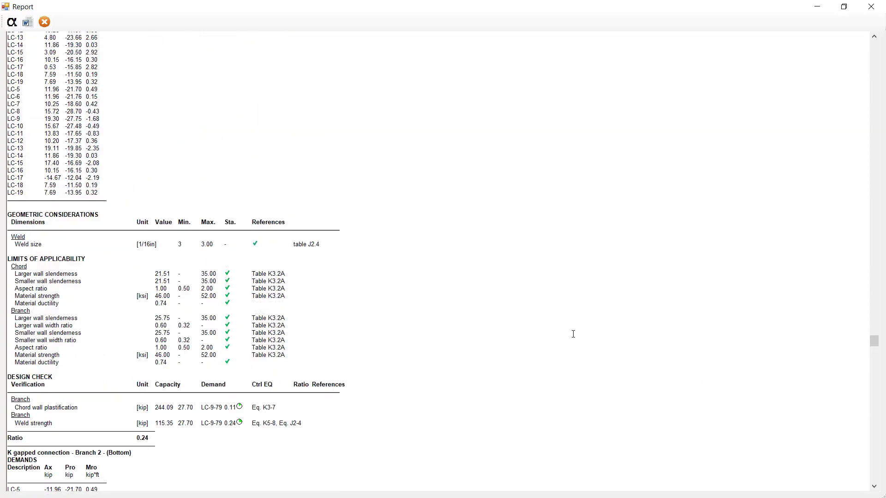
scroll(572, 332, down, 8)
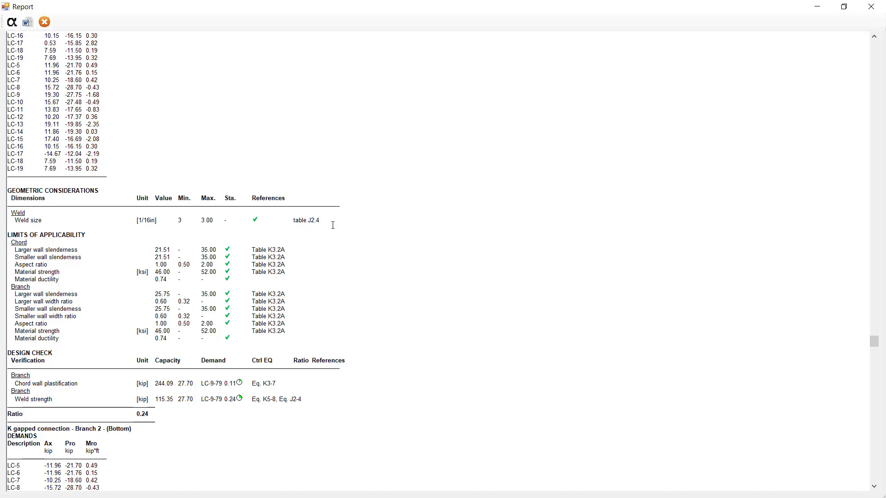
scroll(362, 256, down, 2)
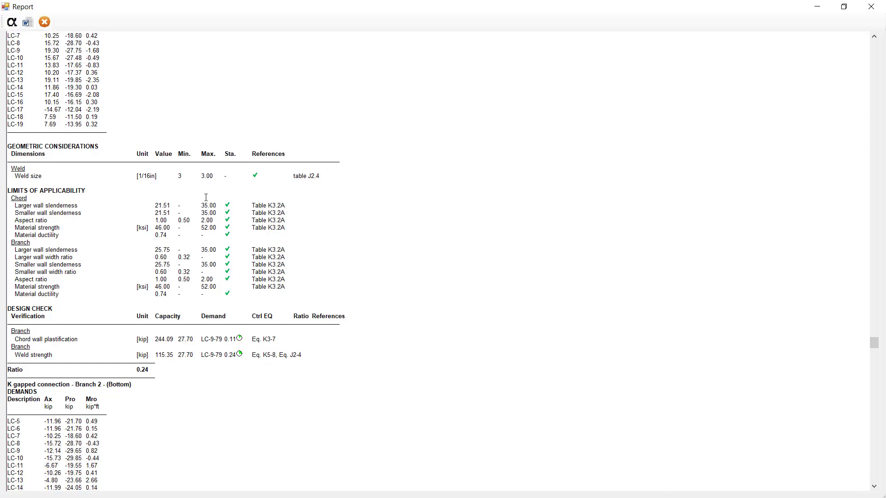
Step: Examine the report's demands and design checks of the K gapped connection for branch 2
scroll(211, 343, down, 20)
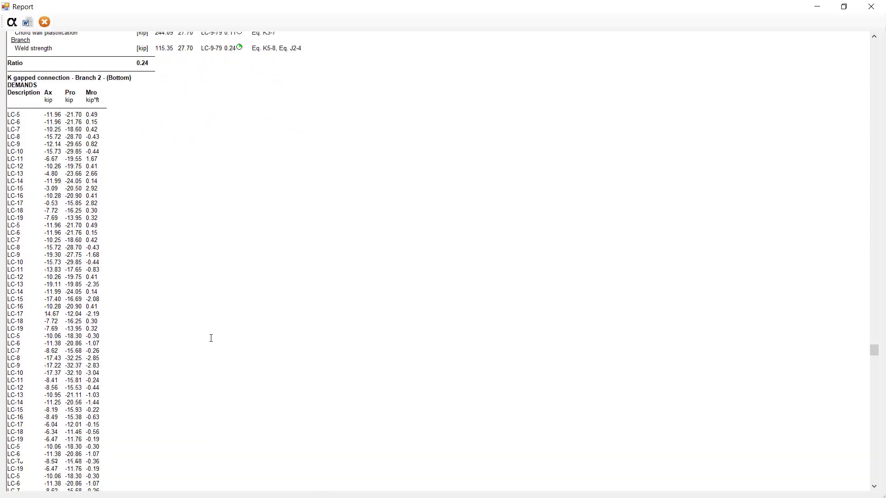
scroll(213, 342, down, 15)
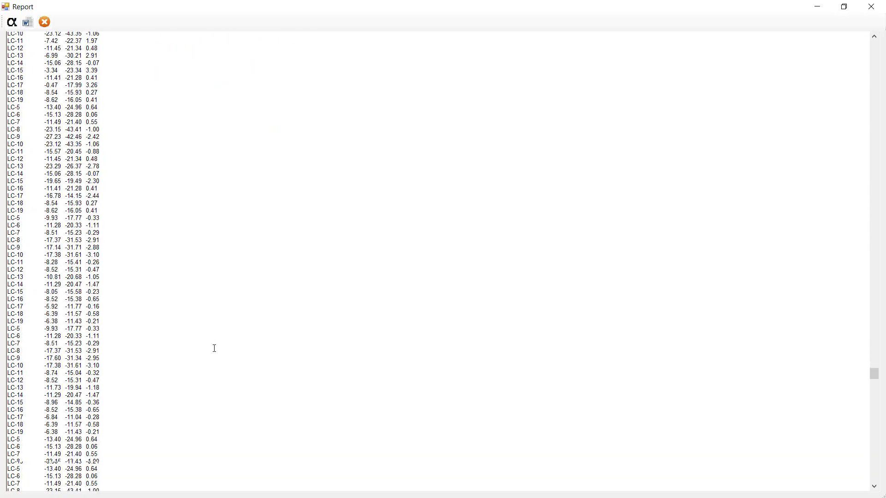
scroll(215, 348, down, 12)
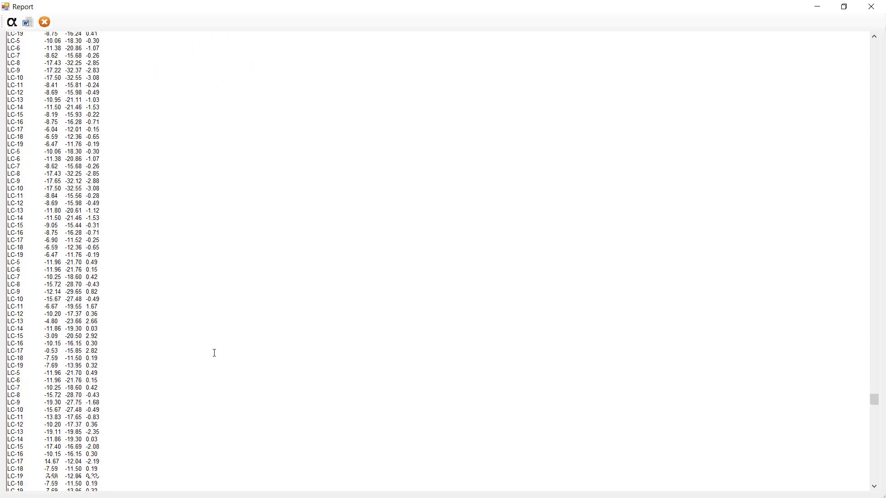
scroll(214, 353, down, 15)
scroll(214, 355, up, 4)
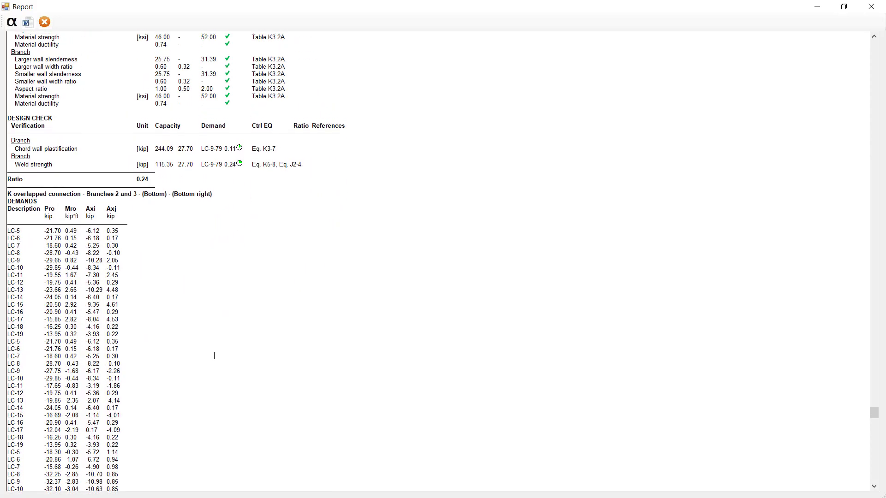
Step: Examine the K overlapped connection checks for branches 2 and 3, highlight the overlap percentage row, review the interaction ratios and close the report
scroll(215, 357, down, 10)
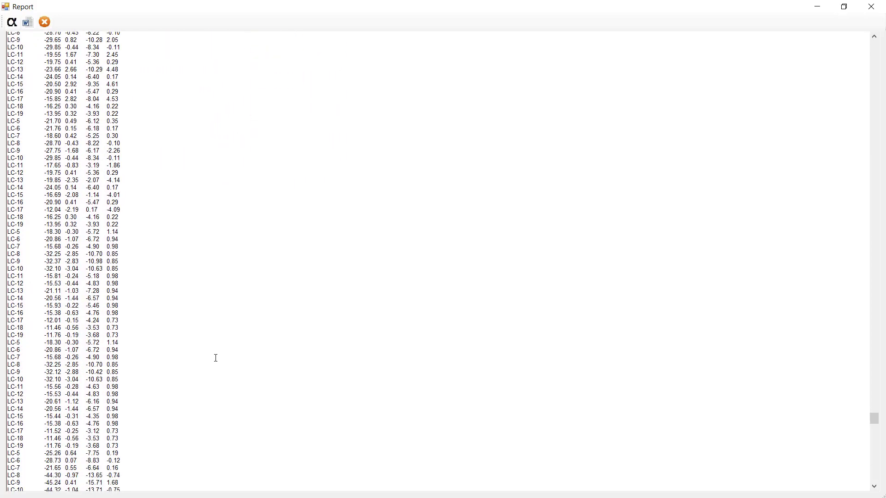
scroll(215, 362, down, 10)
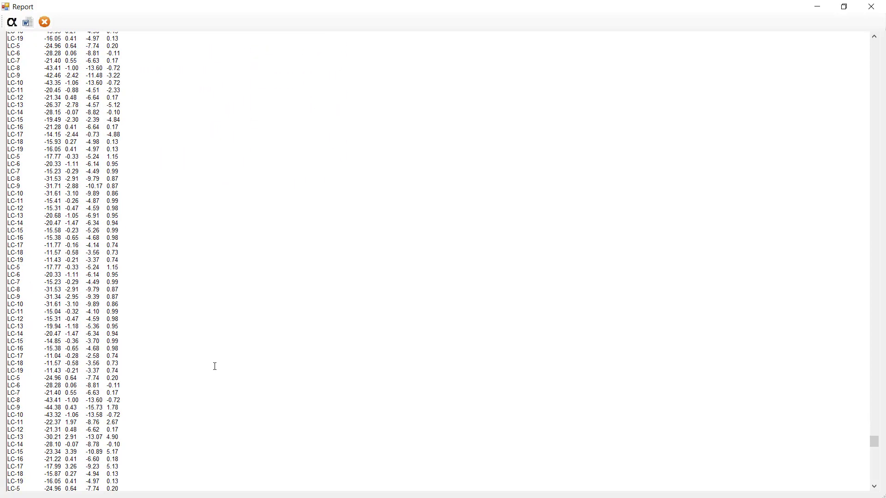
scroll(215, 366, down, 10)
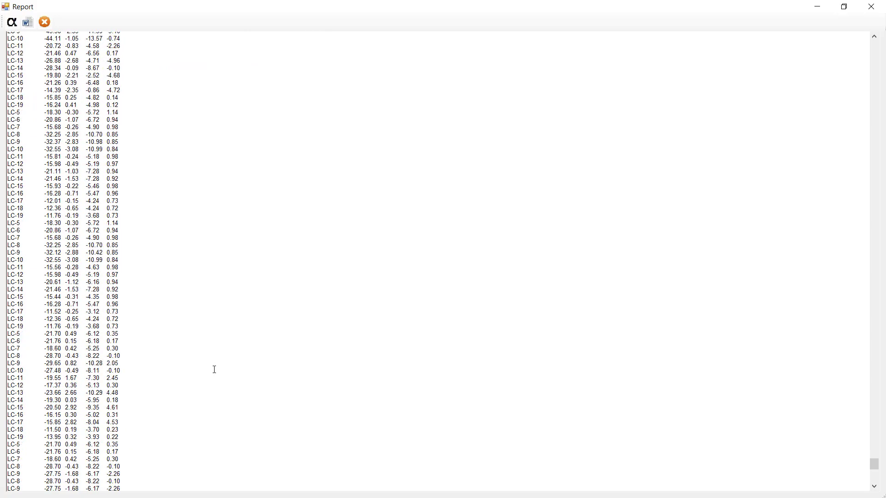
scroll(214, 371, down, 9)
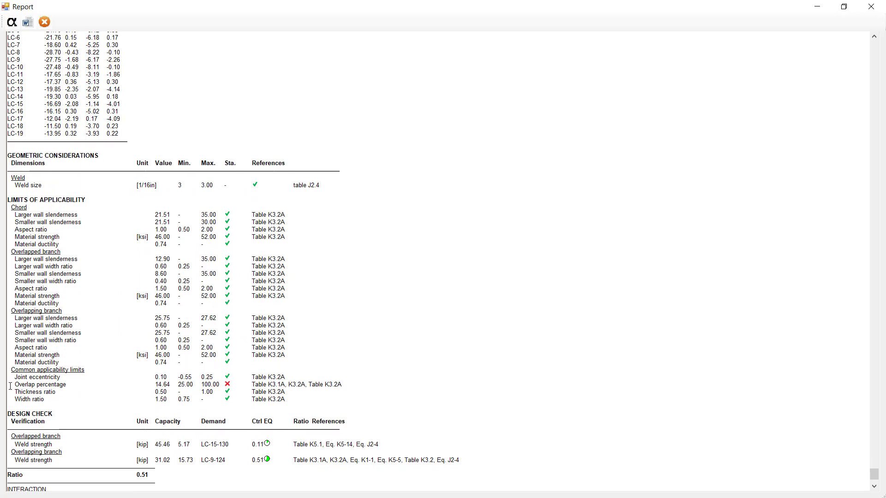
drag(11, 385, 344, 385)
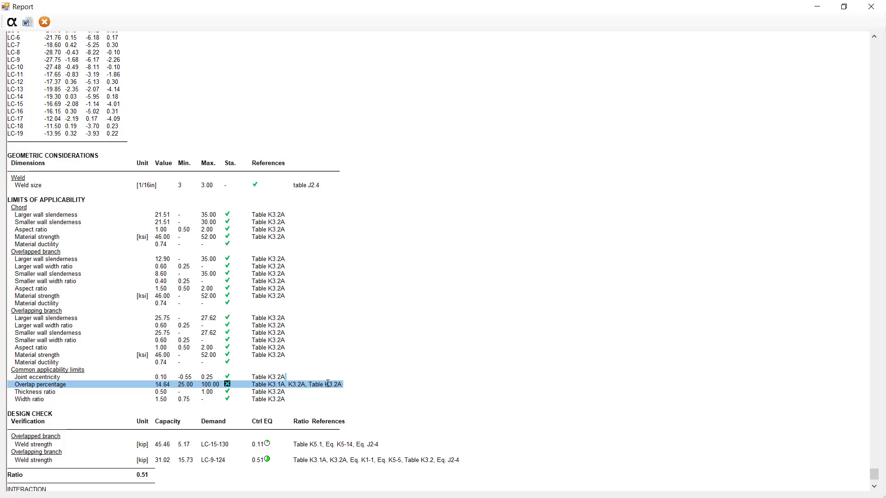
scroll(421, 337, down, 4)
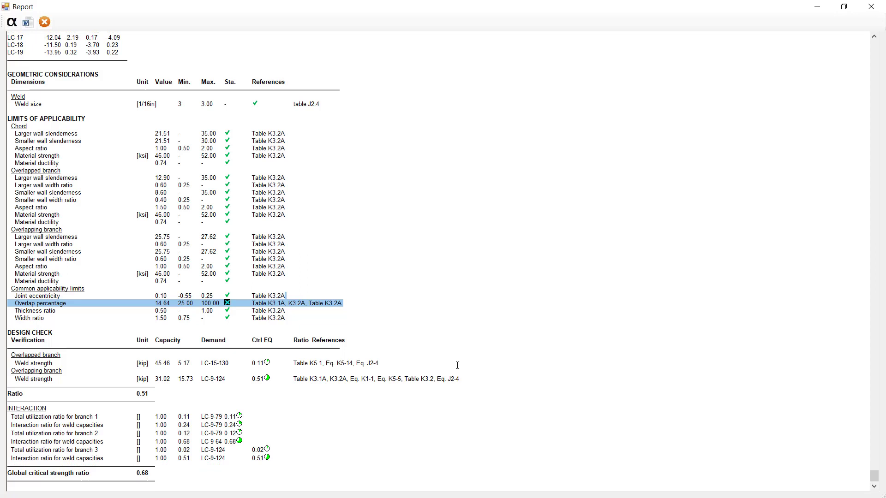
click(44, 22)
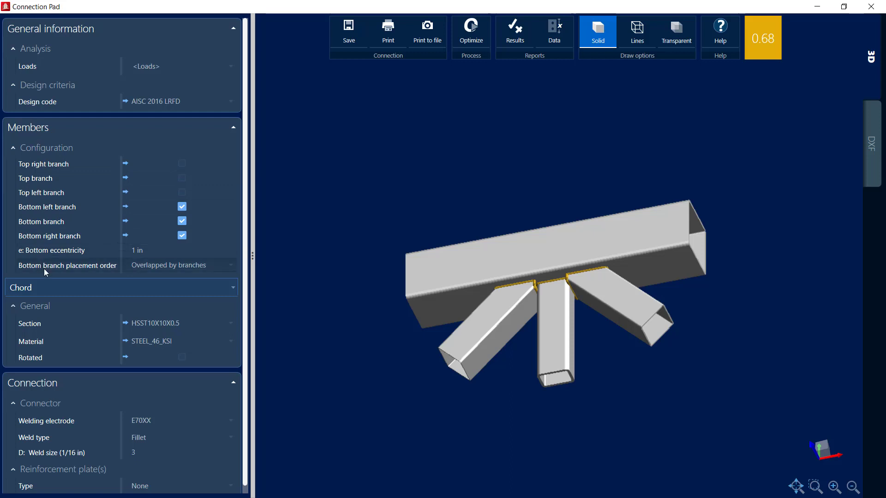
Step: Review the bottom branch placement order options and display the connection's dimensioned DXF drawing
click(143, 265)
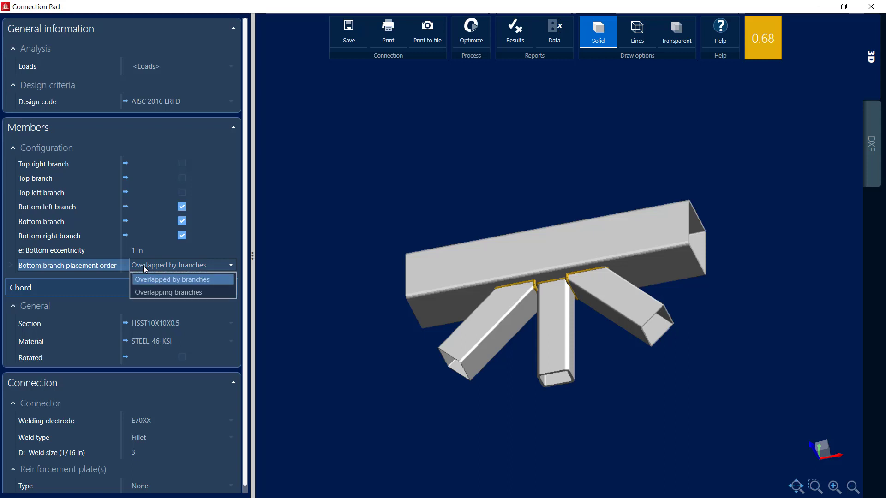
click(143, 265)
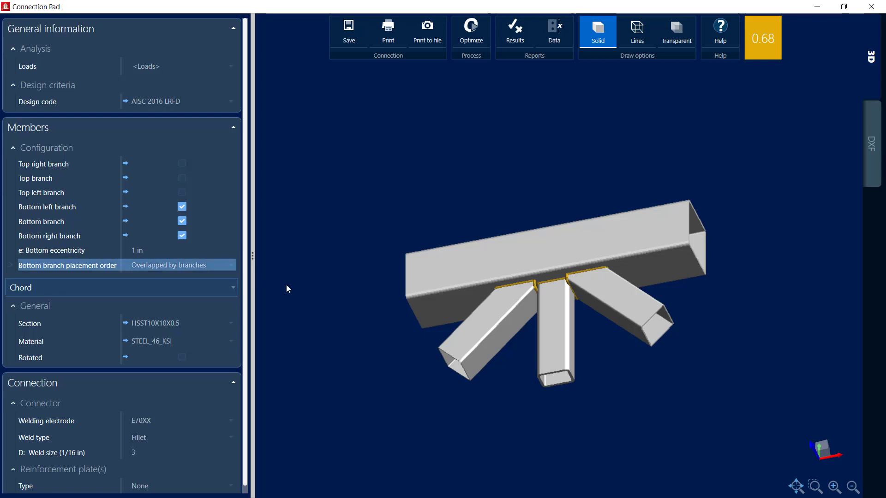
click(871, 143)
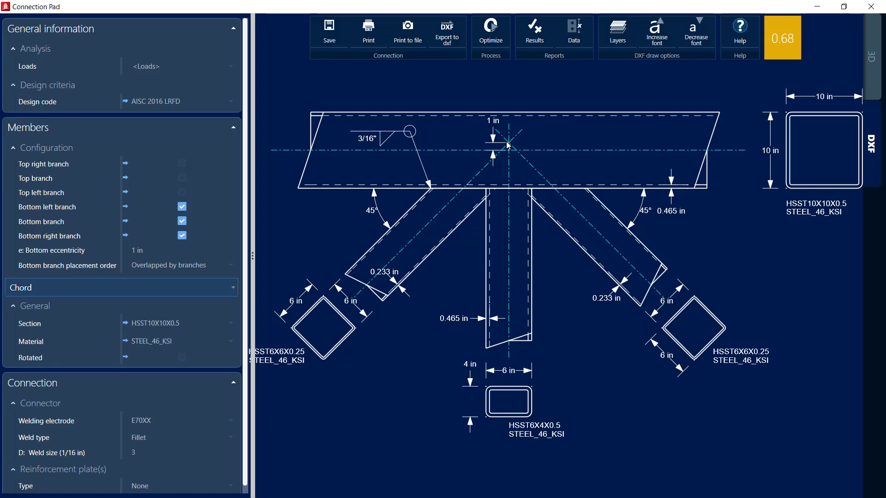
Step: Set the bottom eccentricity of the connection to 0 in
click(167, 251)
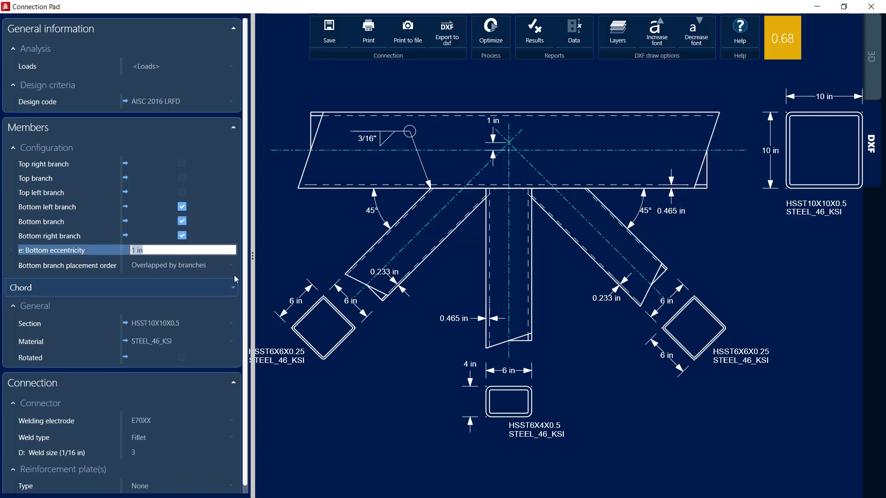
text(0)
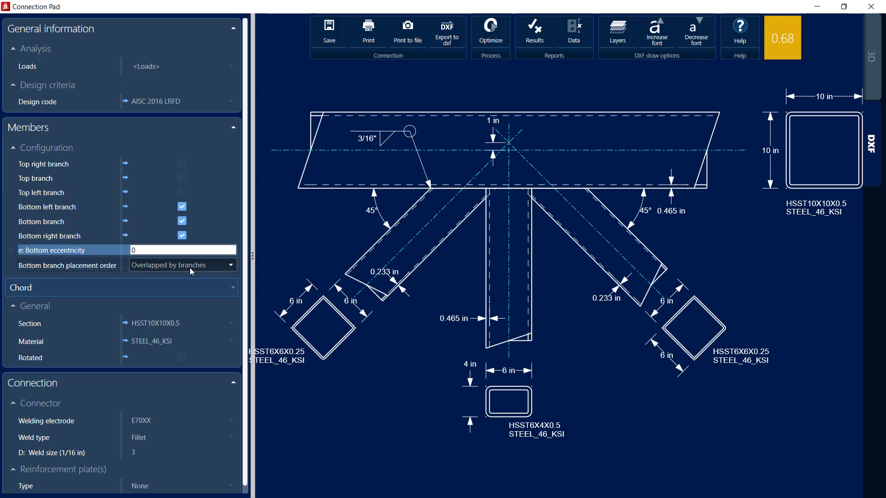
click(190, 267)
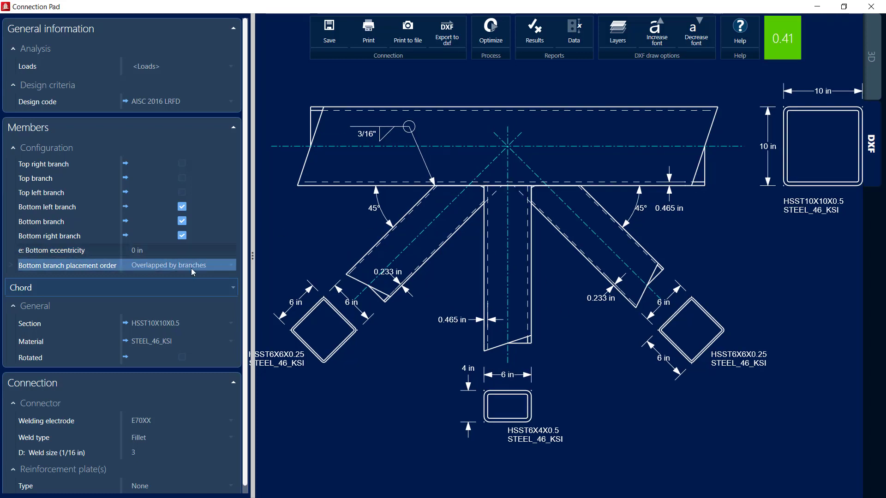
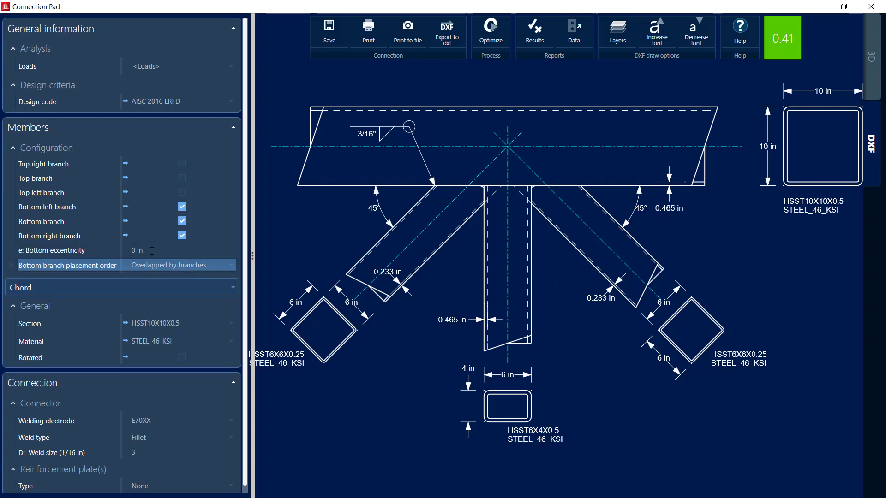
Step: Review the bottom branch placement order and the available reinforcement plate types, keeping the type as None
click(148, 267)
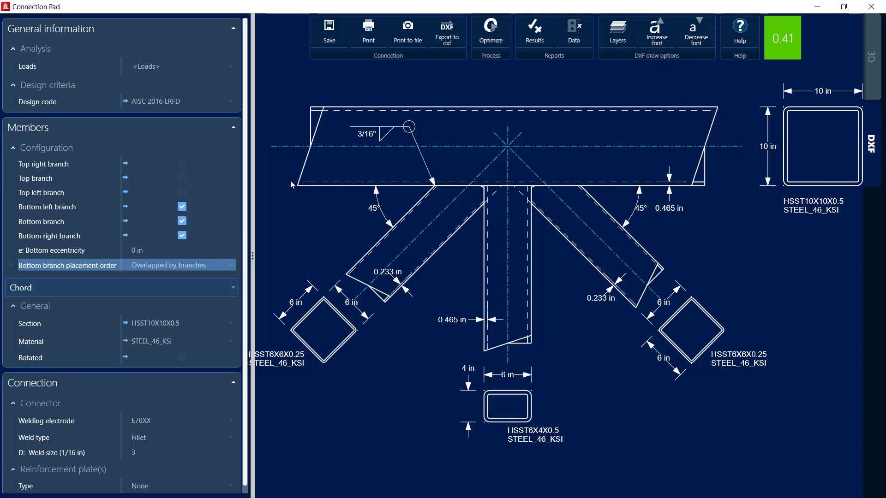
scroll(244, 184, down, 1)
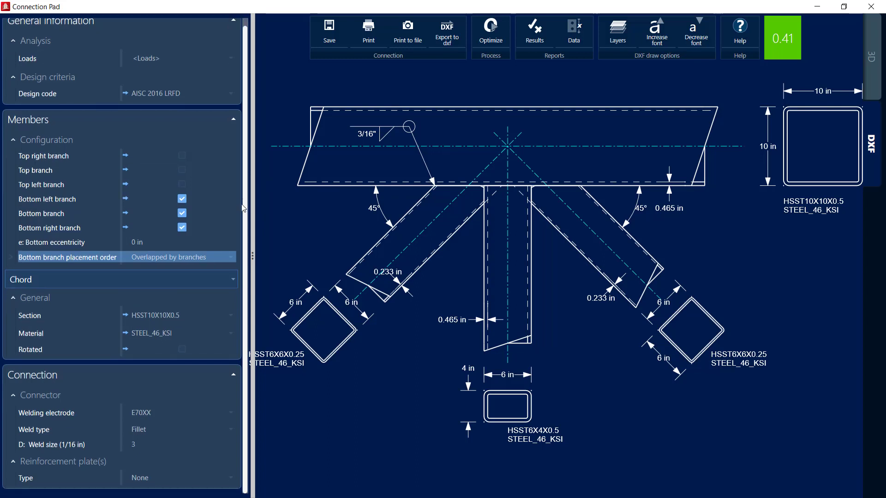
click(139, 479)
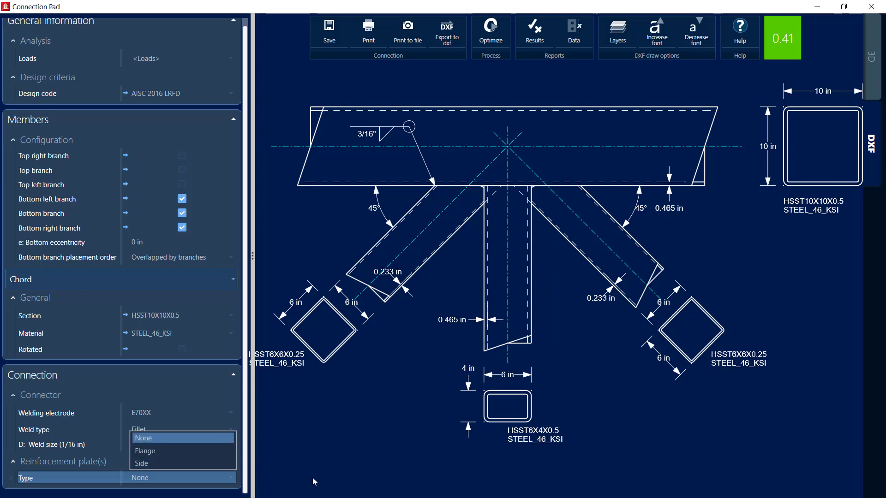
click(329, 460)
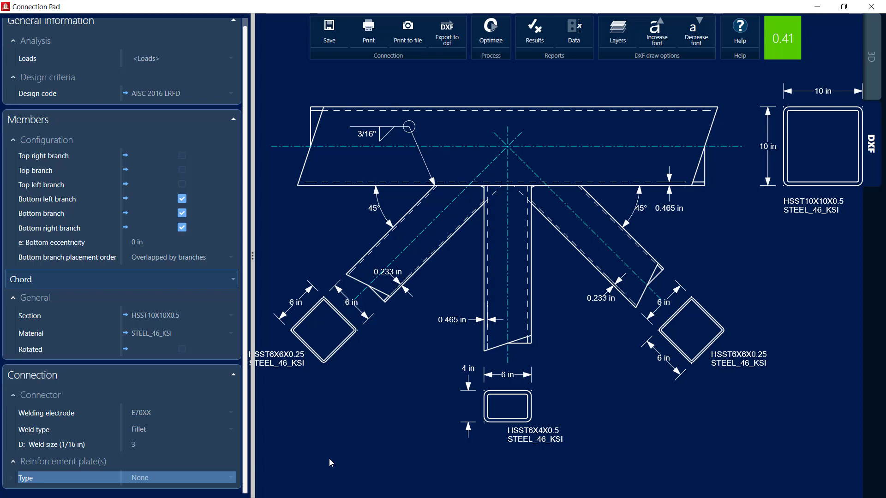
Step: Save the edited chord-branch connection, close its editor and clear the connection selection in the model
click(334, 29)
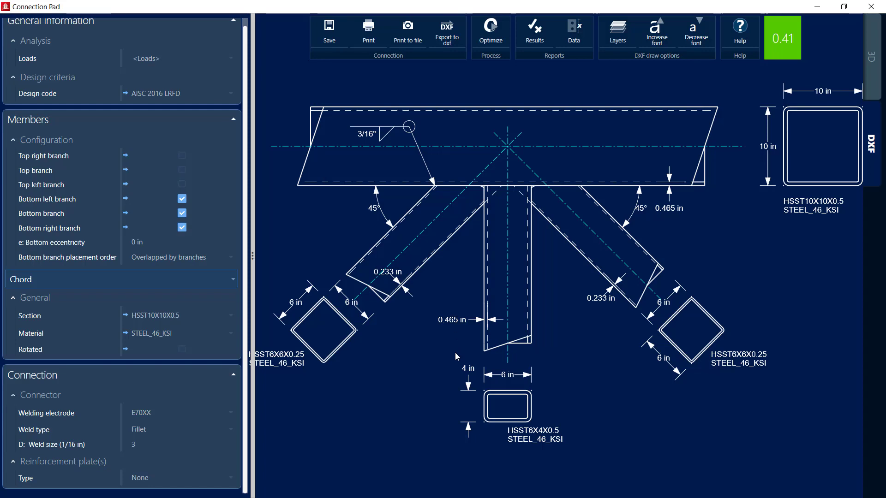
click(871, 6)
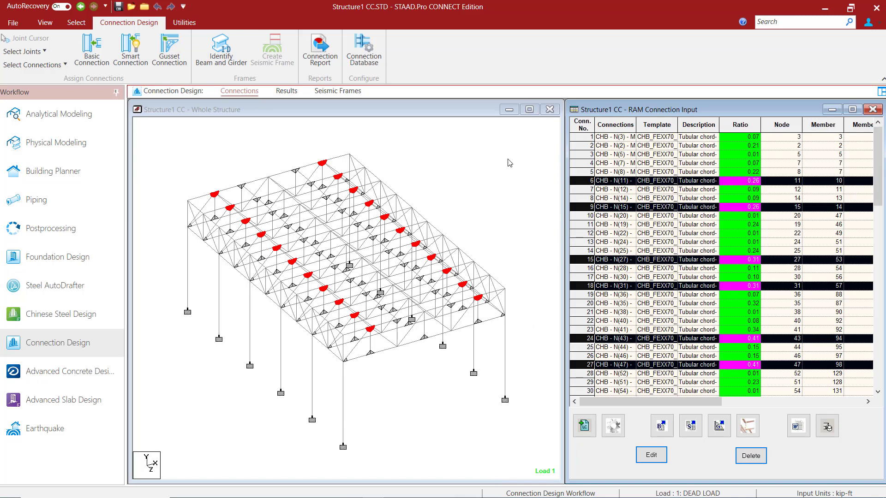
click(498, 170)
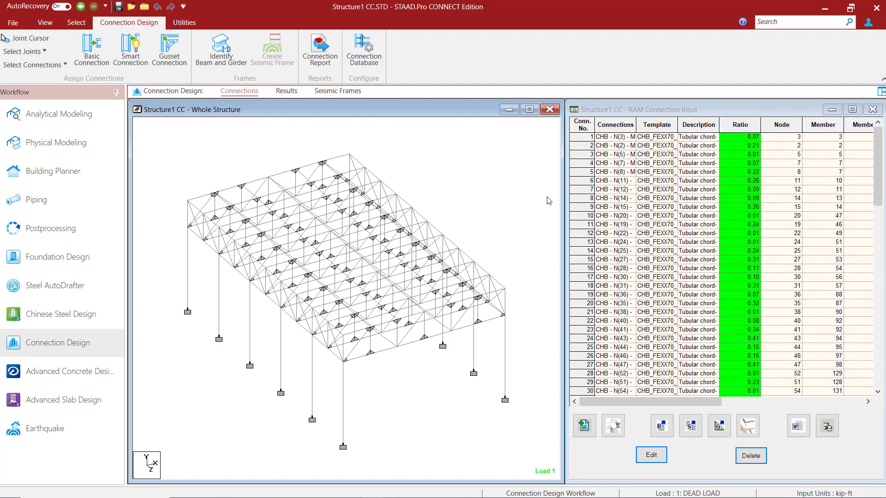
Step: Review the chord-branch connection ratios down the list and check the available connection selection methods
scroll(753, 285, down, 9)
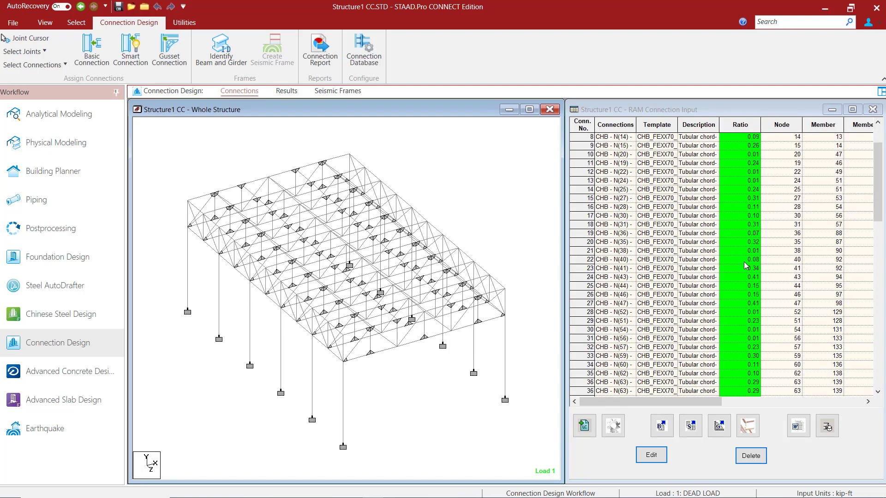
scroll(753, 285, down, 10)
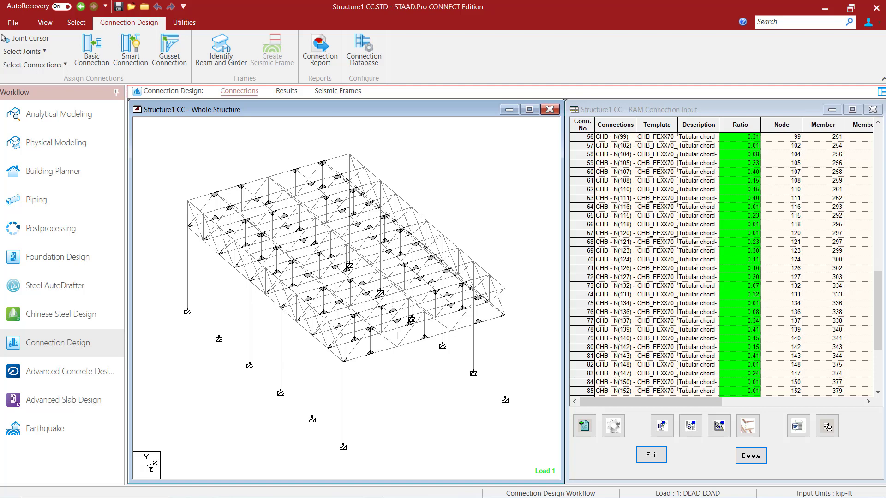
click(28, 65)
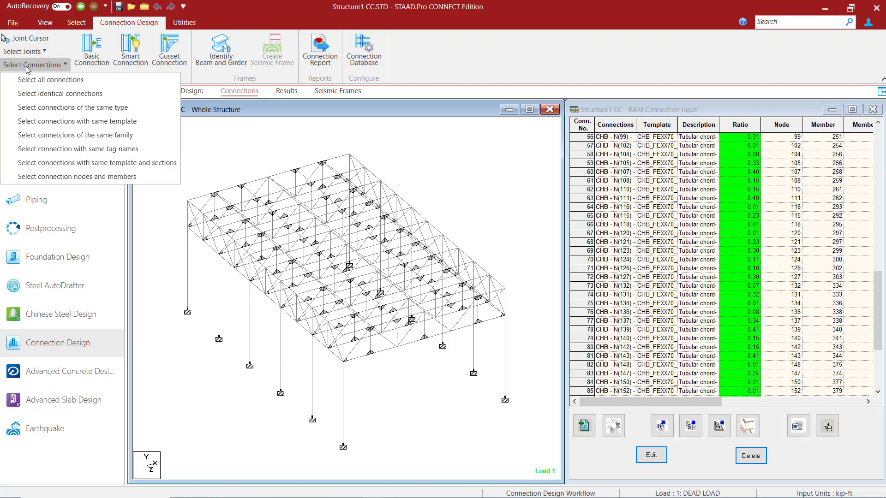
click(280, 112)
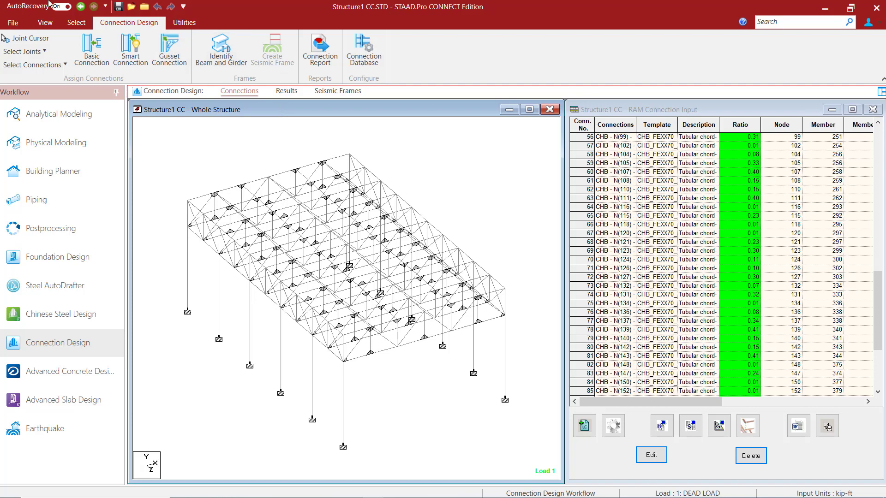
Step: Select the member groups _SIDECHORDS and _SIDEBRANCH together and move the group list clear of the model
click(76, 24)
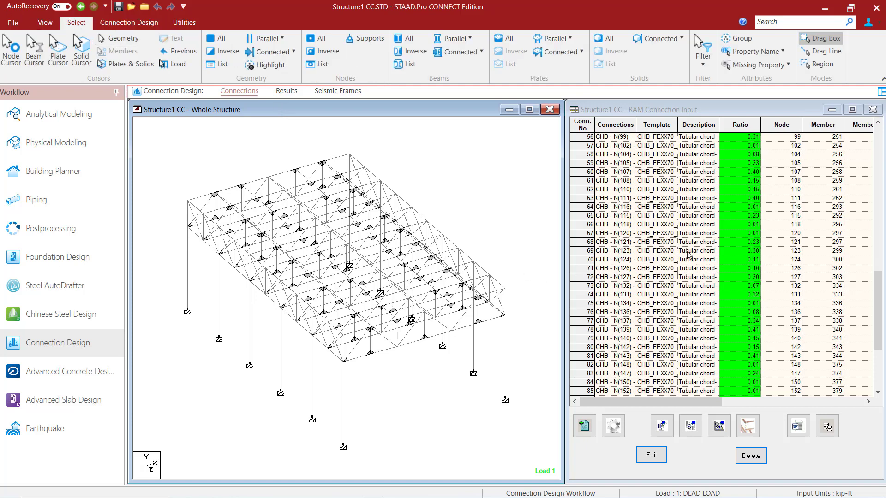
click(752, 41)
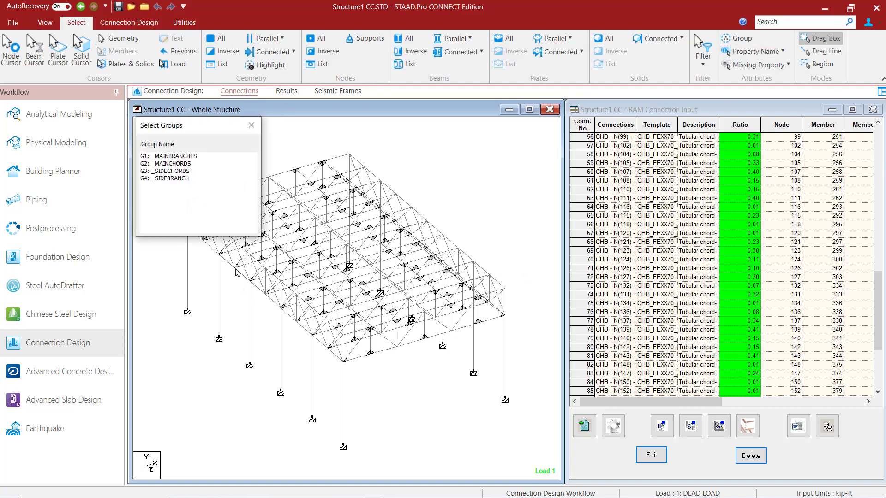
click(162, 171)
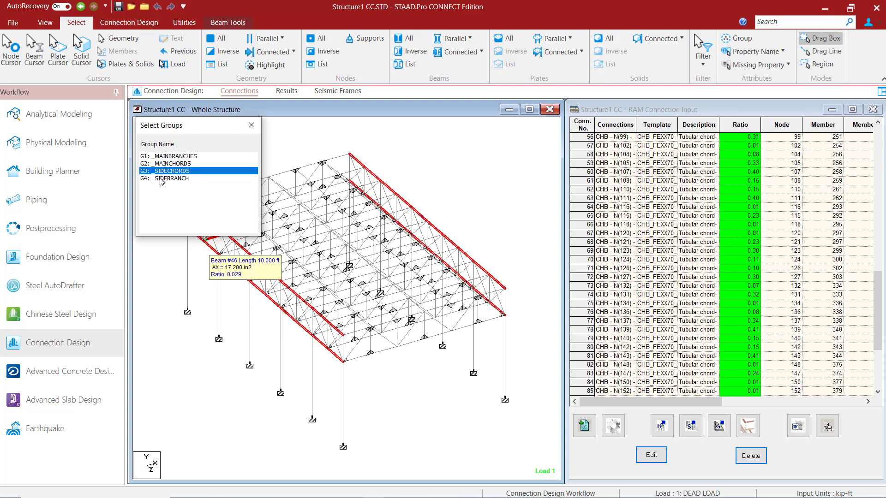
shift+click(163, 179)
drag(198, 133, 638, 135)
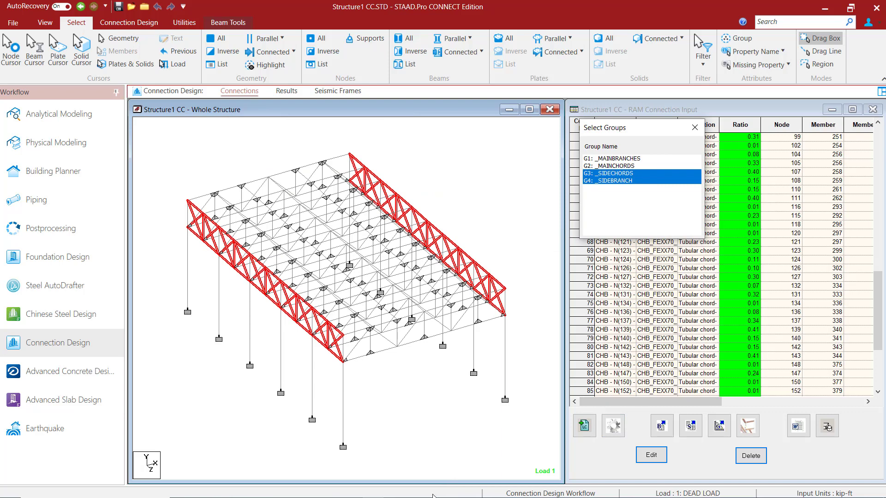
Step: Assign Truss Gusset Branches smart connections to the selected side truss members using the TGB_AISC template
click(146, 22)
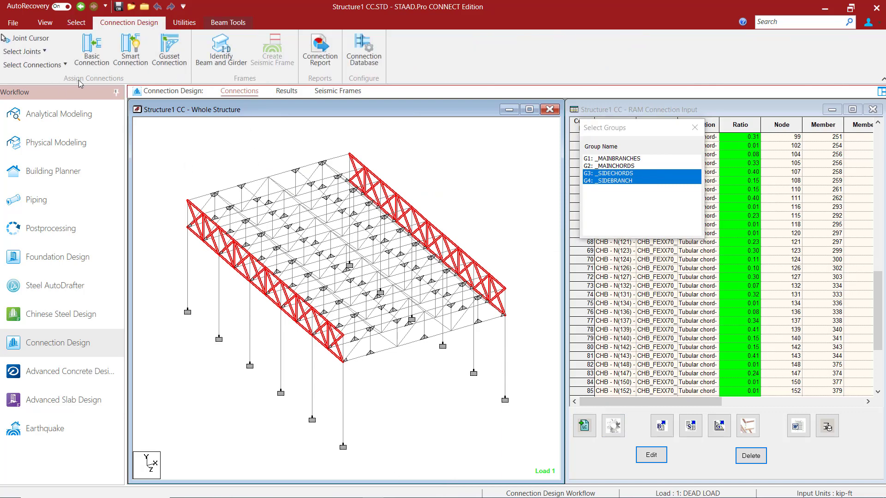
click(139, 61)
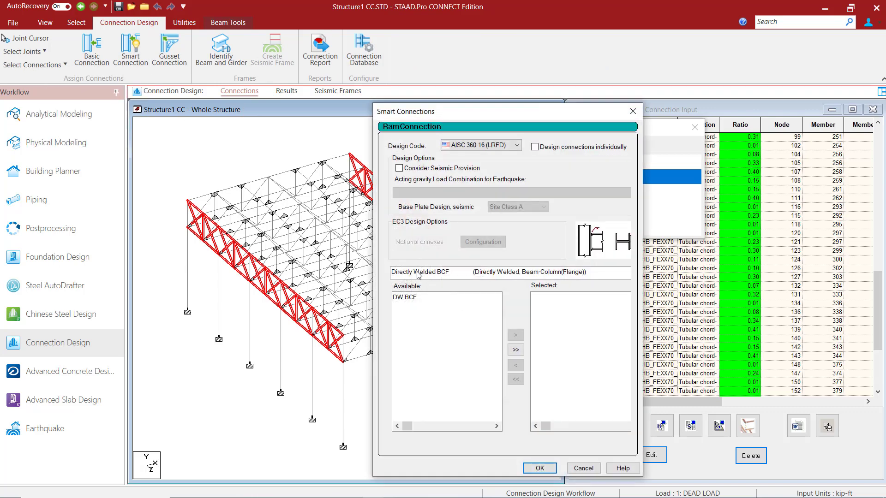
click(473, 278)
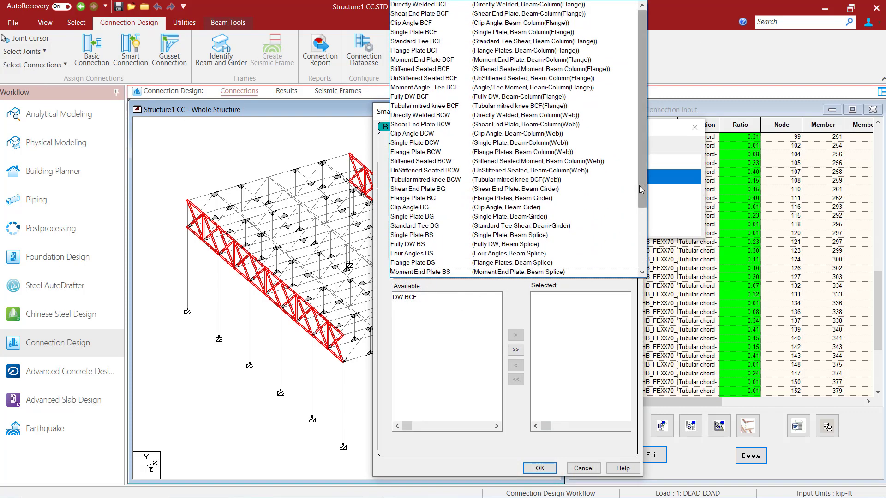
drag(642, 200, 595, 292)
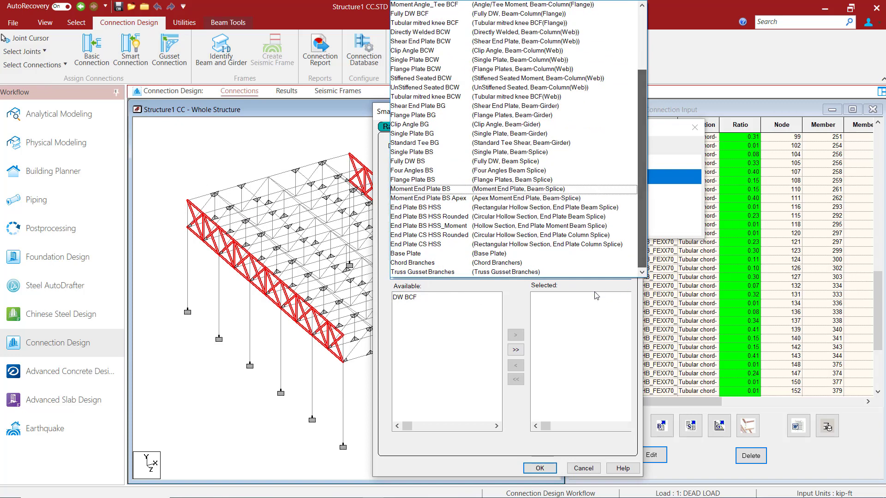
click(431, 274)
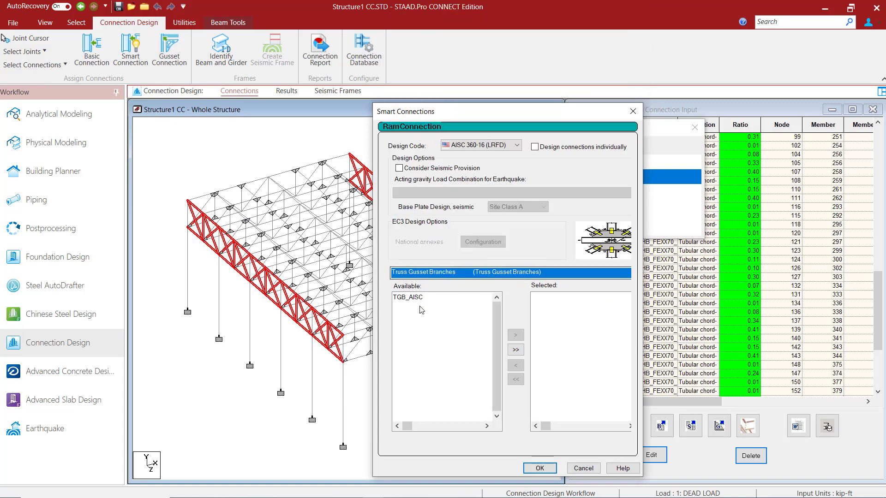
click(515, 350)
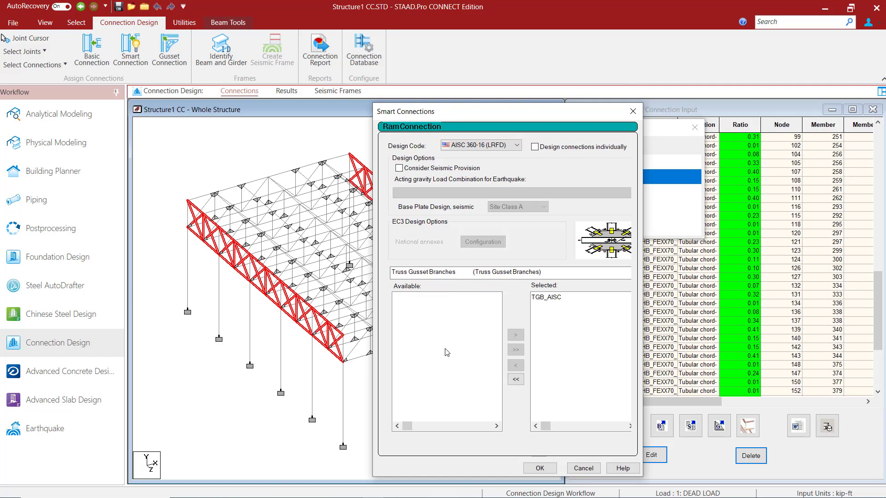
click(538, 468)
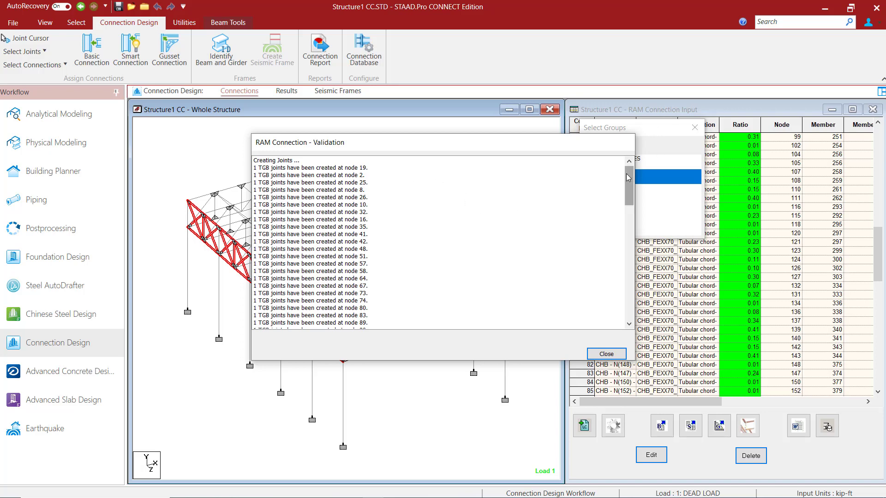
Step: Review and close the joint validation log, then examine the ratios of the TGB gusset connections in the connection list
drag(628, 178, 652, 302)
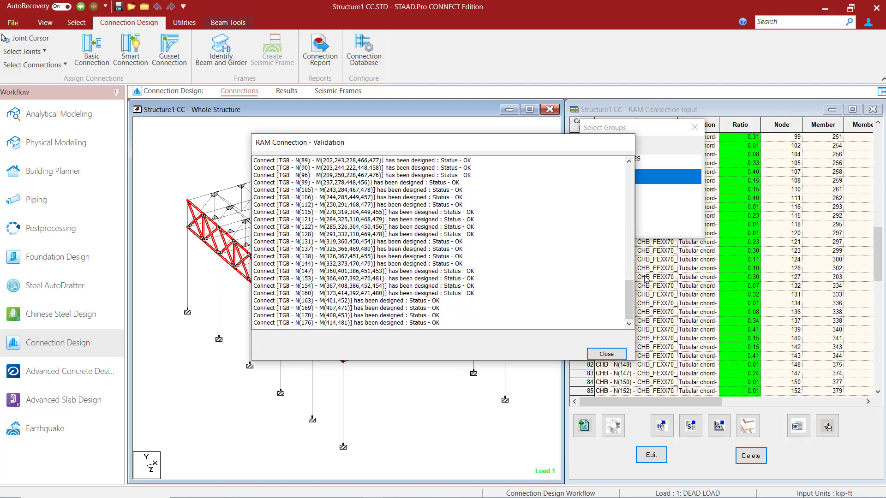
click(599, 354)
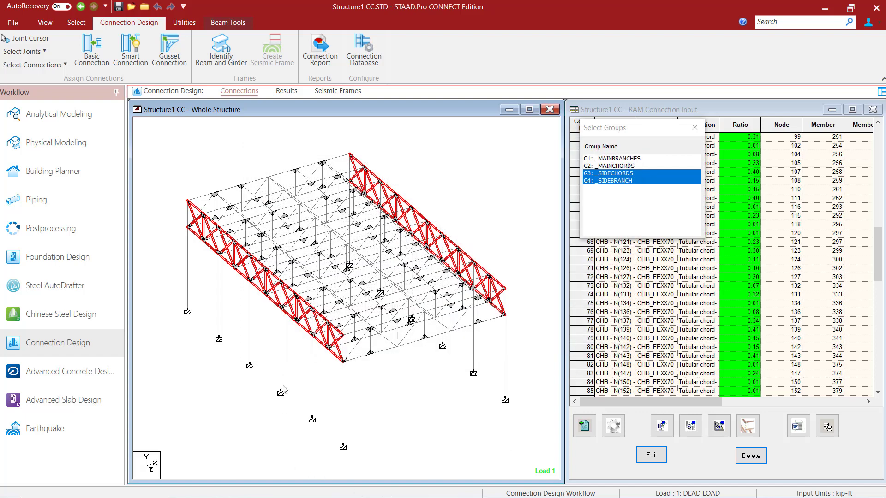
scroll(271, 326, up, 2)
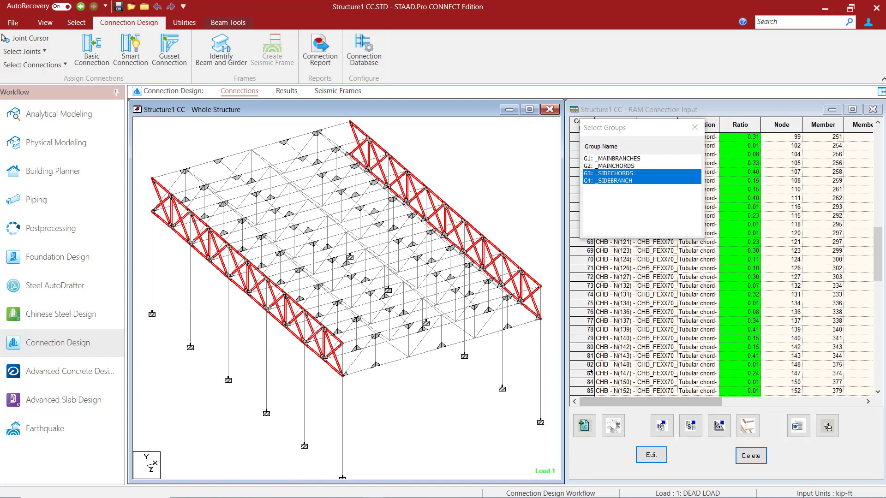
click(589, 373)
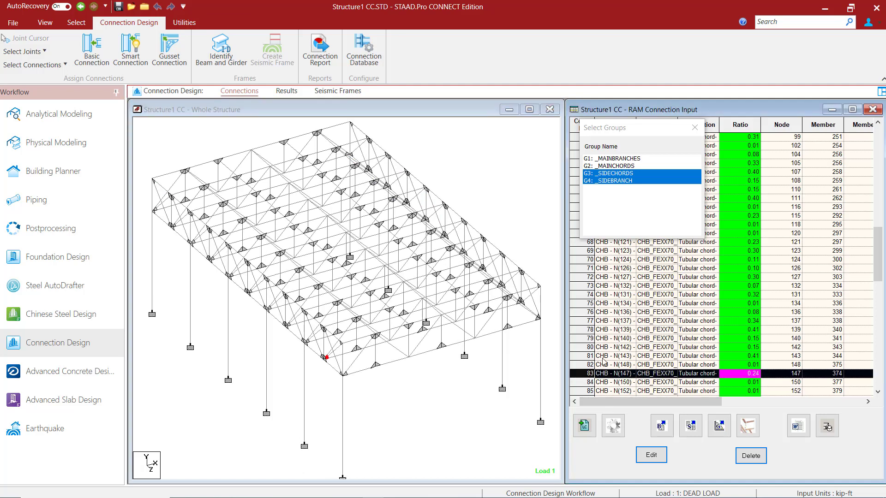
drag(882, 247, 875, 357)
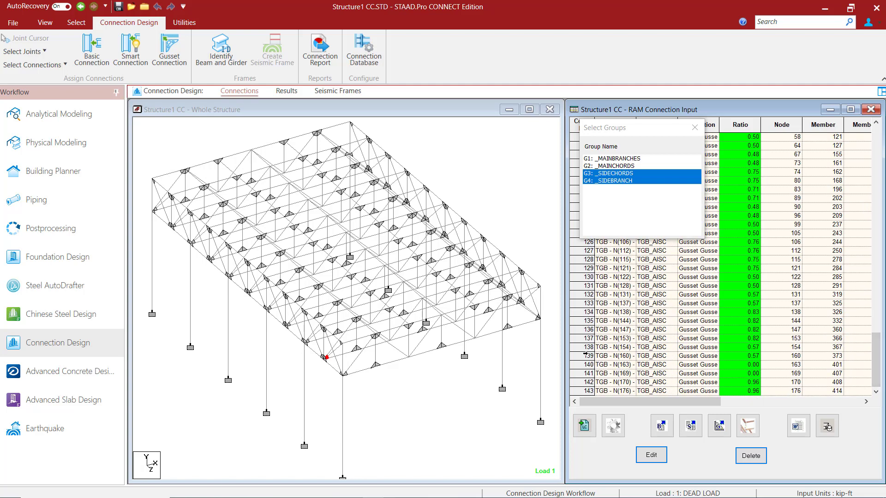
Step: Open gusset connection 139 at node 160 and inspect its 3D geometry and its member and gusset properties
click(583, 356)
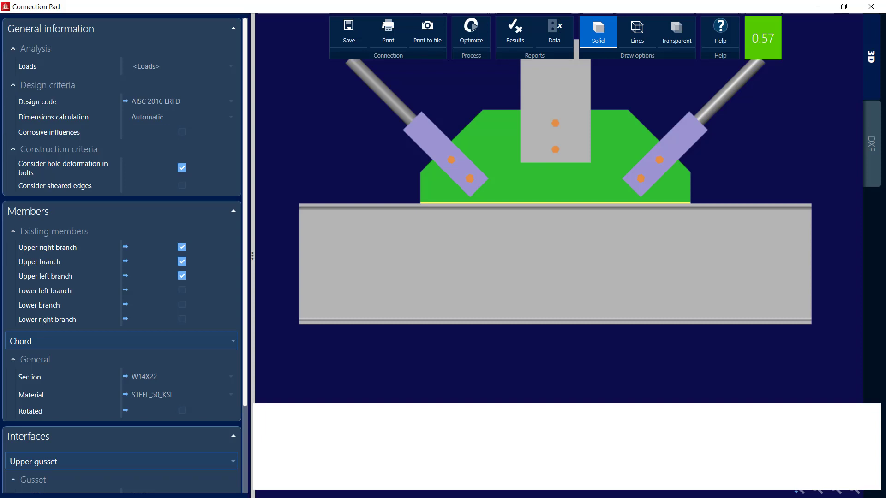
mouse_move(616, 275)
middle_down()
mouse_move(595, 283)
mouse_move(609, 285)
middle_up()
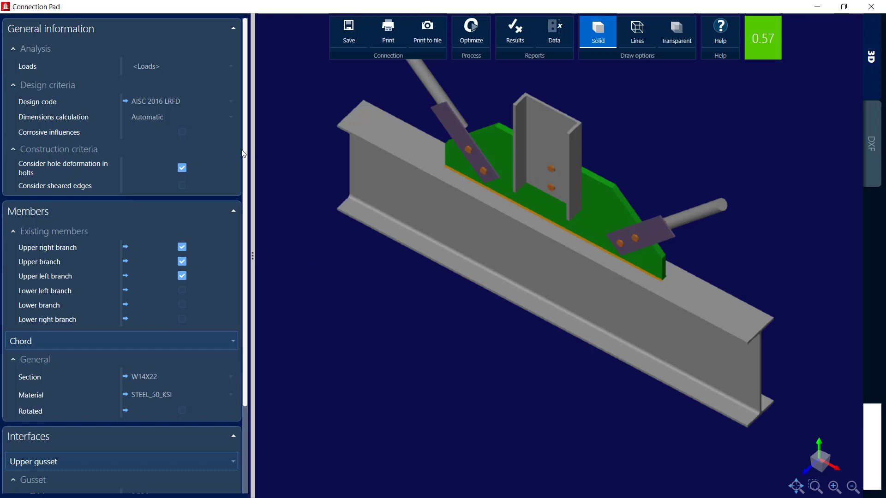
drag(245, 153, 249, 301)
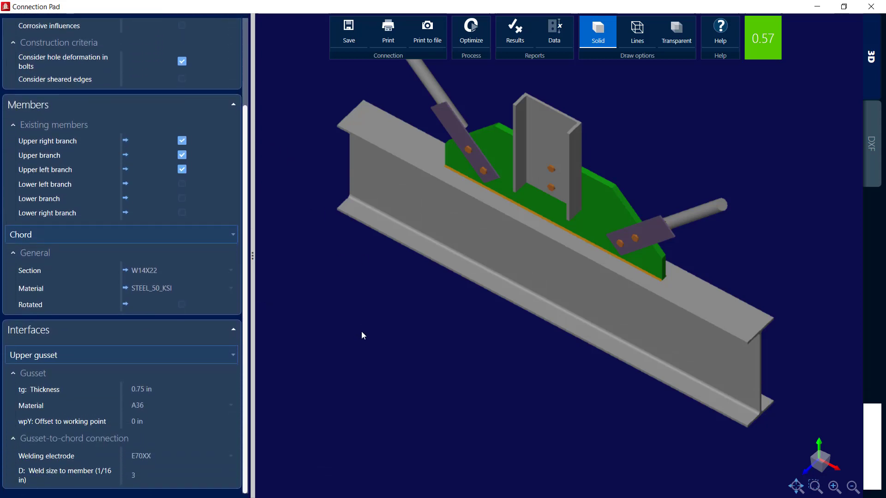
Step: Open the gusset connection's results report in a maximized window and examine its demands, geometric considerations and bolt, weld and gusset design checks
click(509, 39)
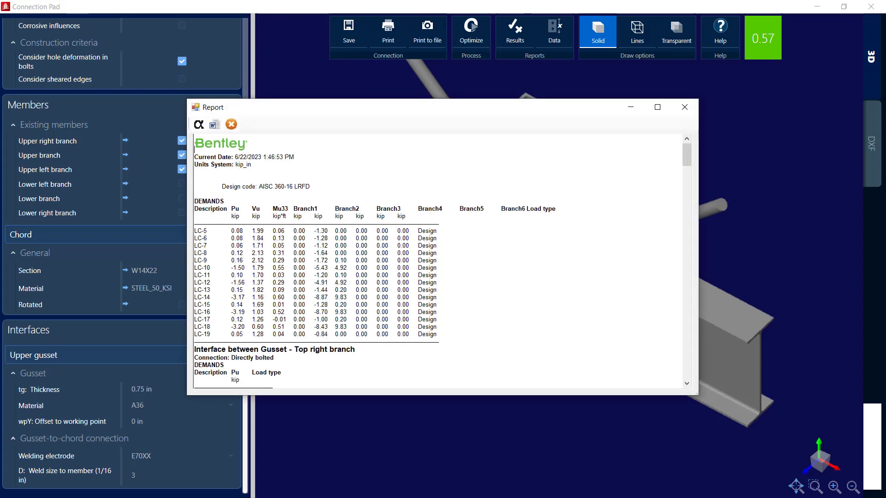
click(657, 107)
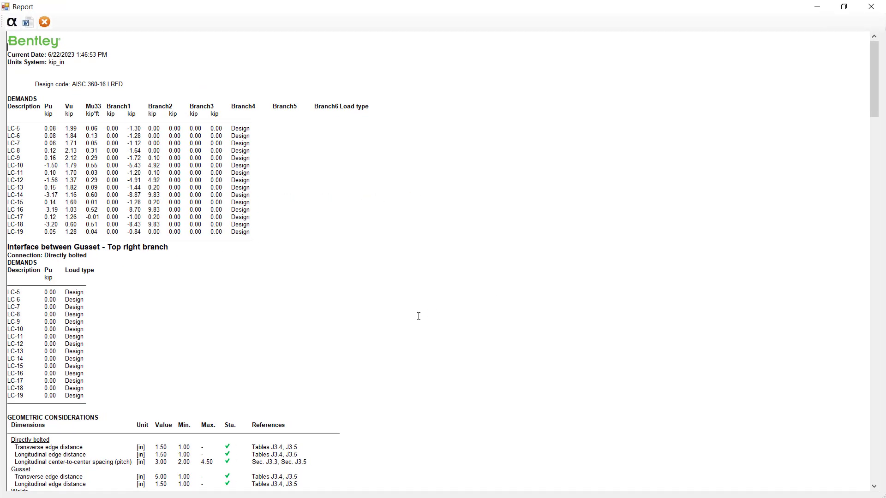
scroll(418, 314, down, 5)
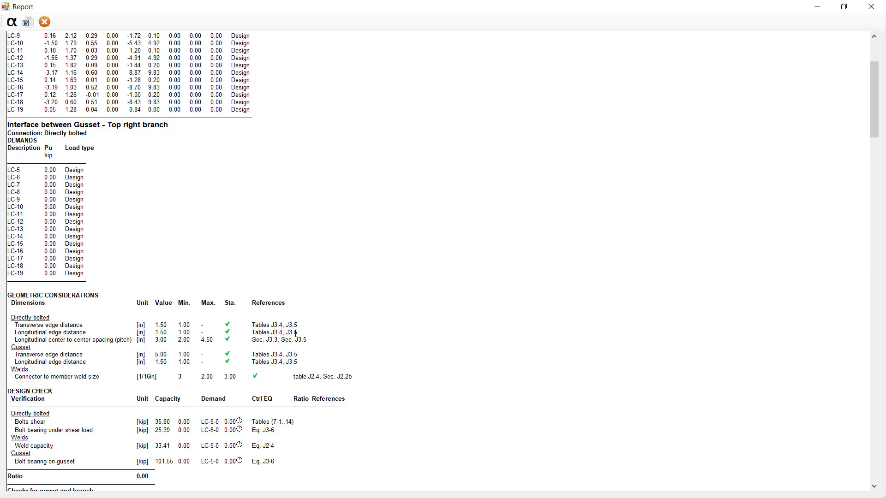
scroll(328, 309, down, 4)
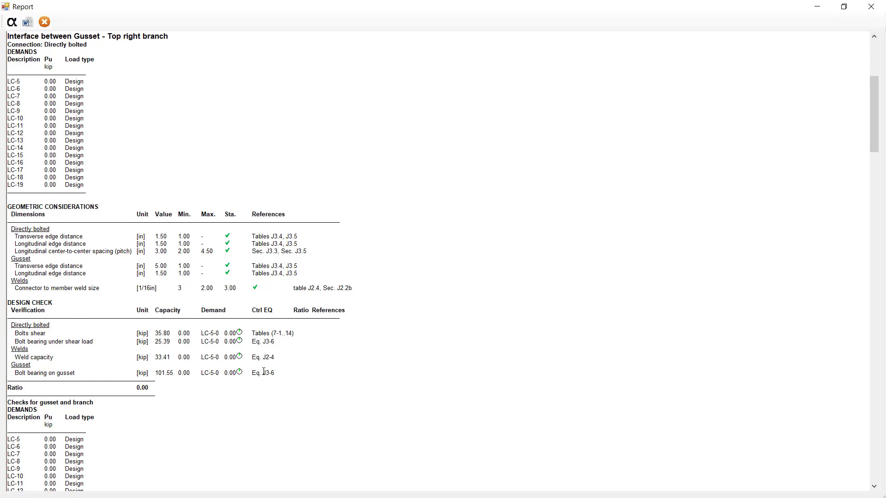
scroll(264, 372, down, 20)
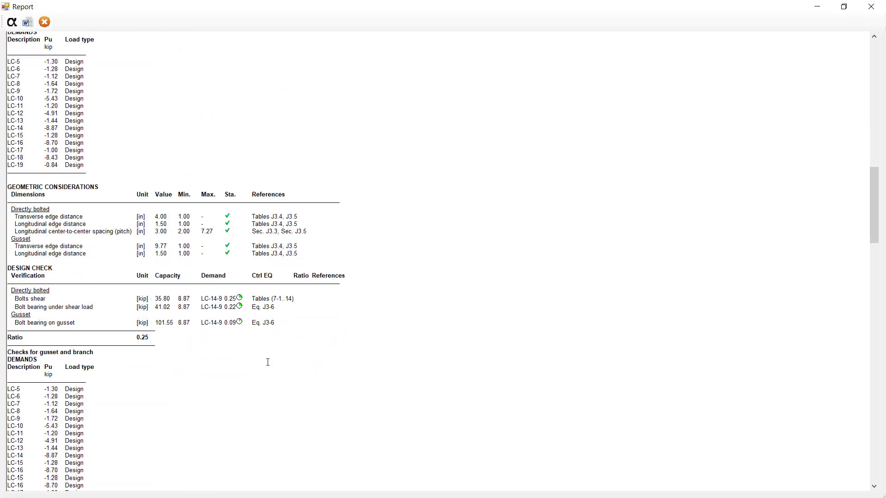
Step: Examine the rest of the gusset report through the chord-to-gusset interface checks and global critical strength ratio, and close the report
scroll(268, 362, down, 20)
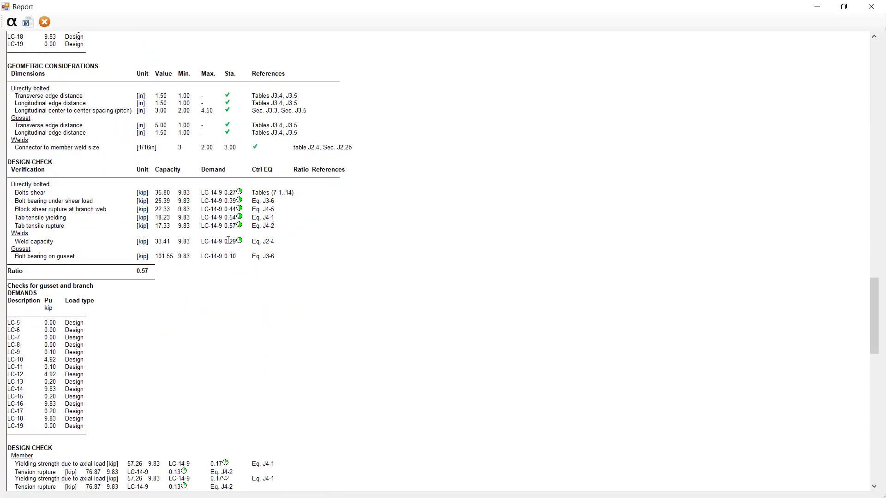
scroll(229, 244, down, 18)
scroll(231, 248, down, 15)
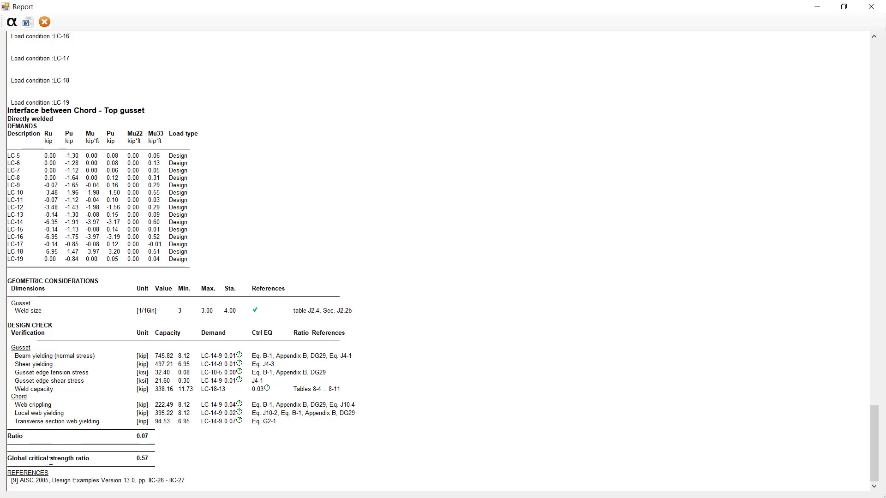
click(46, 22)
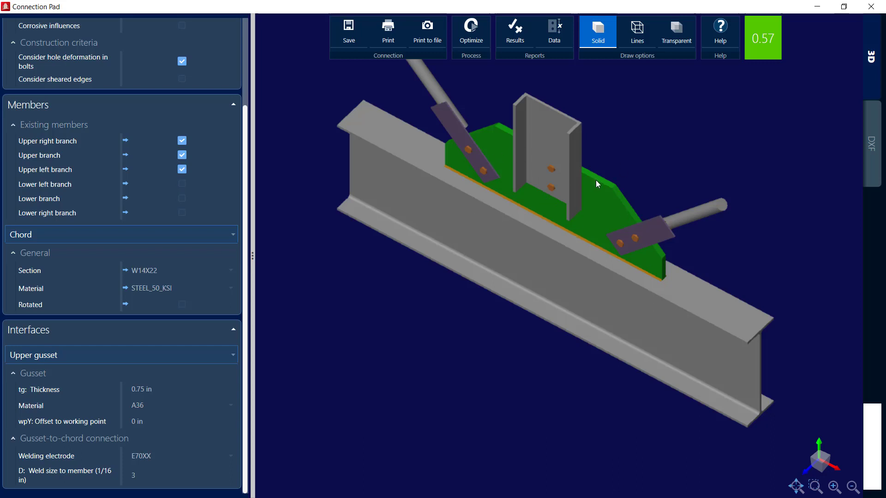
Step: Inspect the upper branch's gusset-to-branch bolting properties and the connection's DXF detail drawings, then close the Connection Pad
click(227, 353)
click(226, 354)
click(170, 355)
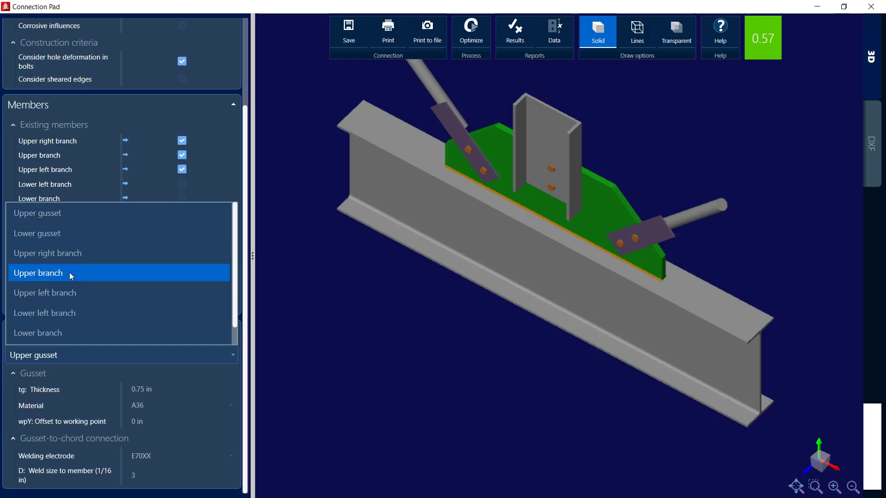
key(Return)
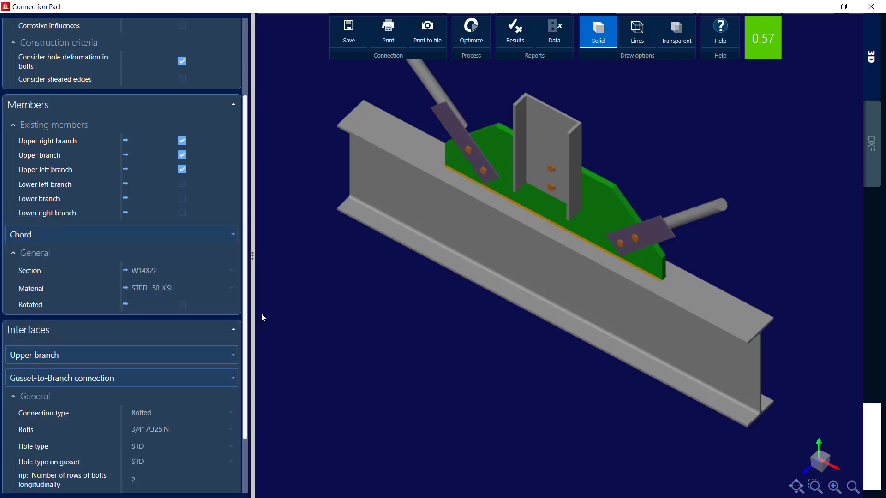
scroll(238, 337, down, 3)
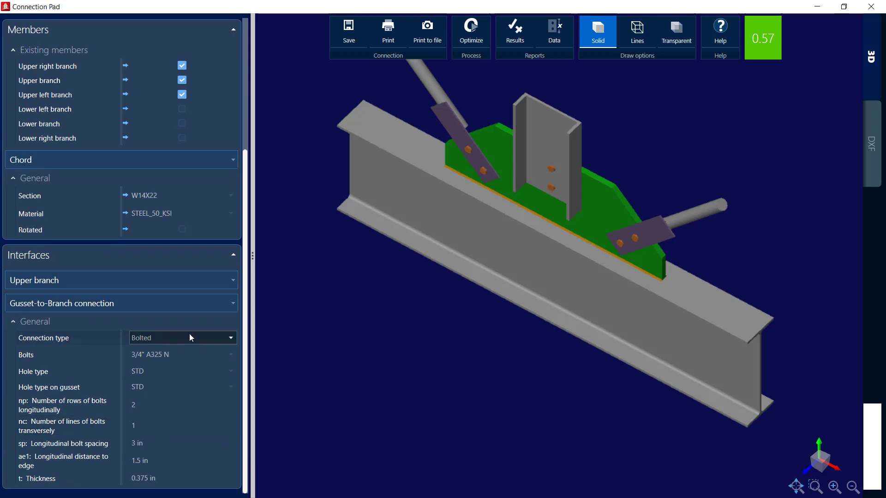
click(200, 308)
click(328, 363)
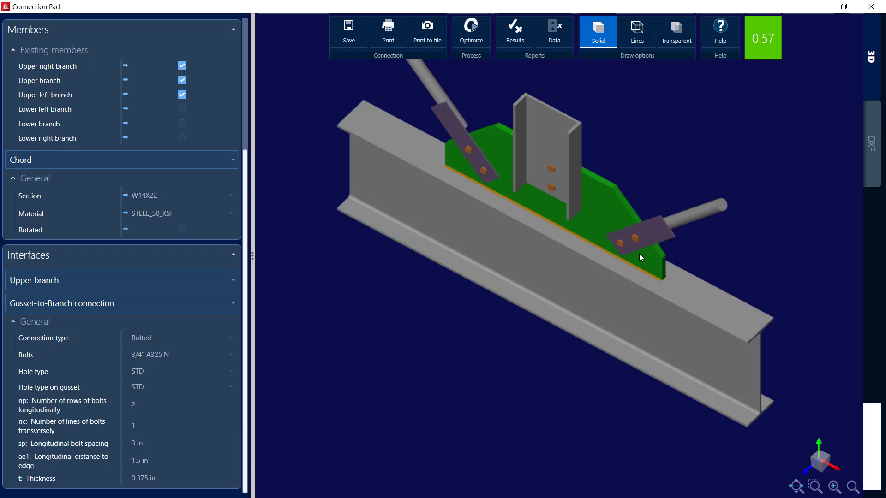
click(871, 143)
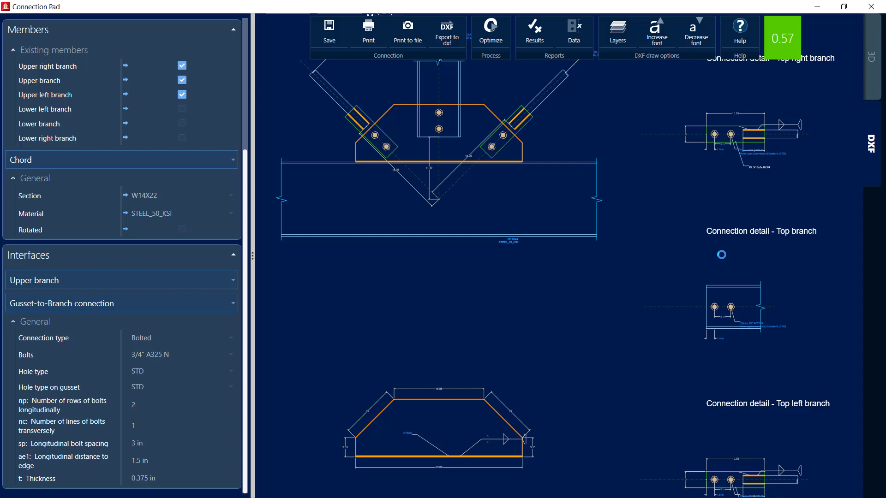
click(871, 7)
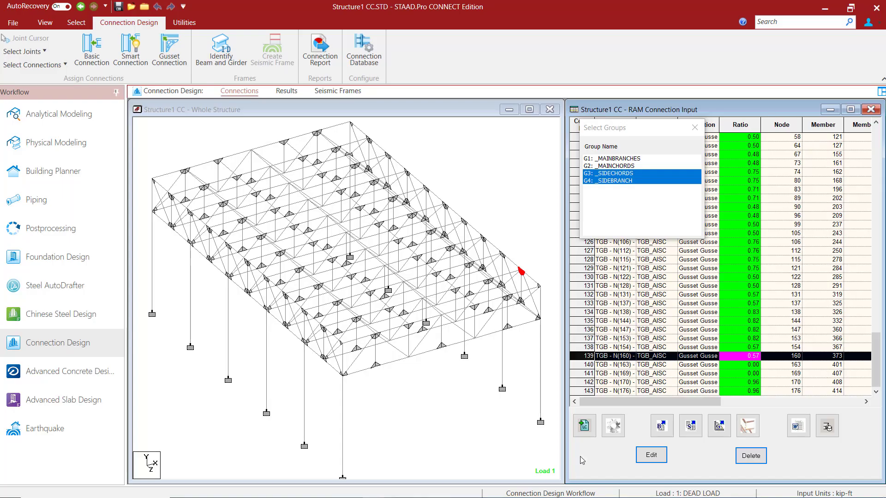
Step: Clear the highlighted connection in the model and close the Select Groups window
click(450, 396)
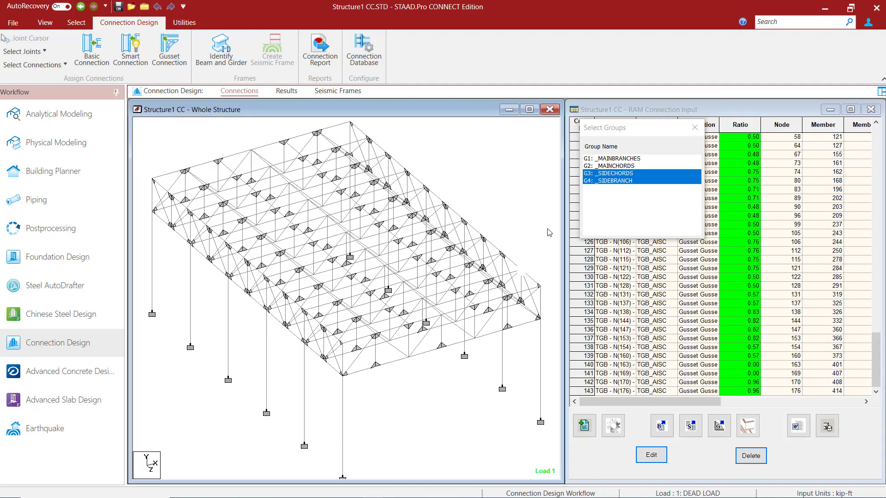
click(695, 128)
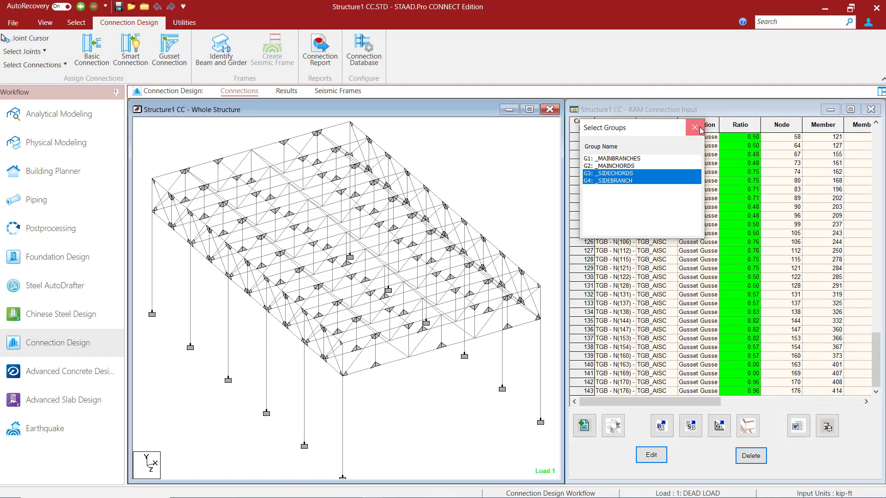
click(400, 421)
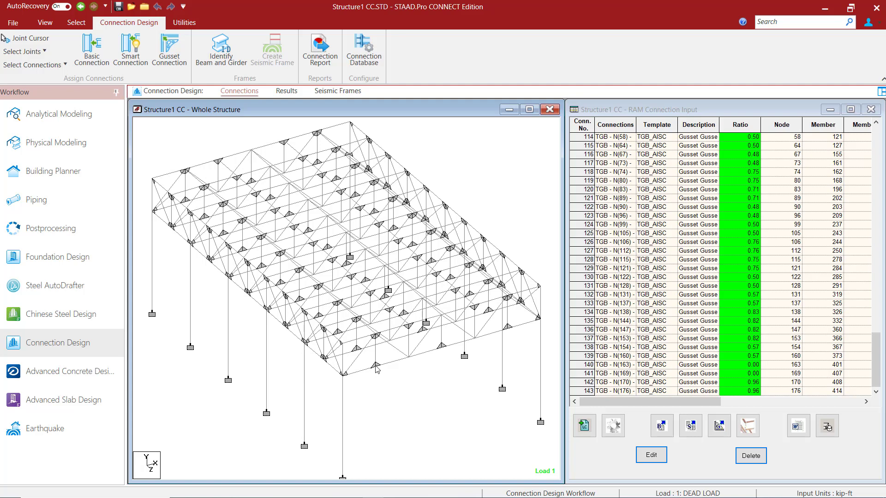
mouse_move(377, 369)
mouse_move(404, 362)
drag(427, 372, 393, 344)
ctrl+click(419, 345)
ctrl+click(407, 342)
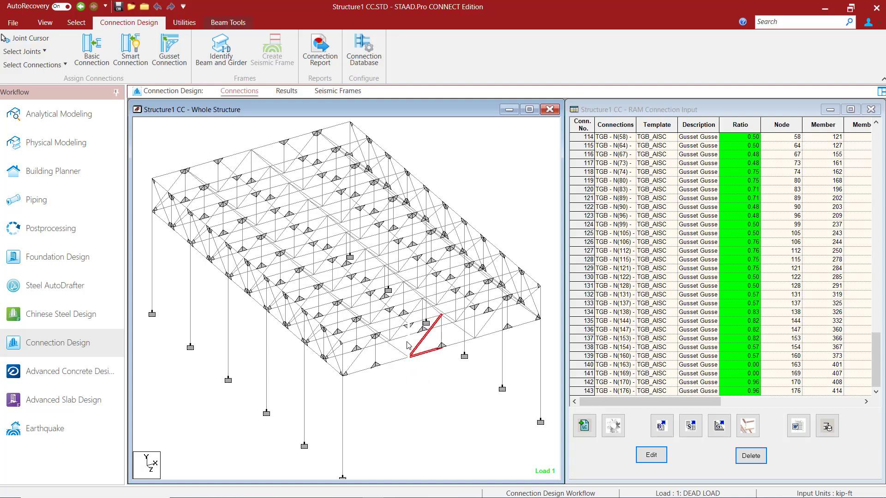
ctrl+click(400, 354)
click(406, 410)
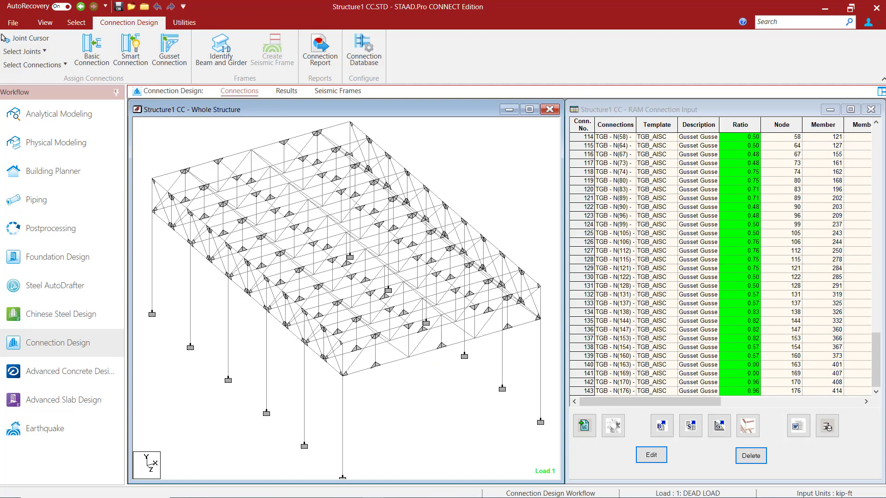
Step: In the front elevation, select the central truss diagonals, verticals and chord segments around the joints without gussets, then return to the isometric view
click(45, 22)
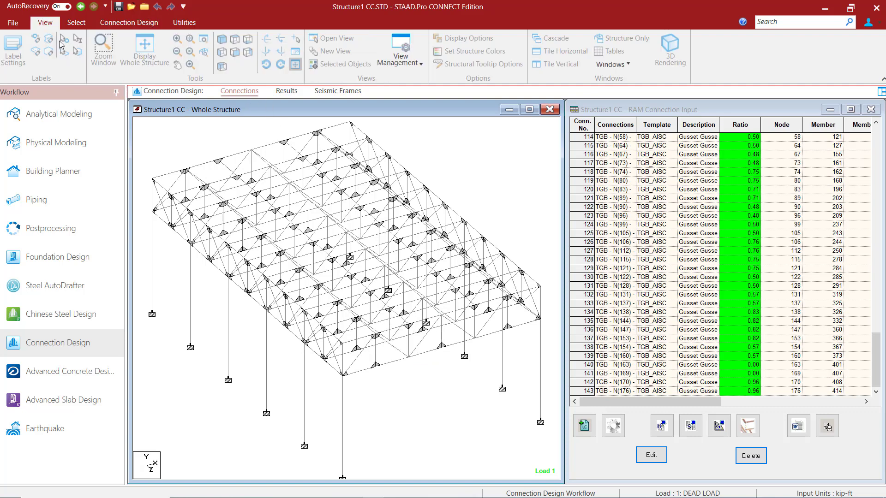
click(237, 55)
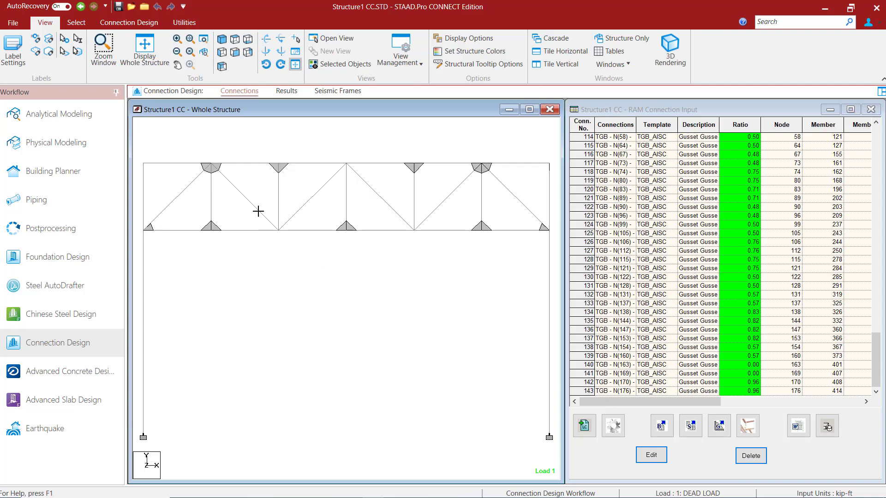
drag(236, 188, 322, 262)
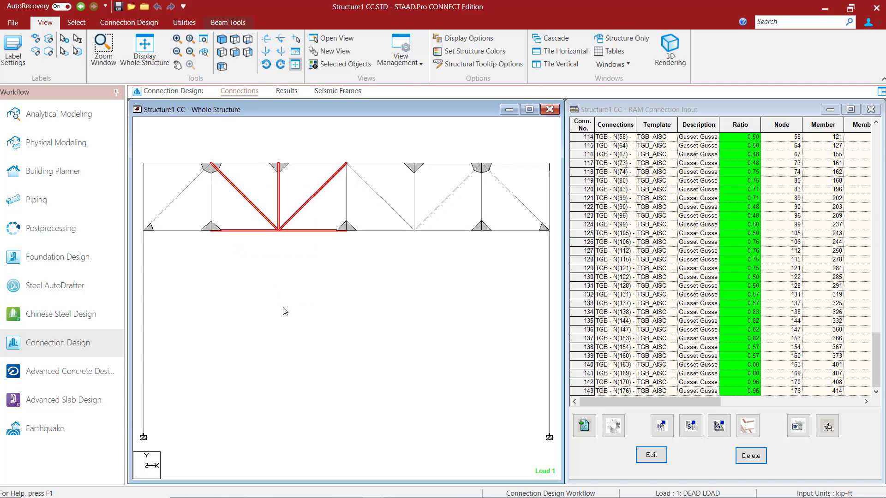
drag(440, 252, 366, 190)
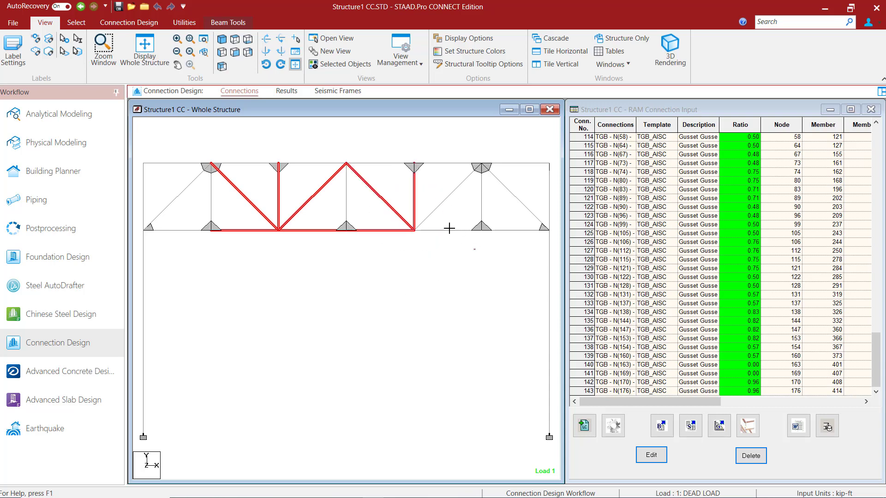
drag(432, 195, 476, 250)
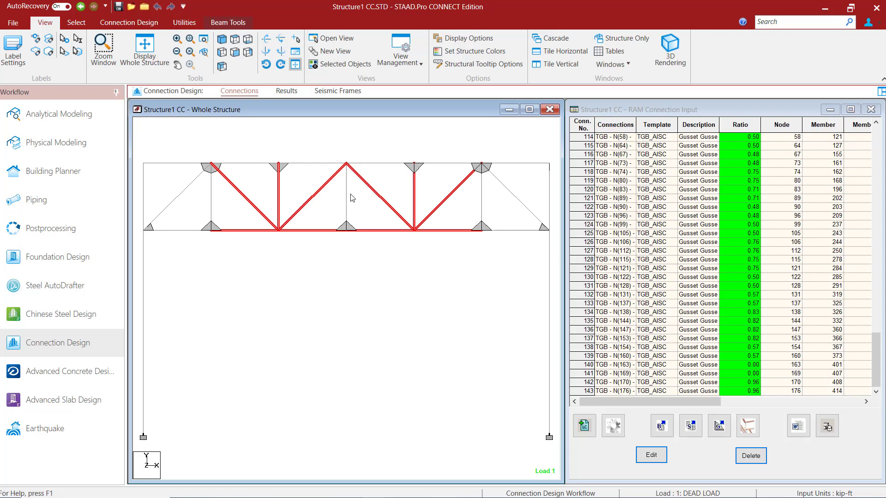
drag(388, 173, 375, 156)
ctrl+drag(363, 214, 336, 189)
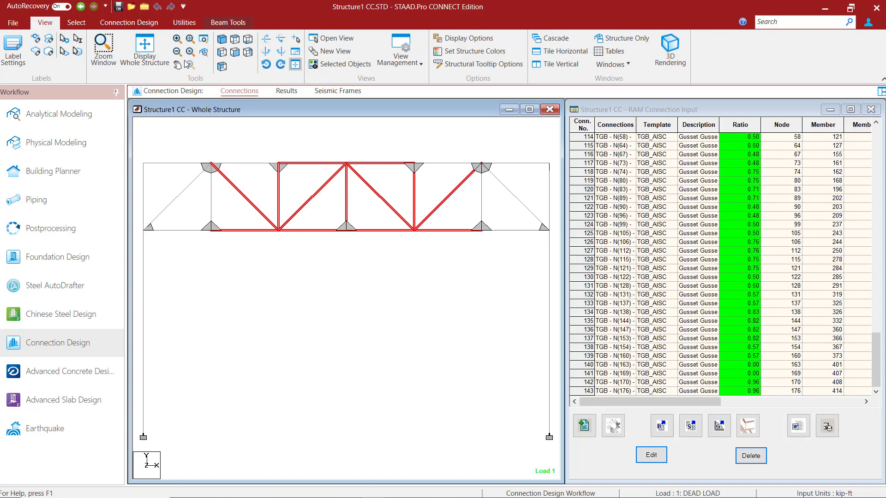
click(221, 52)
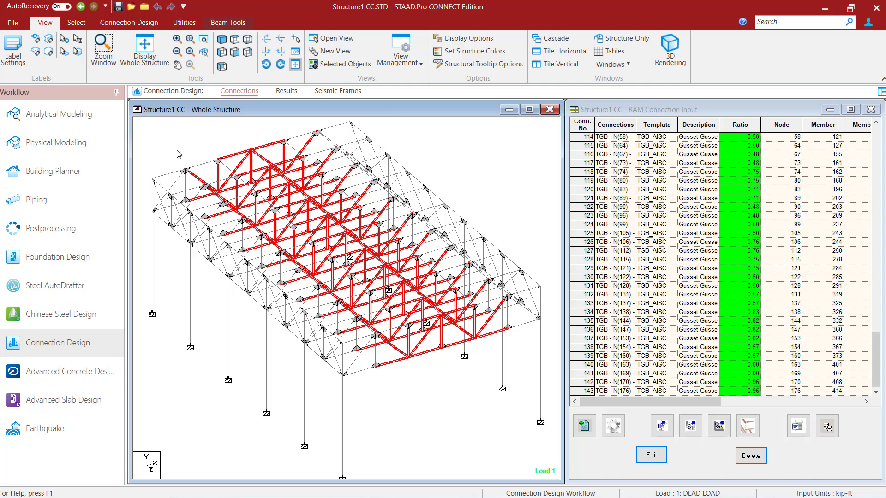
Step: Assign Truss Gusset Branches smart connections to the selected central truss members using the TGB_AISC template and the AISC 360-16 (LRFD) code
click(153, 23)
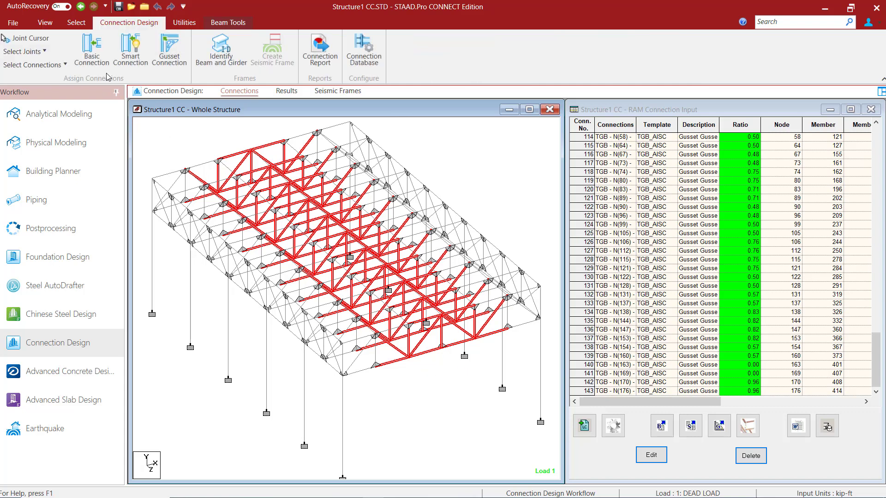
click(133, 47)
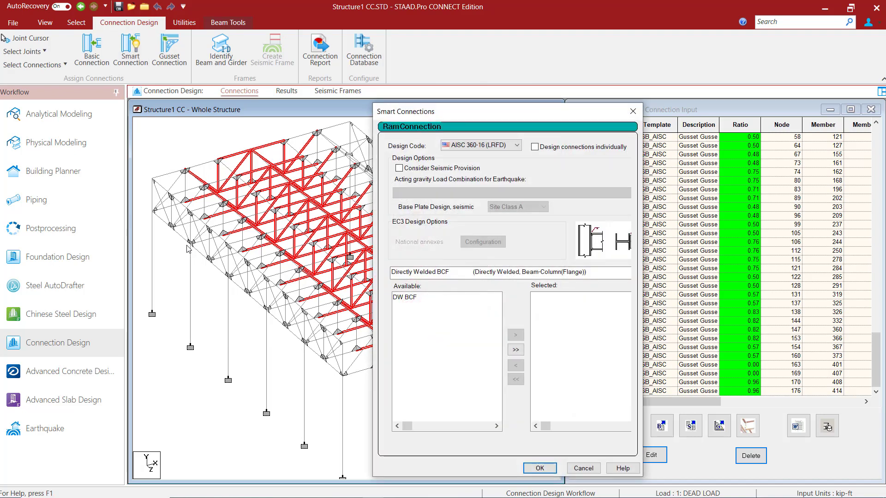
click(445, 272)
scroll(460, 217, down, 2)
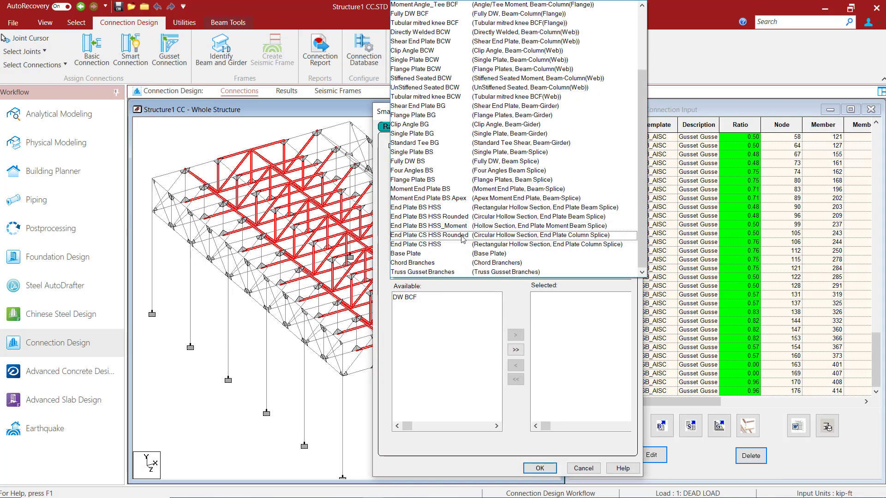
click(414, 272)
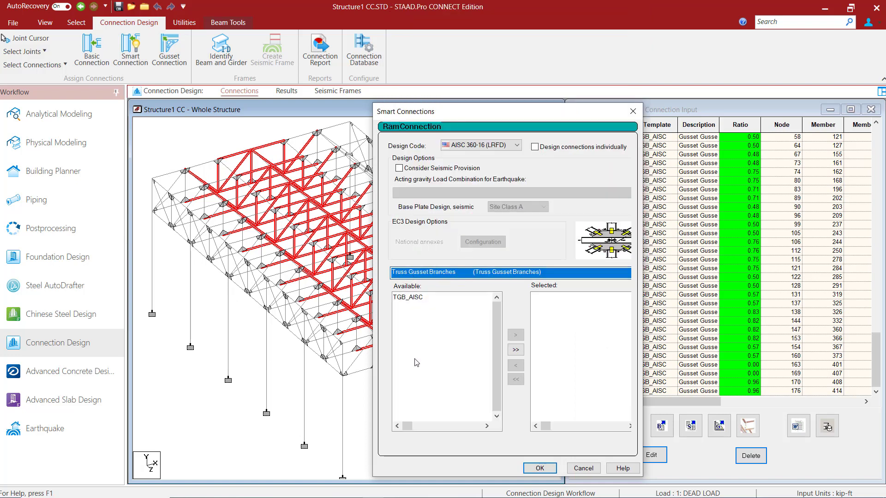
click(410, 297)
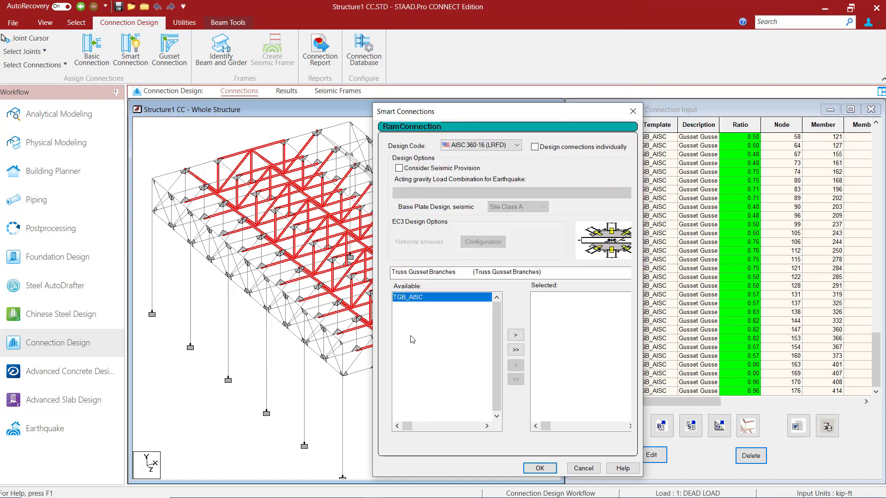
click(516, 336)
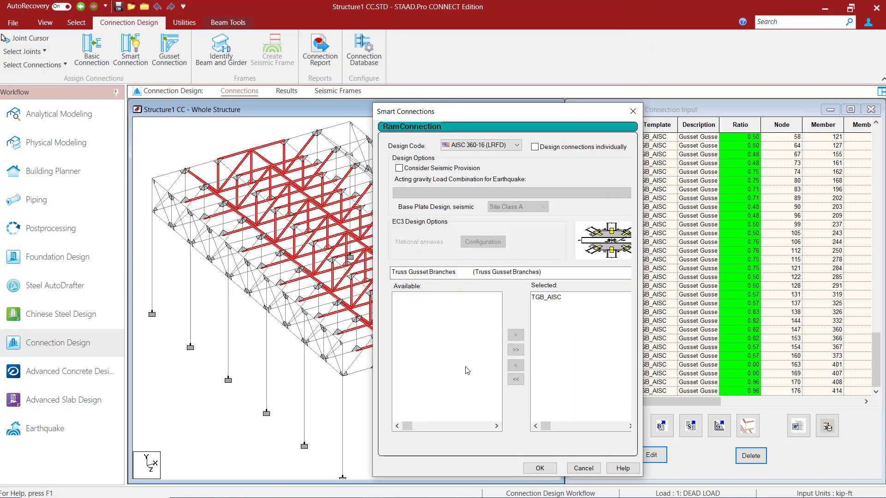
click(538, 468)
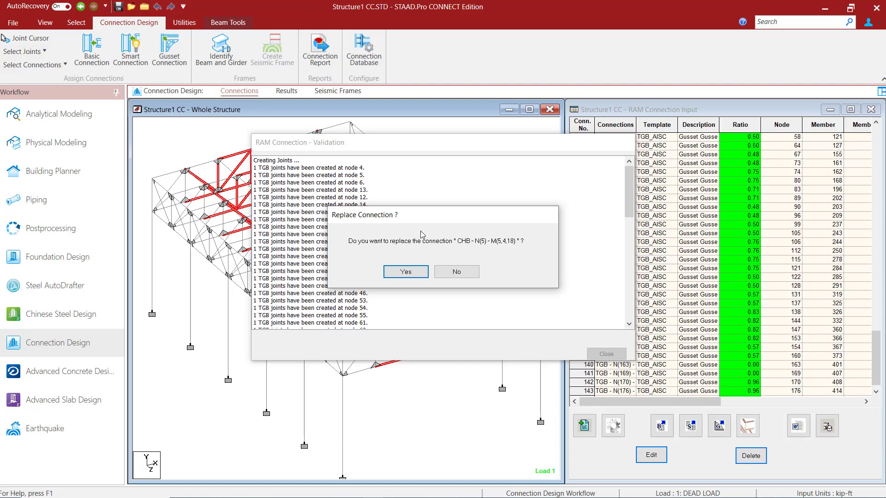
Step: Decline replacing each existing CHB chord-branch connection while the new TGB gusset connections are assigned
click(447, 273)
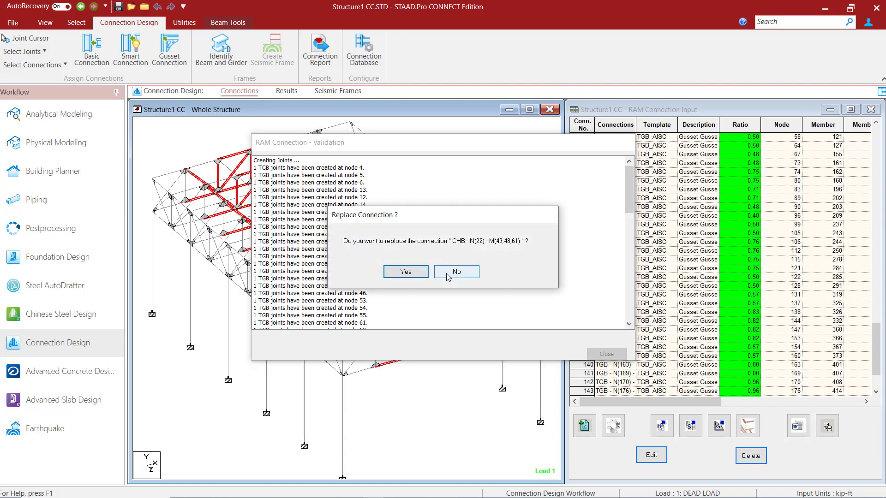
click(447, 273)
click(447, 274)
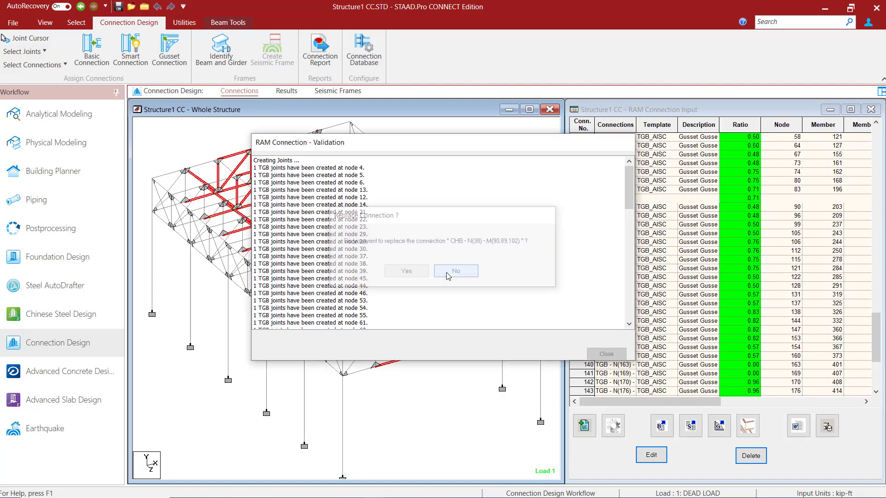
click(448, 274)
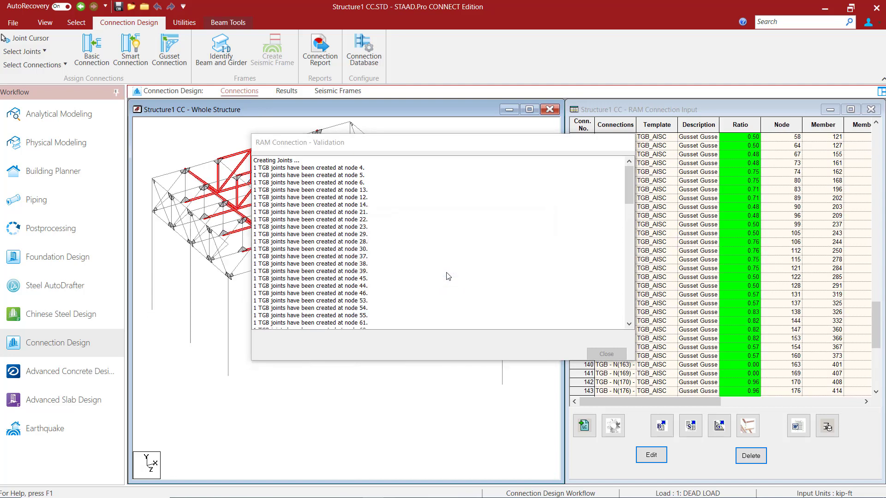
click(447, 274)
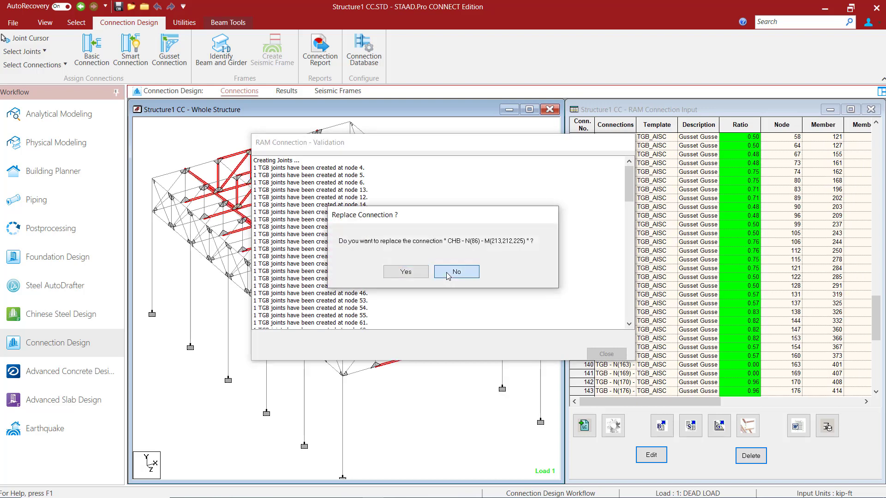
click(447, 273)
click(447, 274)
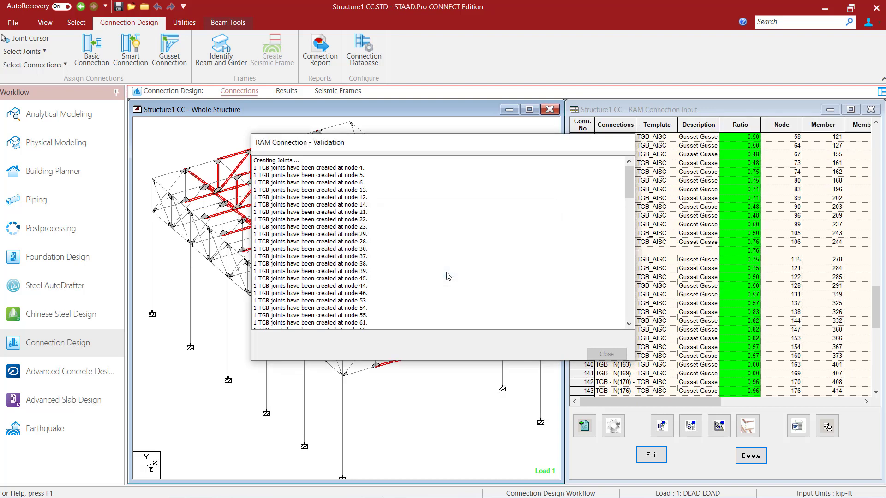
click(448, 274)
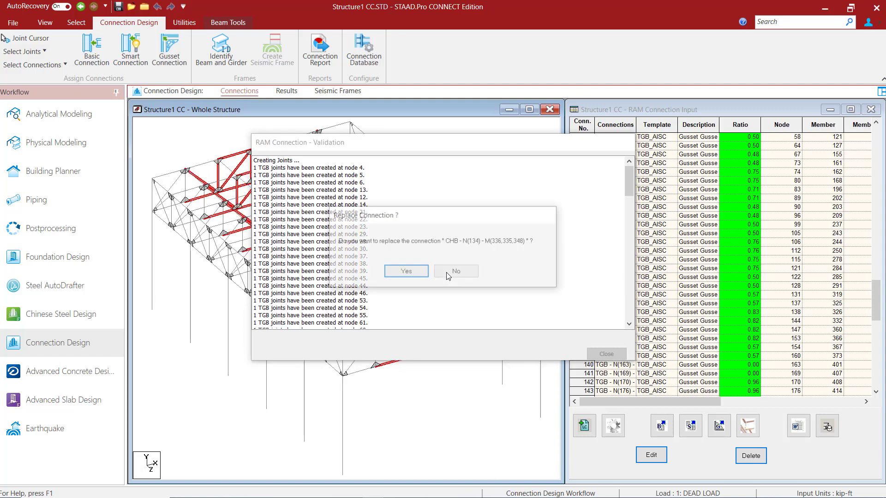
click(447, 274)
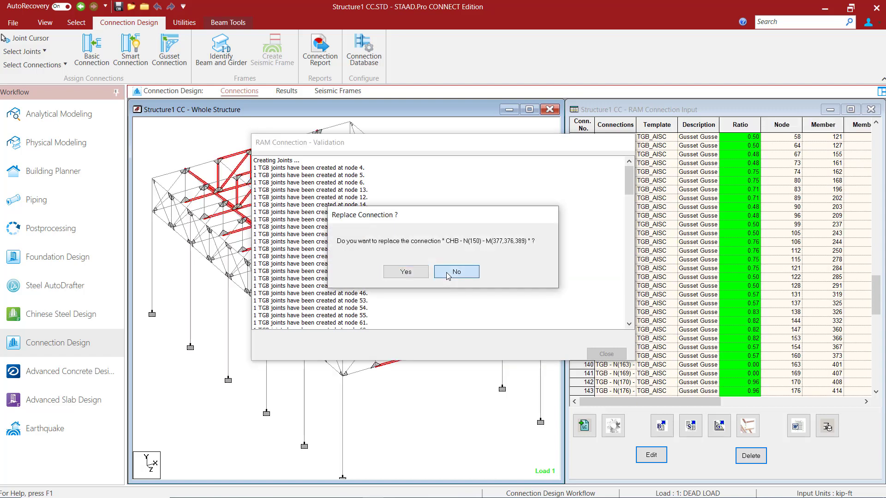
click(448, 273)
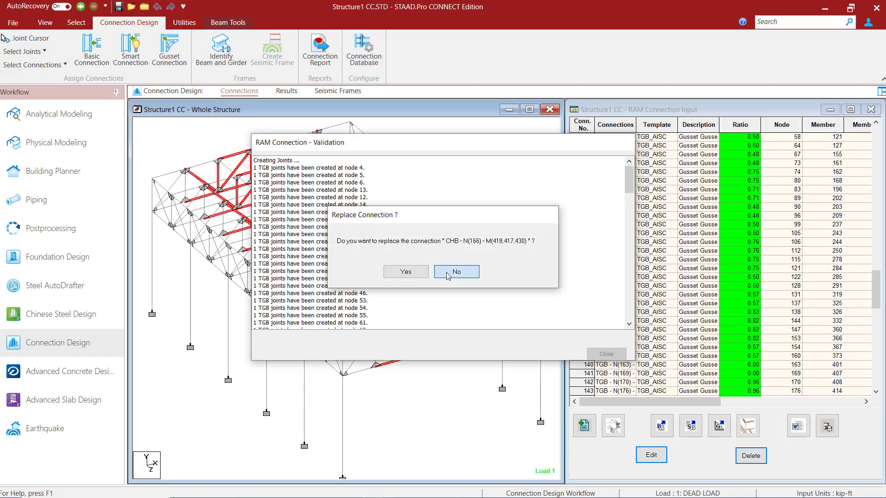
click(447, 274)
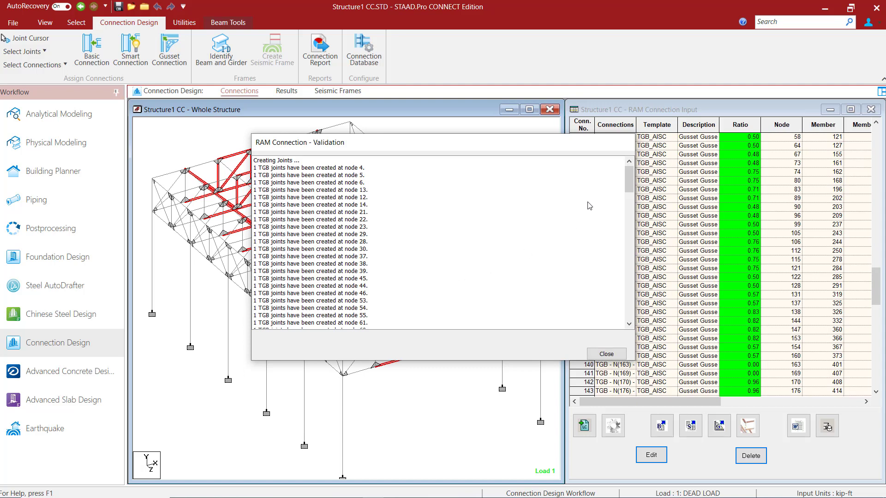
Step: Review the design status of each new TGB connection in the validation log, then close it
drag(628, 183, 641, 257)
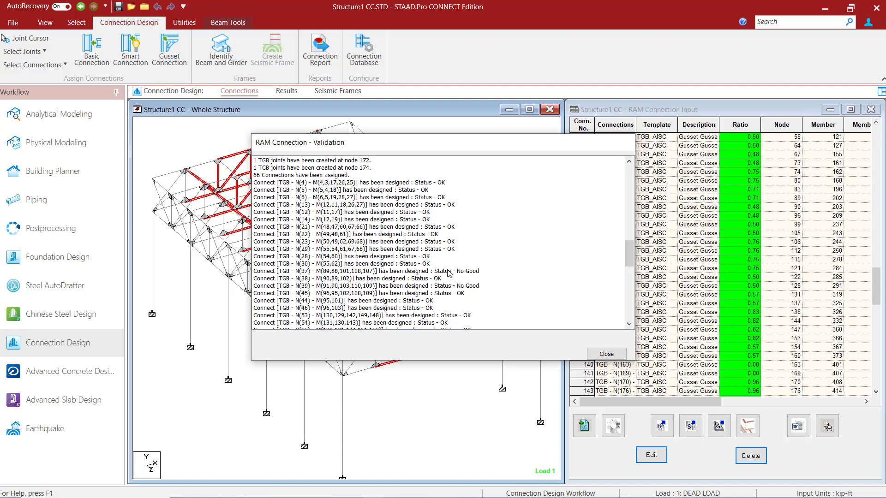
scroll(491, 266, down, 1)
scroll(490, 265, down, 1)
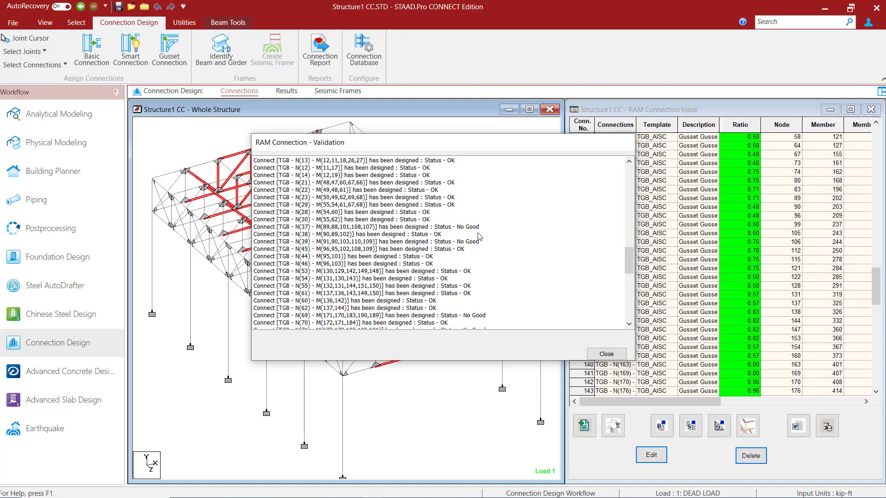
drag(624, 267, 636, 304)
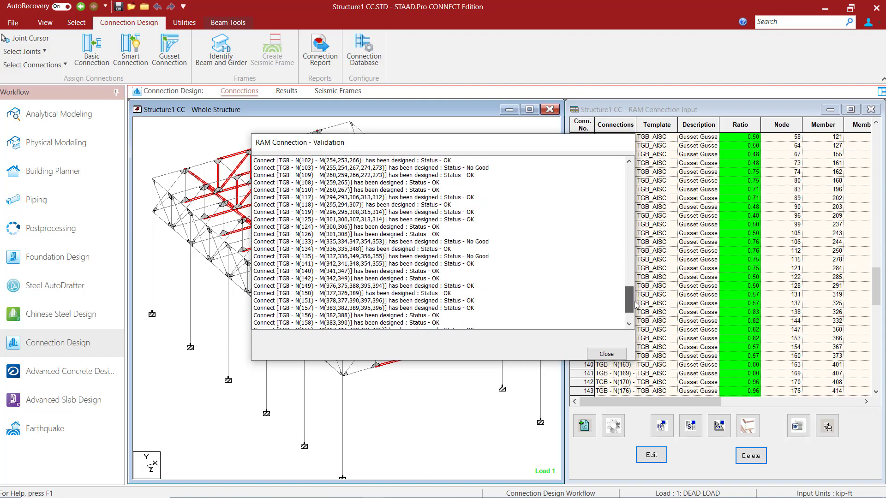
click(604, 353)
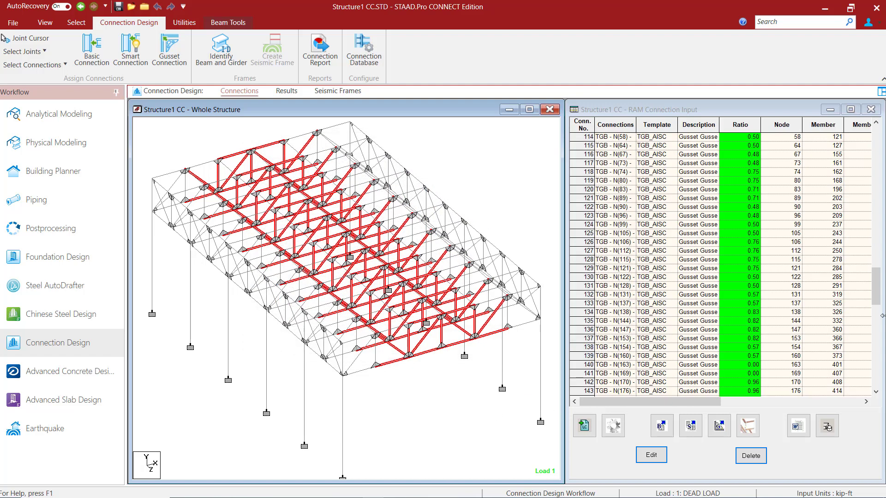
Step: Clear the member selection, check the new connections' ratios, and highlight the TGB connection at node 101 in the model before clearing it
drag(876, 297, 879, 387)
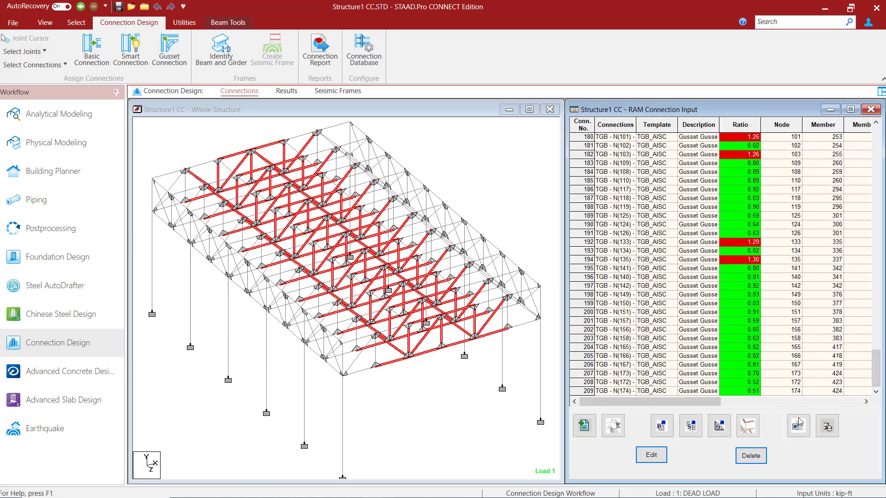
click(514, 420)
scroll(766, 205, up, 1)
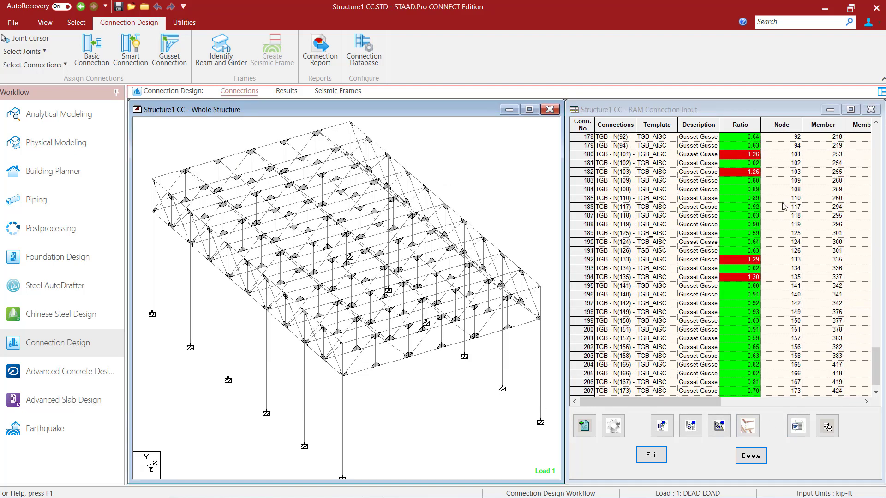
scroll(766, 204, up, 1)
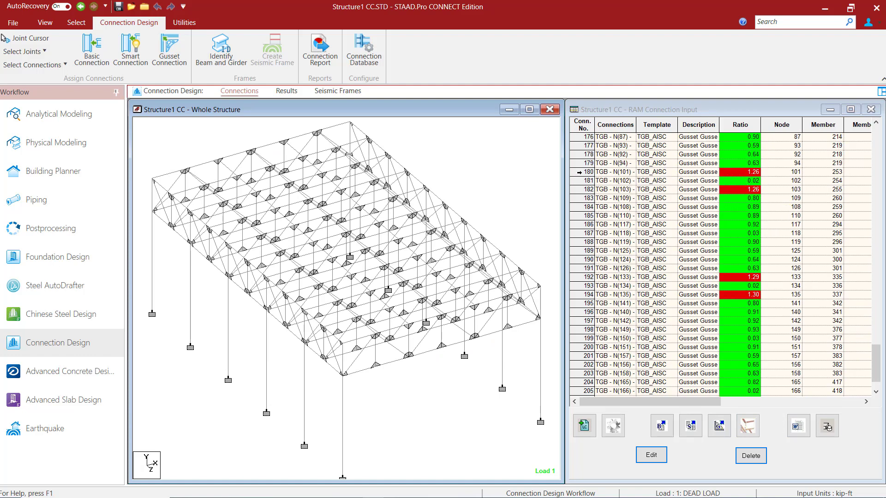
click(577, 173)
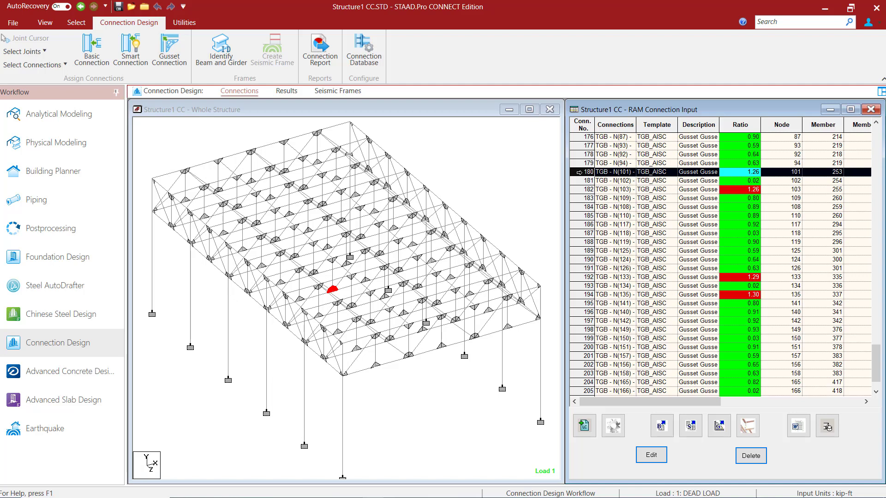
click(517, 173)
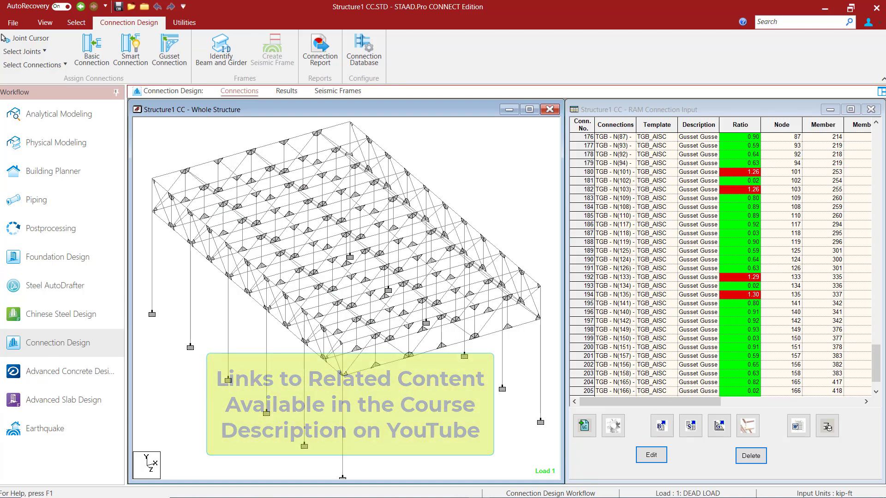
Step: Switch to the Bentley Communities STAAD.Pro Learning Resources page in the browser and open its Designing Steel Structures resource
drag(0, 313, 294, 3)
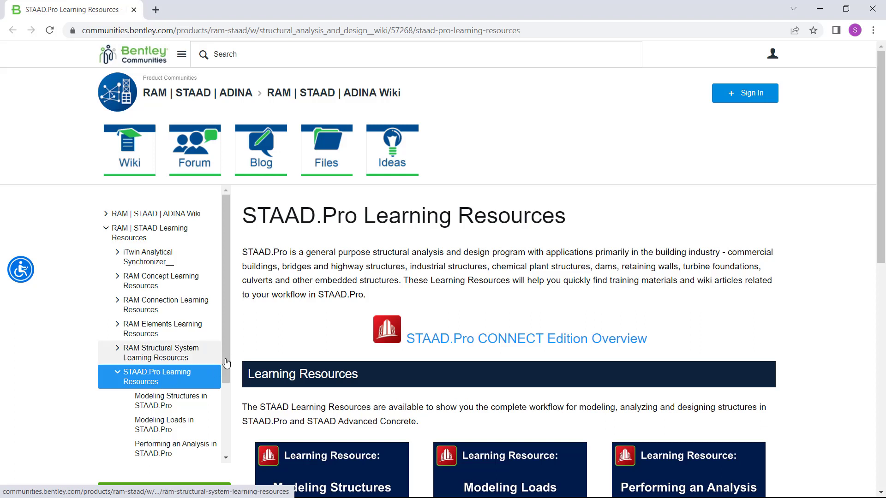
scroll(225, 354, down, 2)
scroll(229, 377, down, 3)
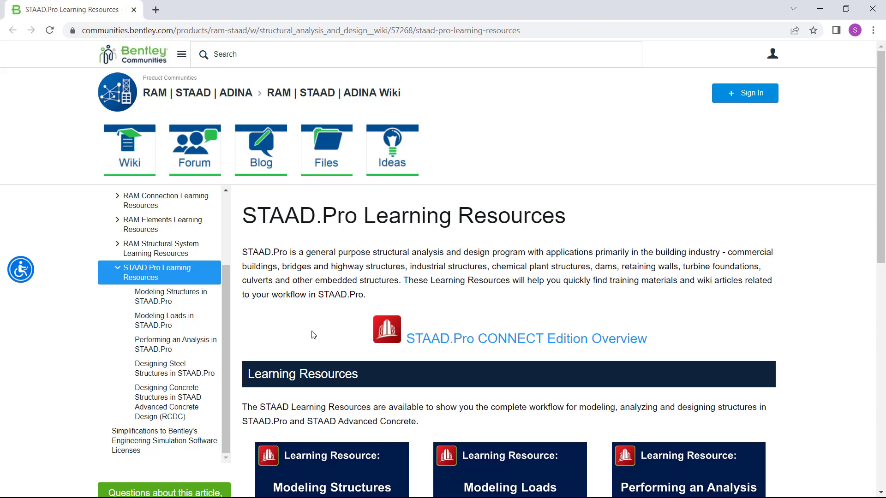
scroll(312, 314, down, 1)
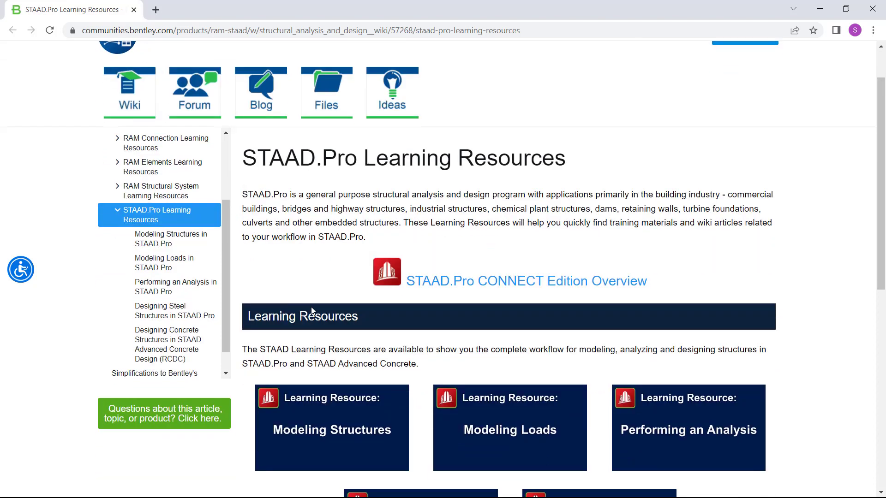
scroll(329, 355, down, 2)
scroll(329, 355, down, 4)
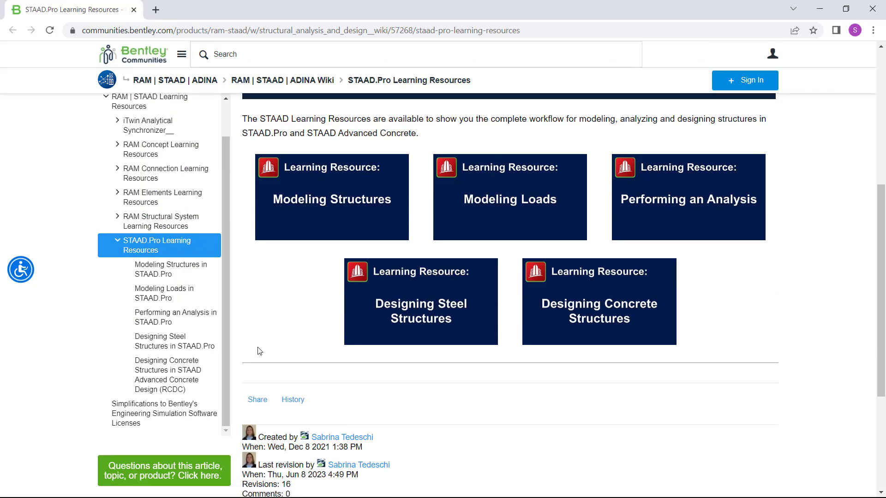
click(421, 324)
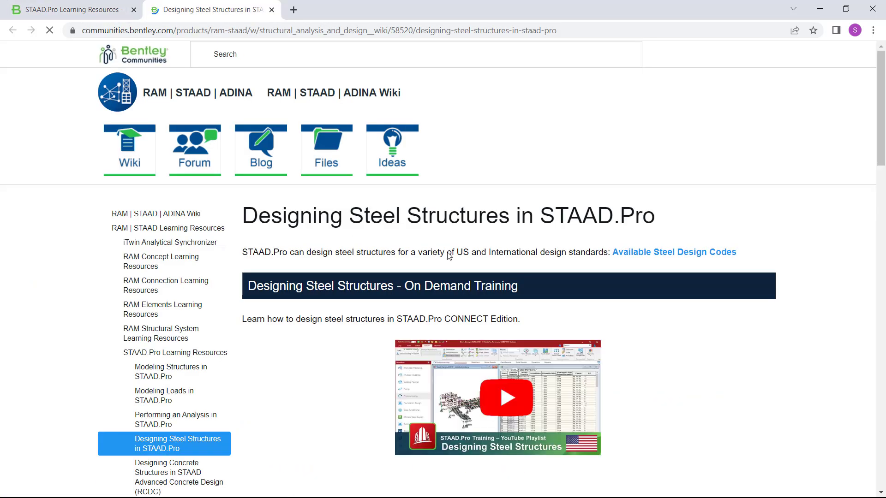
Step: Find the Designing Steel Connections training section and open the RAM Connection Key Features page
scroll(406, 300, down, 3)
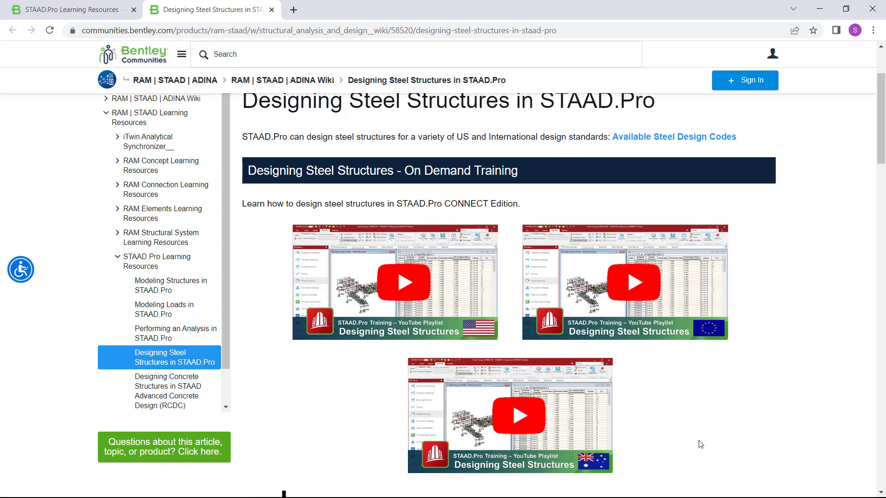
scroll(699, 443, down, 5)
scroll(699, 442, down, 8)
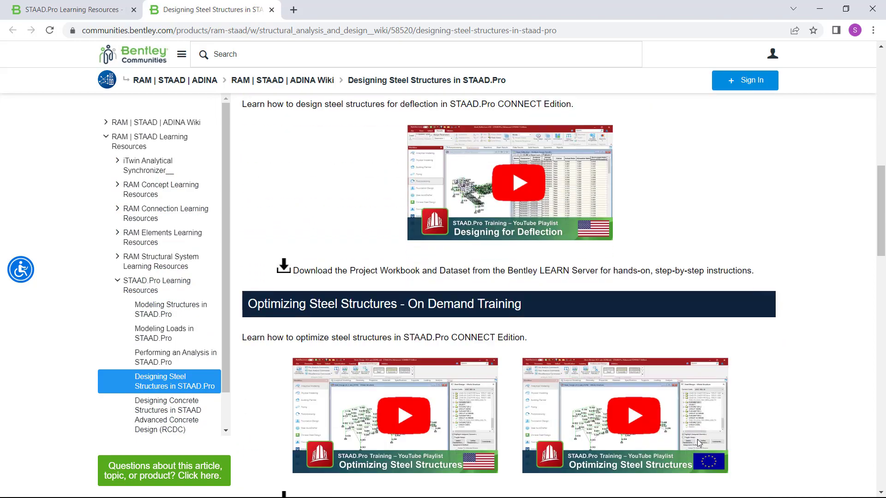
scroll(698, 443, down, 3)
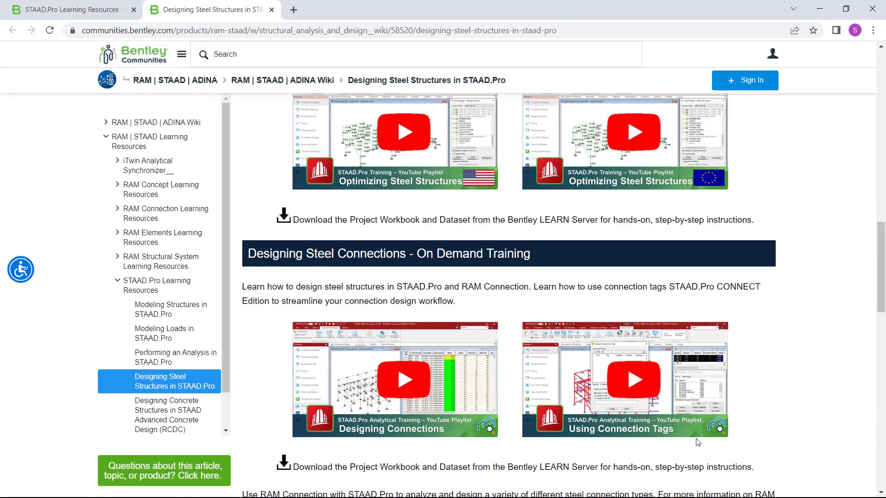
scroll(316, 138, down, 2)
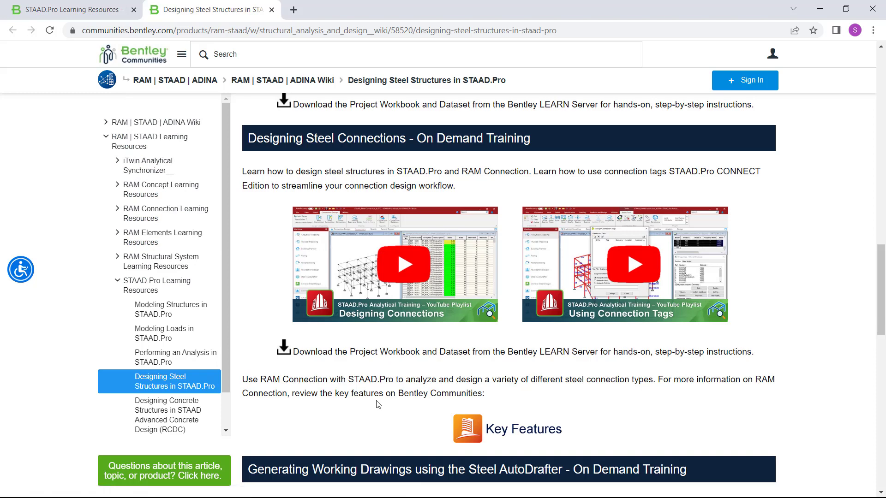
click(497, 432)
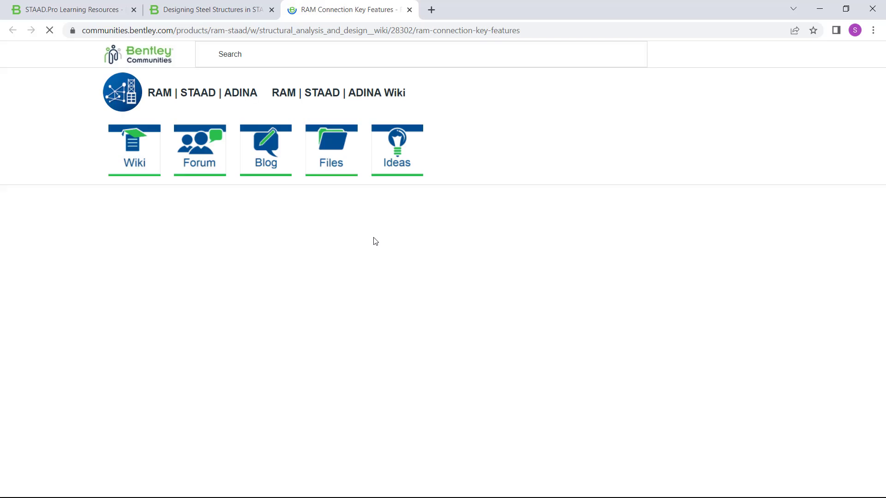
Step: Read the integrated solutions and supported design codes on the RAM Connection Key Features page
scroll(379, 279, down, 2)
scroll(383, 277, down, 2)
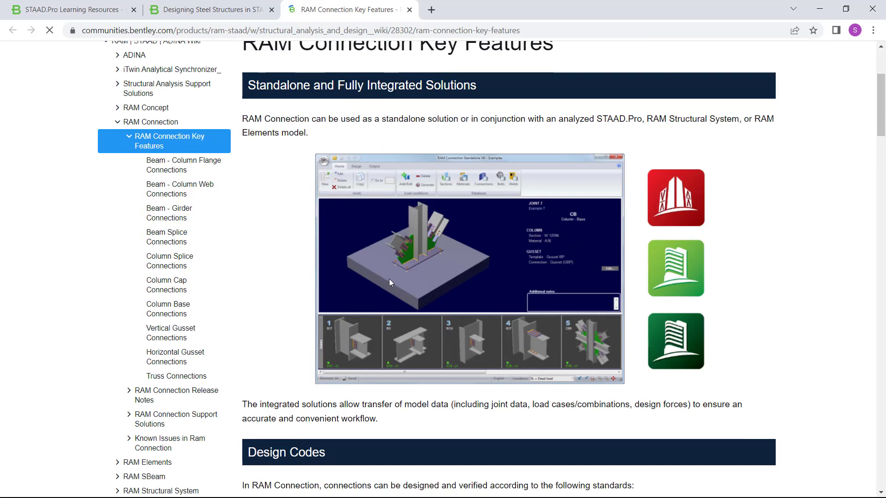
scroll(396, 205, down, 6)
scroll(405, 243, down, 2)
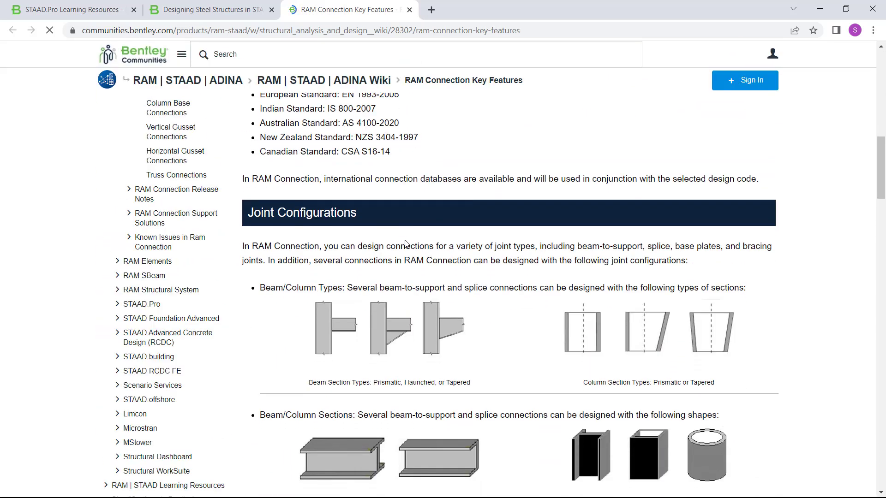
scroll(408, 241, up, 7)
scroll(410, 242, down, 3)
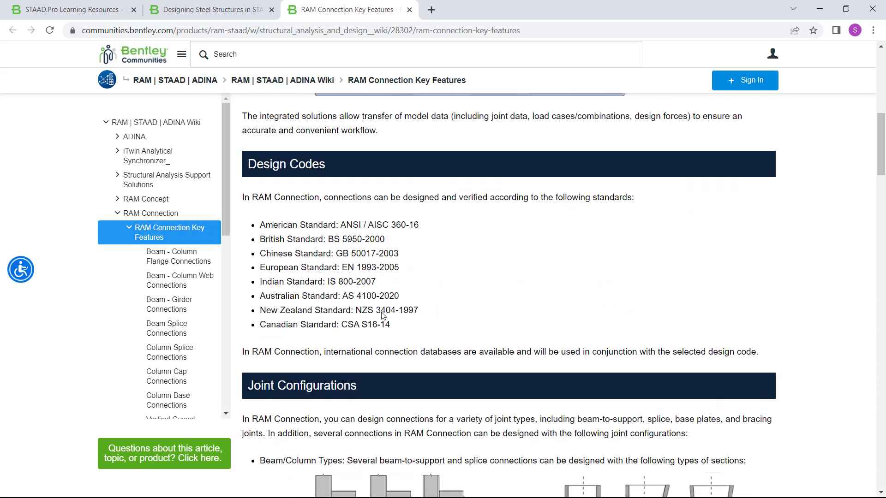
Step: Review the joint configurations and connection types, then open the BCF: Beam - Column Flange connections page
scroll(387, 323, down, 7)
scroll(407, 327, down, 5)
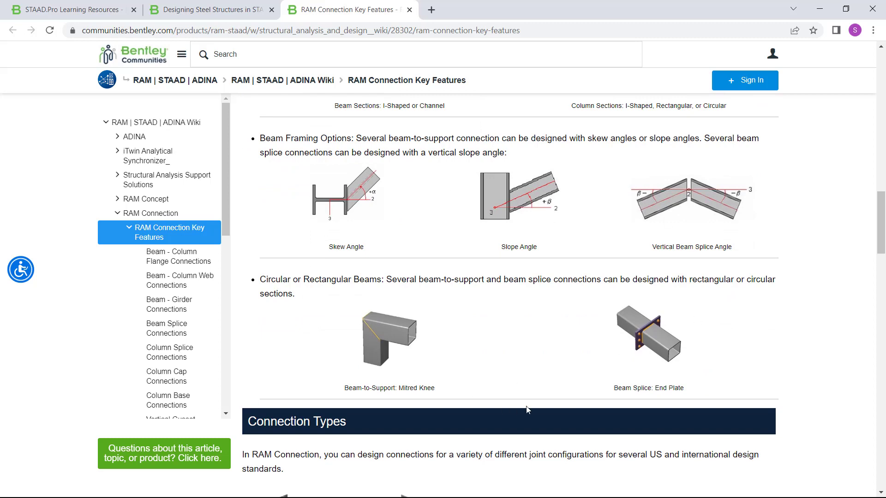
scroll(530, 408, down, 11)
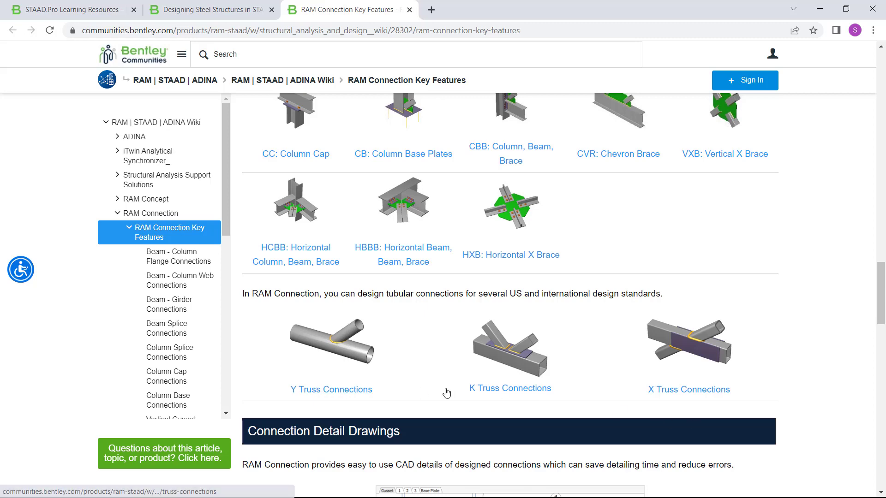
scroll(425, 318, up, 4)
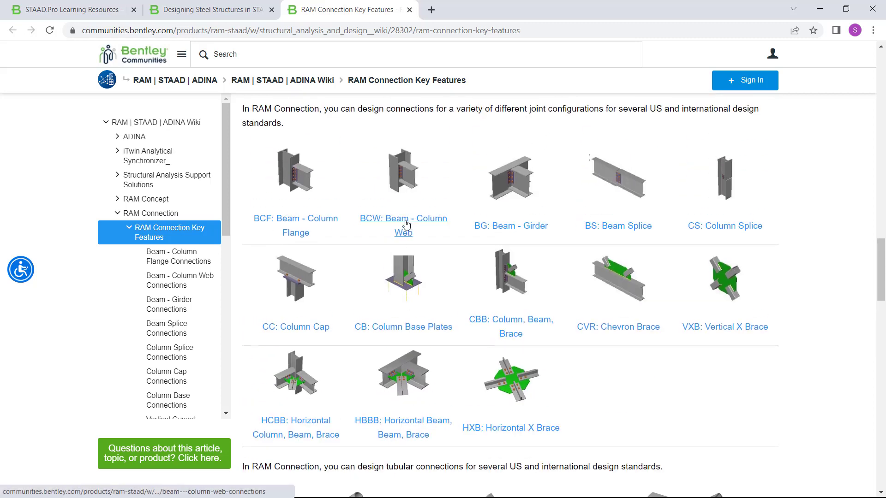
click(290, 236)
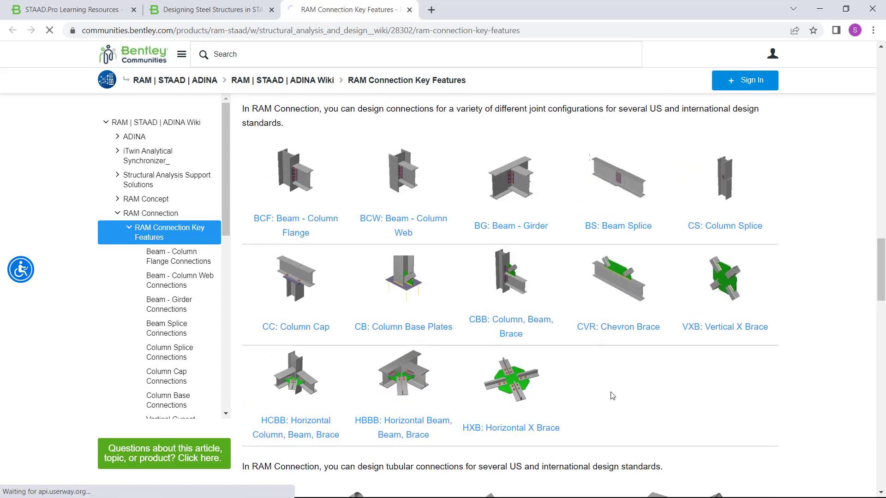
Step: Review the beam-column flange joint configurations and the shear connection types with their design codes, sections and options
scroll(521, 363, down, 1)
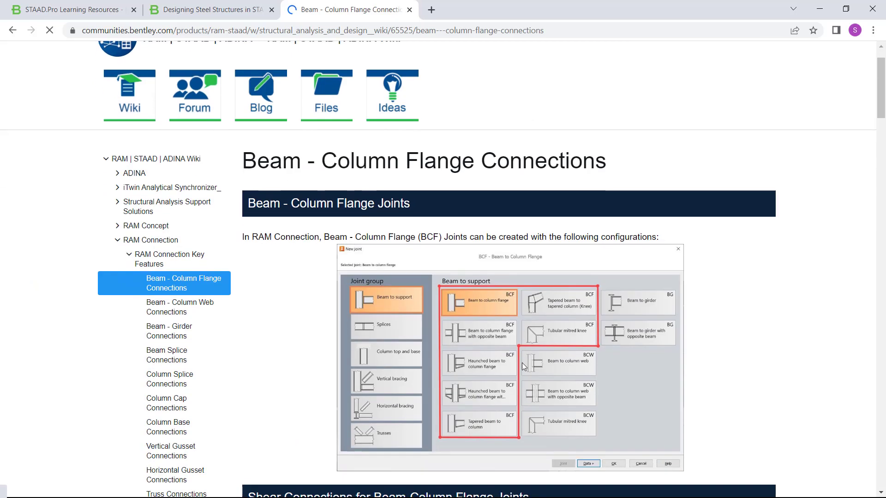
scroll(521, 363, down, 7)
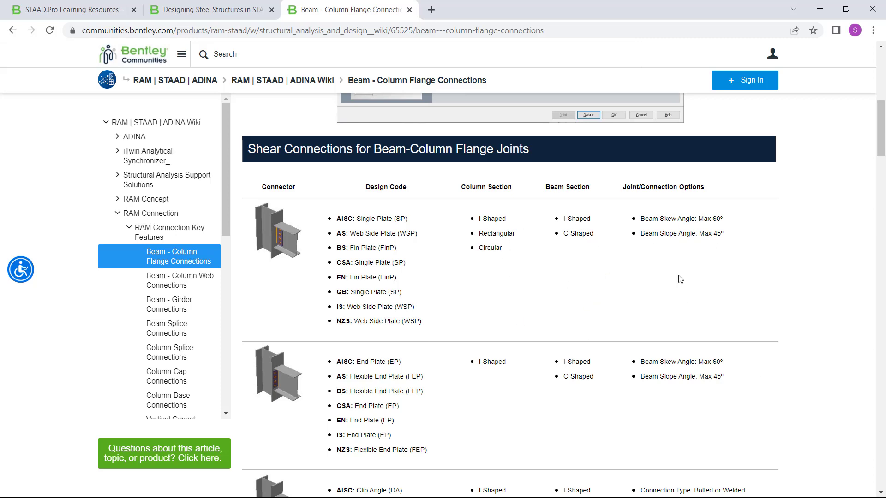
scroll(731, 331, down, 12)
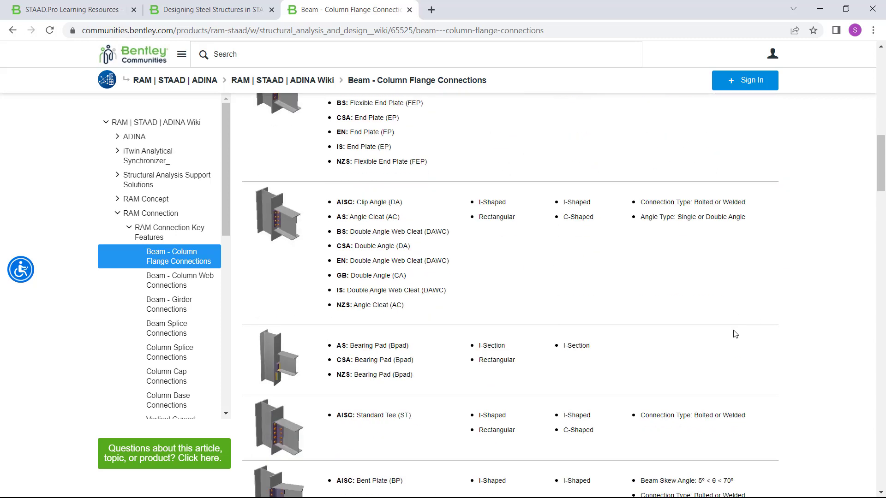
scroll(736, 333, down, 1)
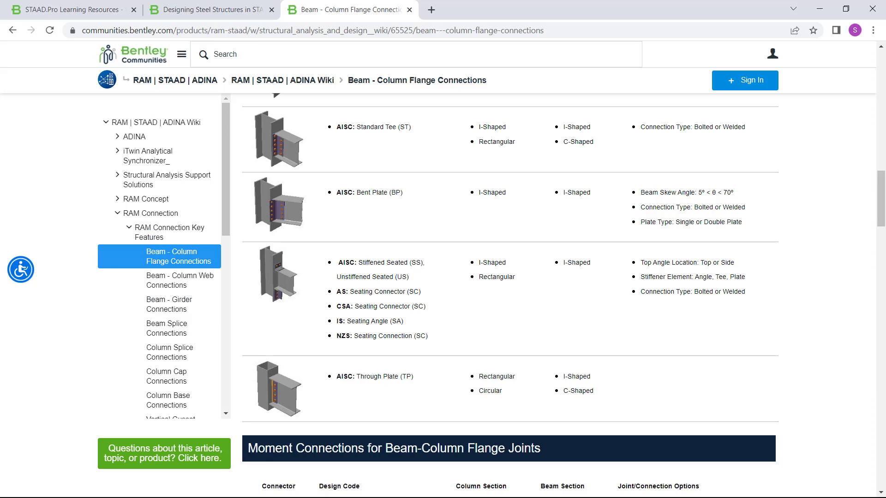
Step: Open the Designing Connections YouTube playlist from the Designing Steel Structures page, and go to the Bentley Structural channel
click(181, 11)
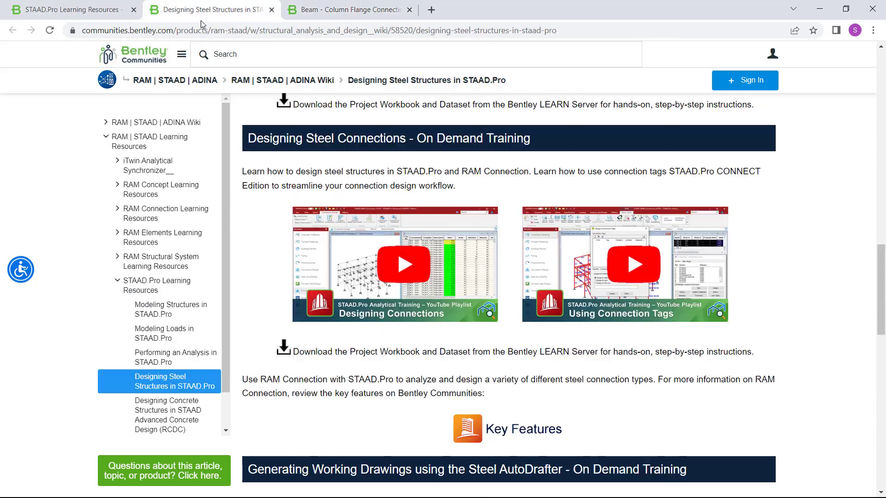
click(371, 310)
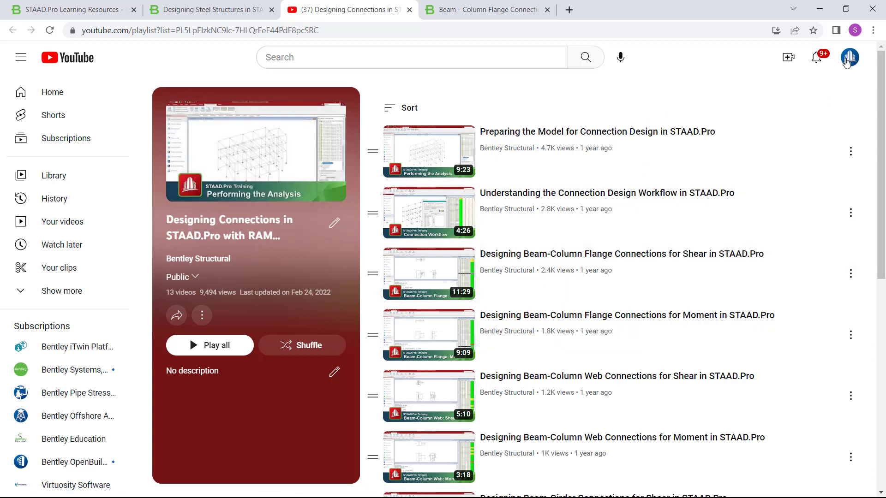
click(846, 61)
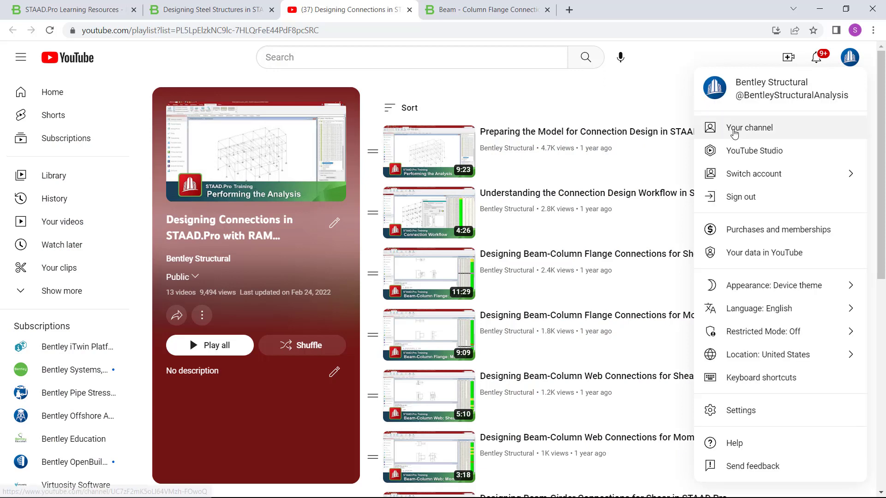
click(735, 135)
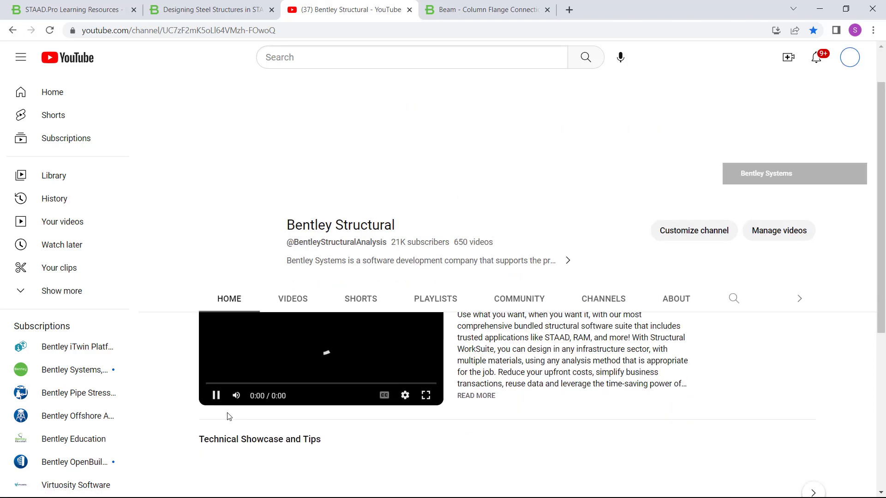
Step: Browse the Bentley Structural channel's technical showcase, technical discussion and STAAD.Pro training playlists
scroll(346, 386, down, 6)
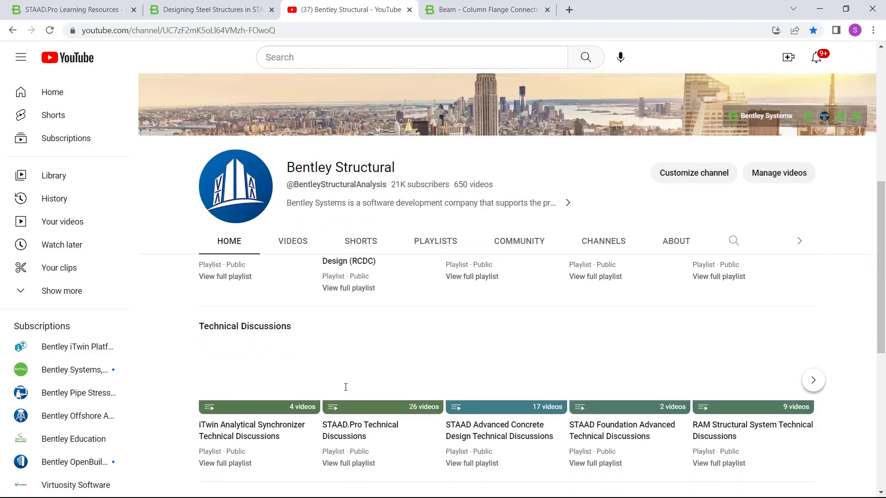
scroll(318, 390, down, 5)
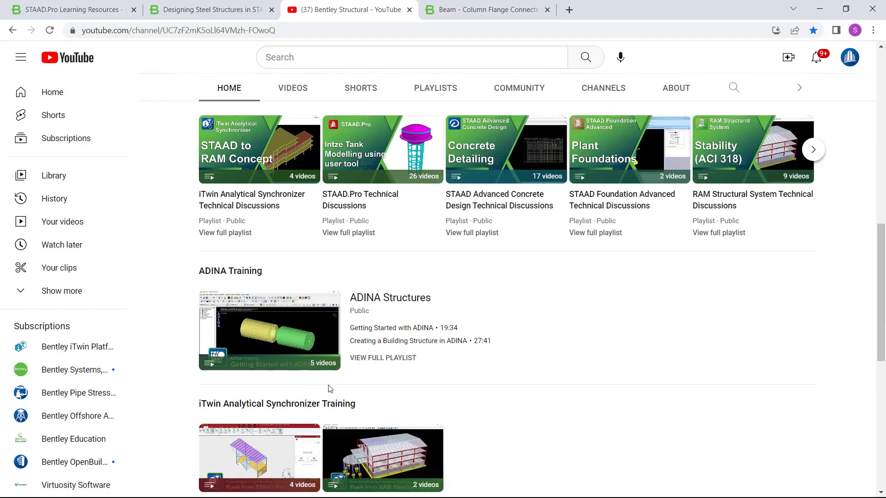
scroll(330, 389, down, 8)
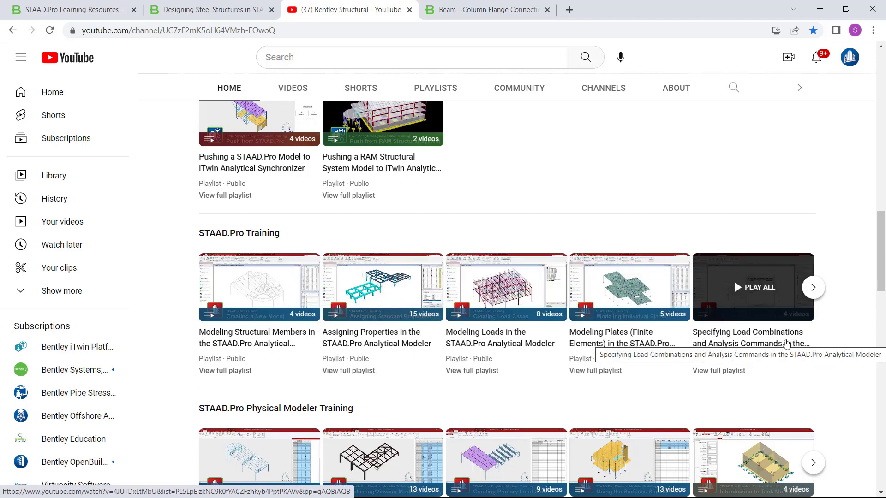
scroll(787, 344, up, 13)
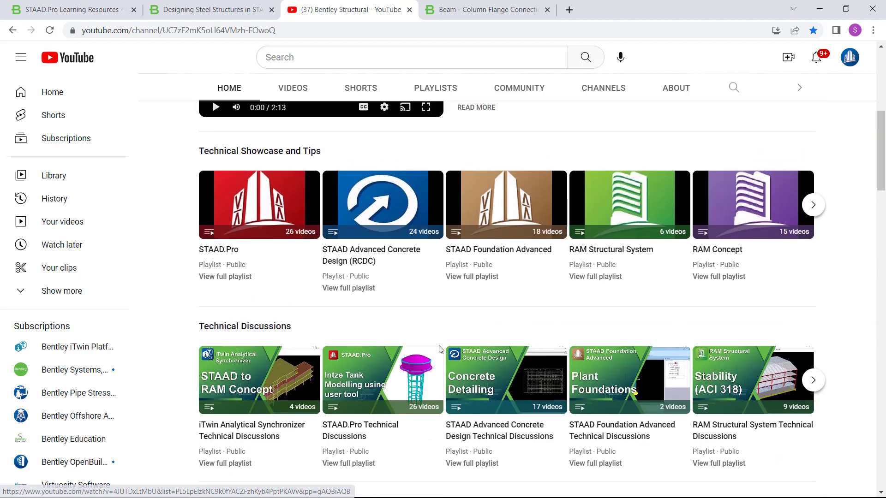